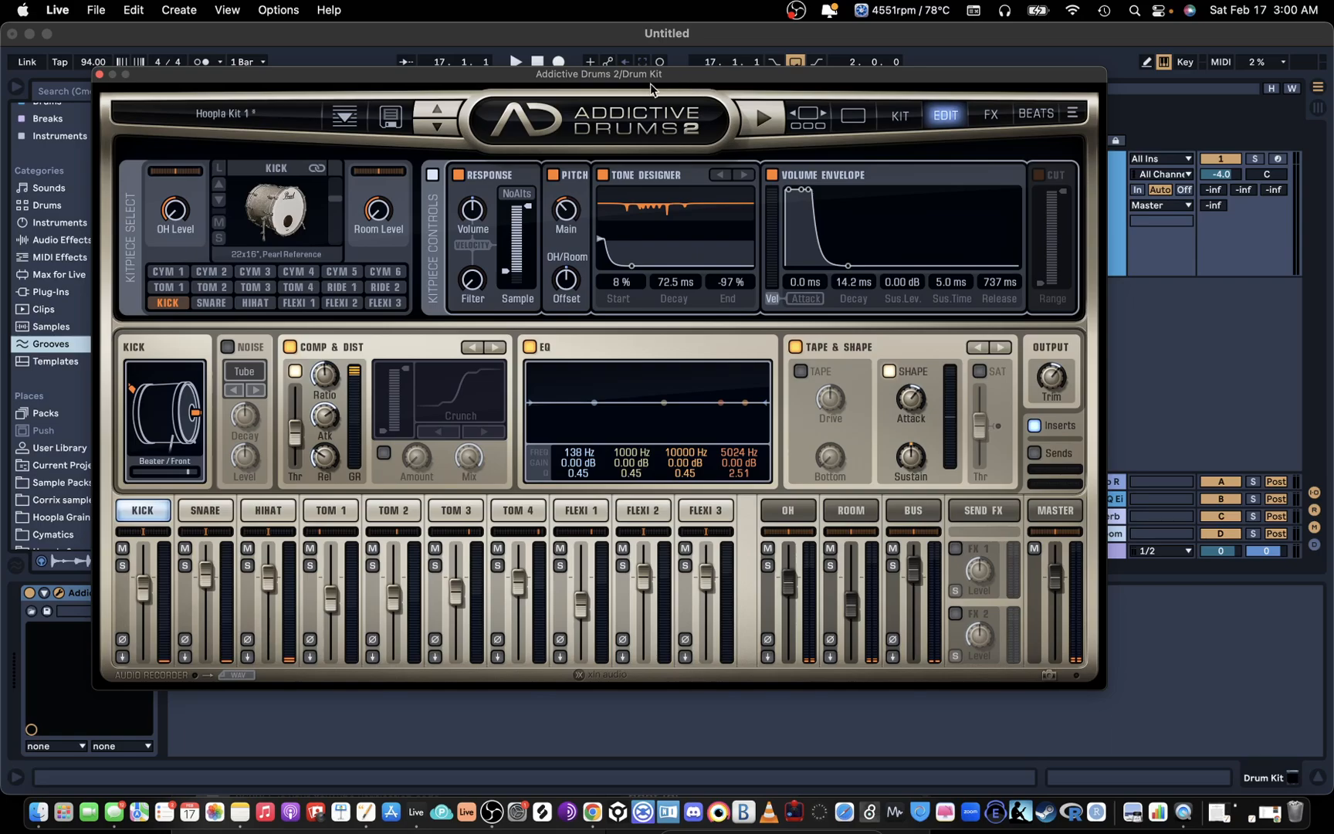
Step: Review the list of free drum VST plugins in Chrome, including MT Power Drum Kit 2 and Addictive Drums DEMO, and return to Live
drag(636, 80, 699, 44)
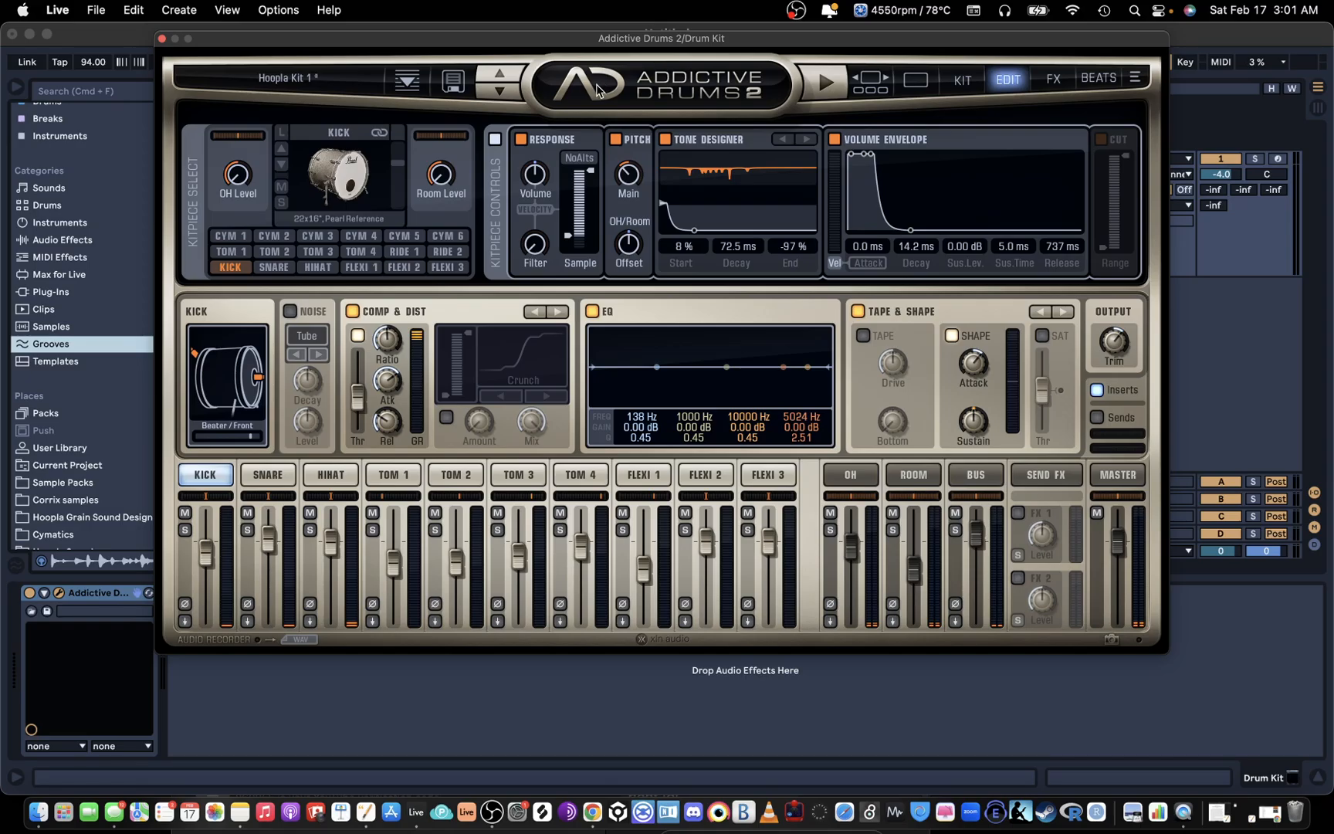
click(592, 810)
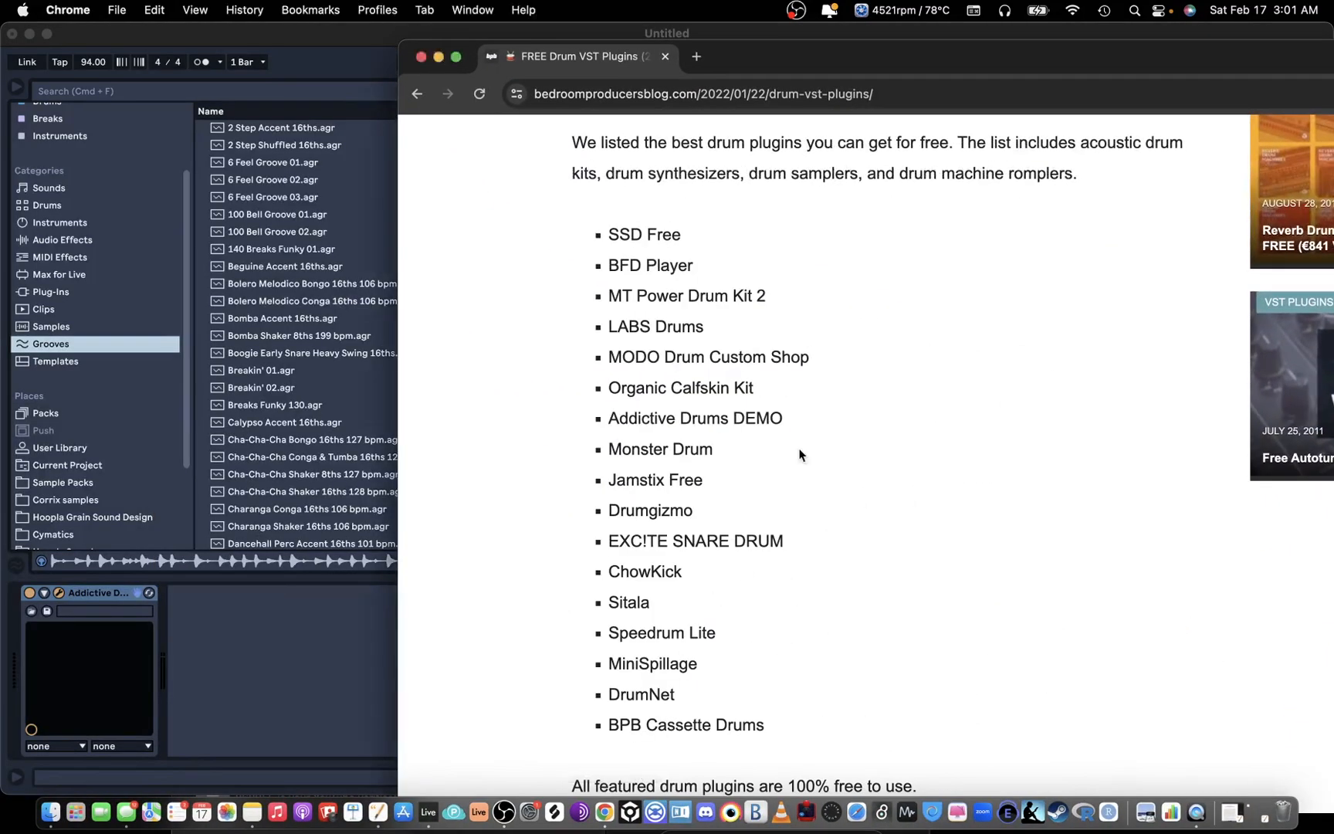
drag(606, 240, 784, 707)
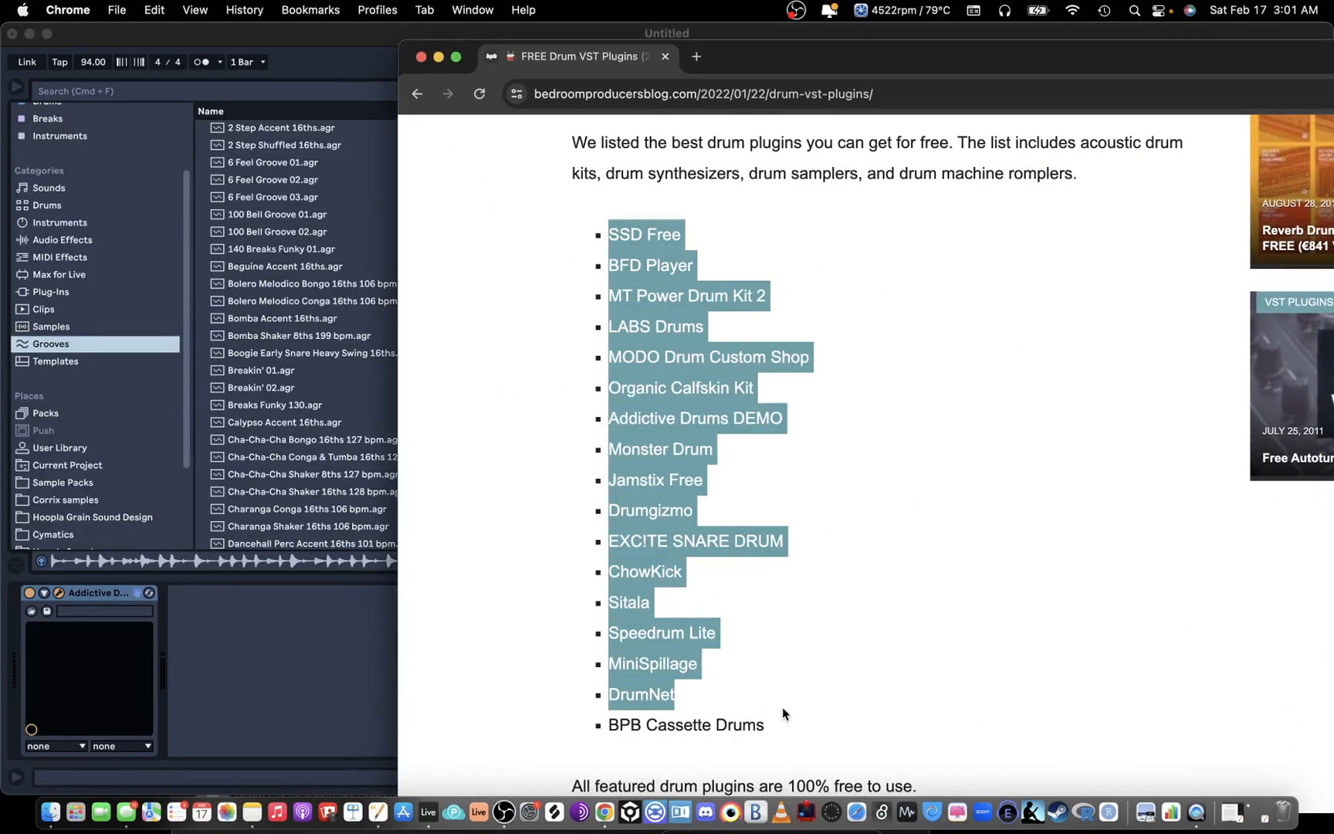
click(826, 610)
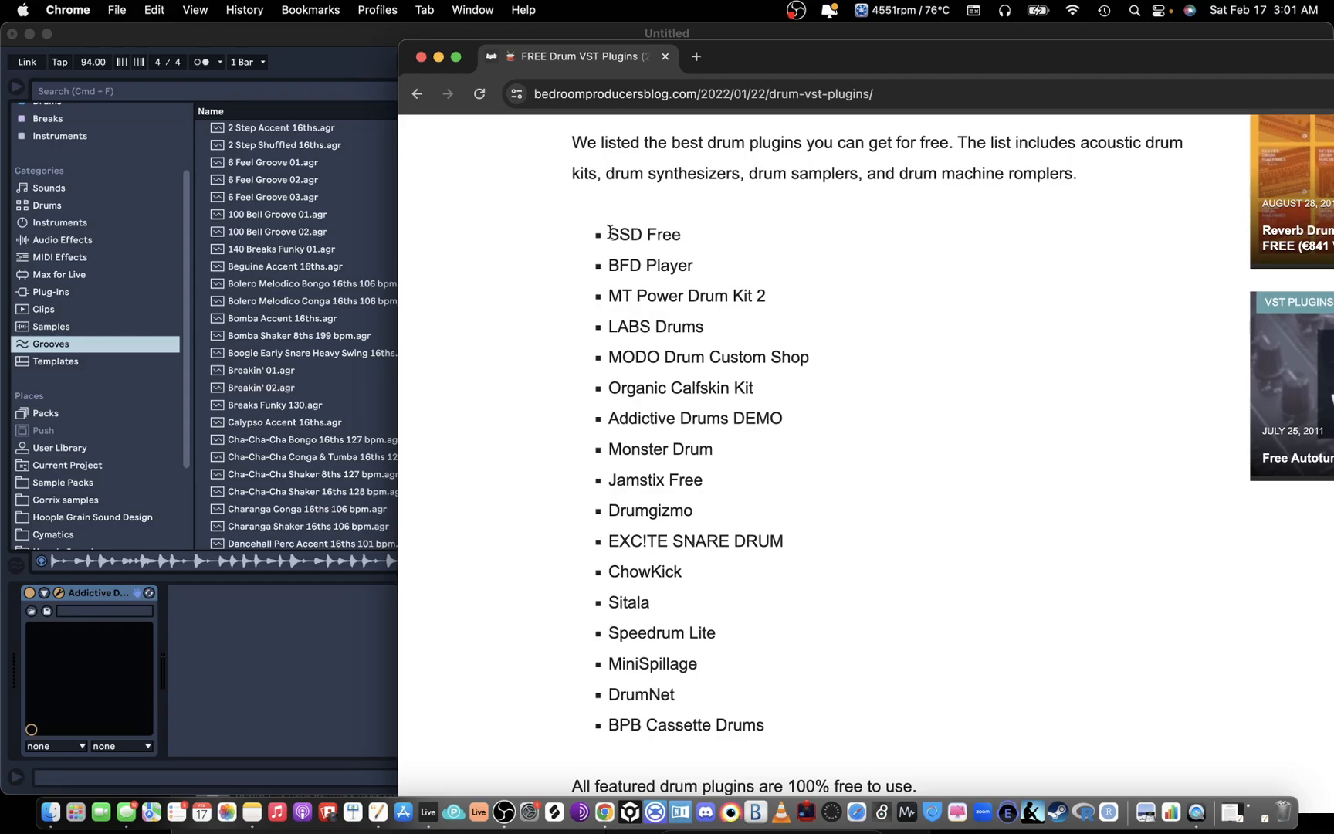
drag(634, 229, 679, 222)
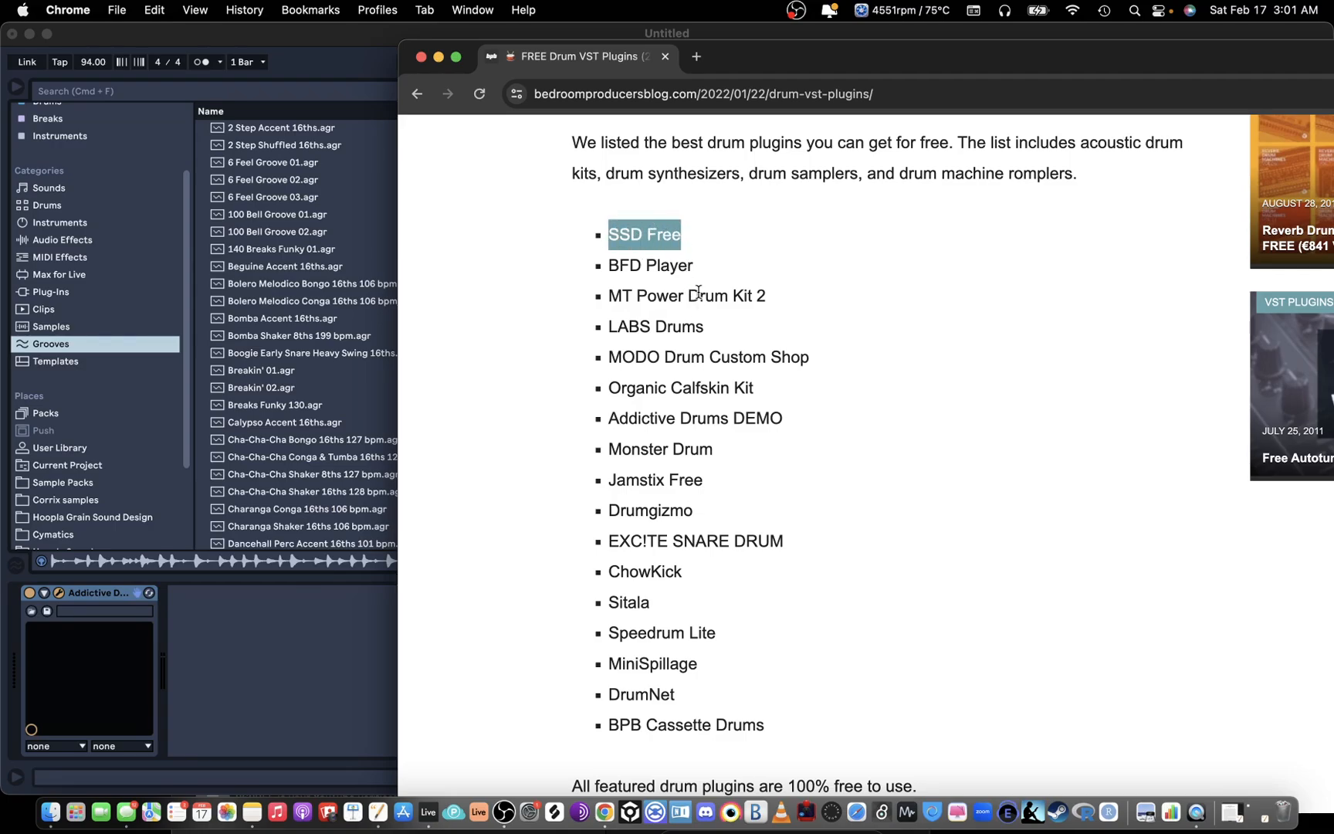
drag(611, 362, 823, 363)
drag(618, 326, 682, 327)
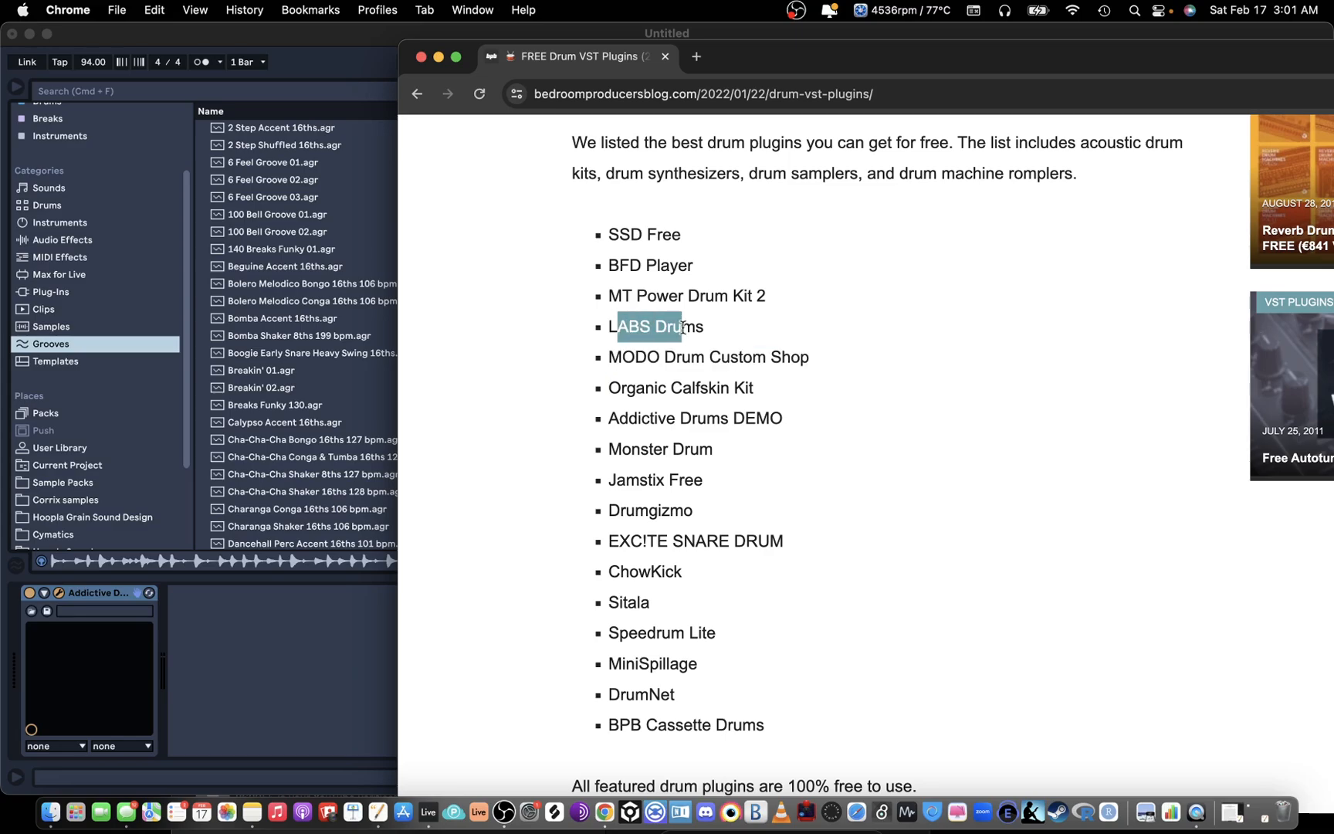
drag(600, 304, 724, 296)
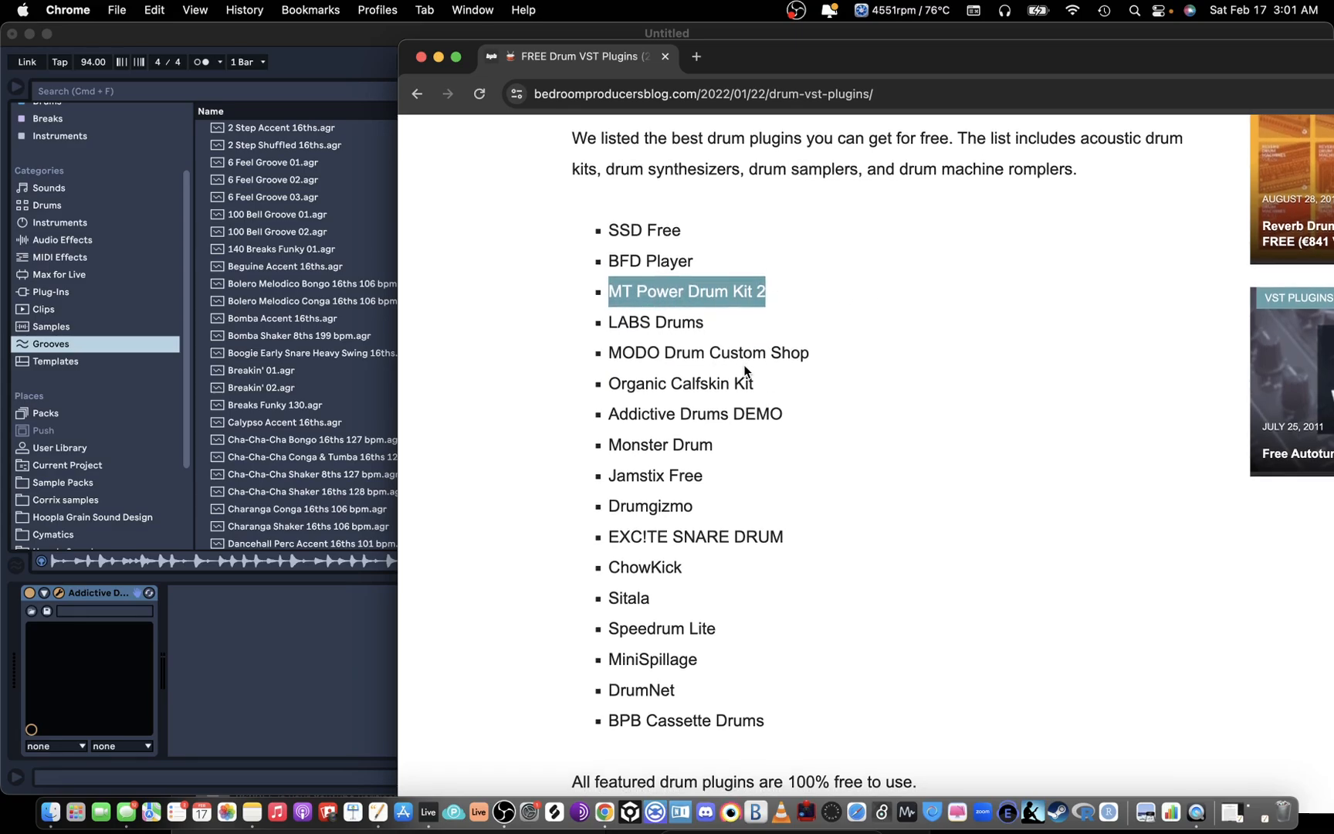
scroll(746, 367, down, 1)
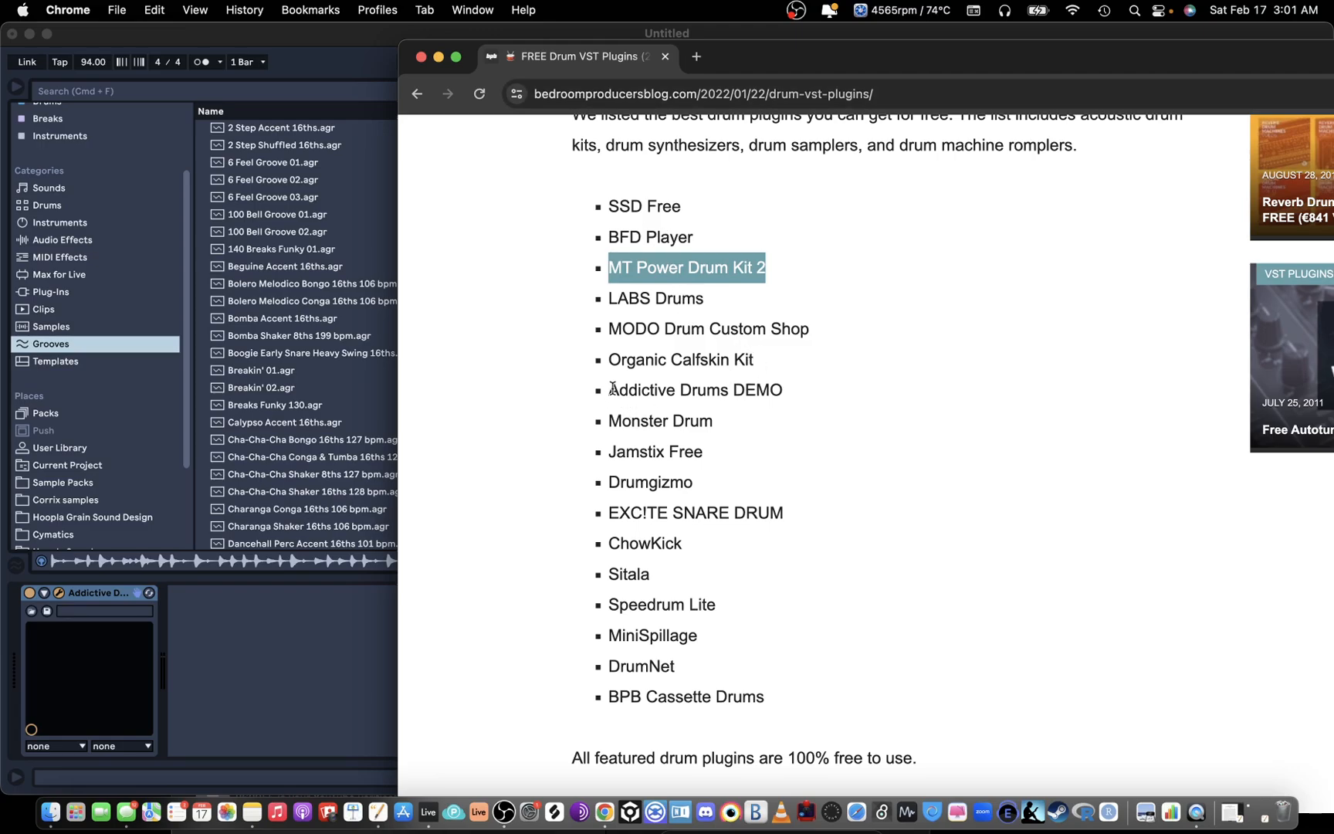
drag(612, 388, 793, 392)
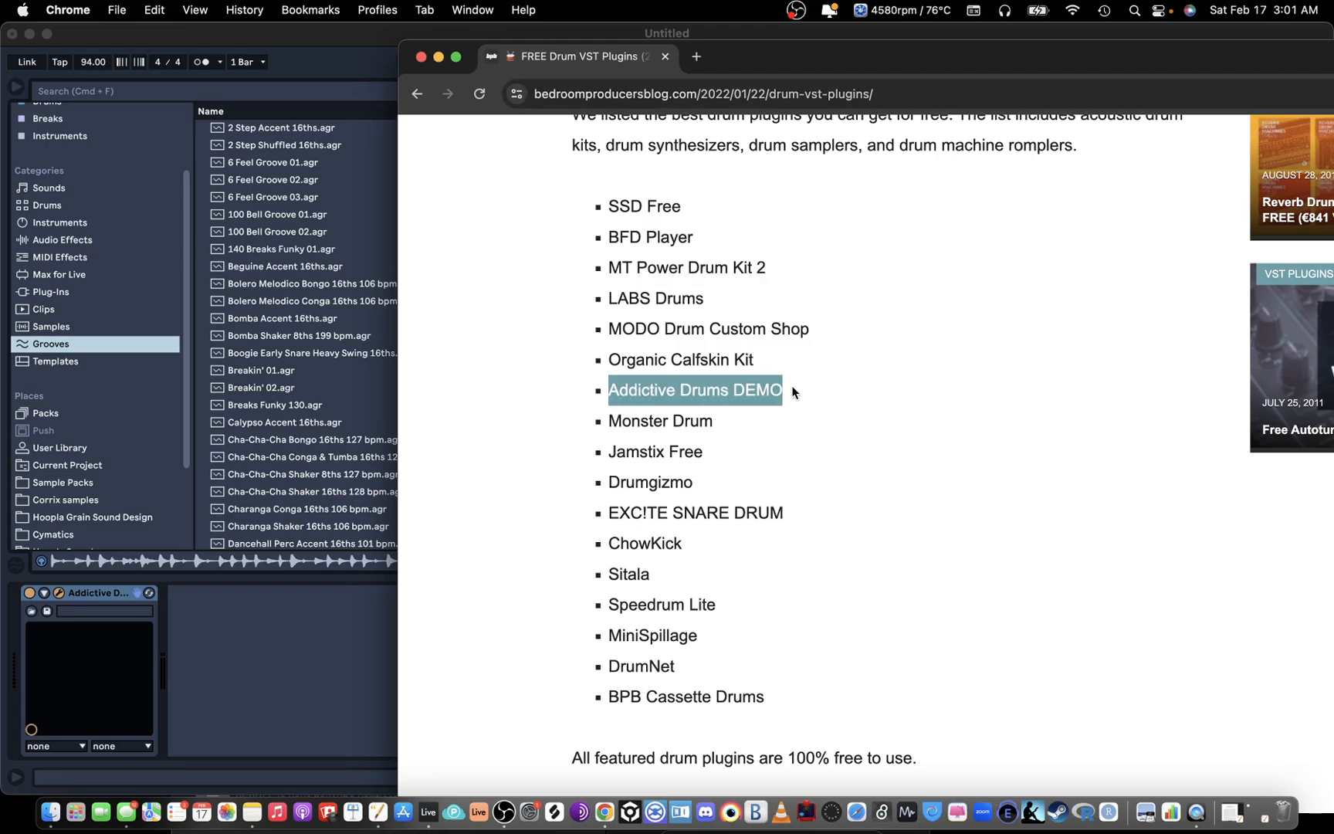
click(793, 389)
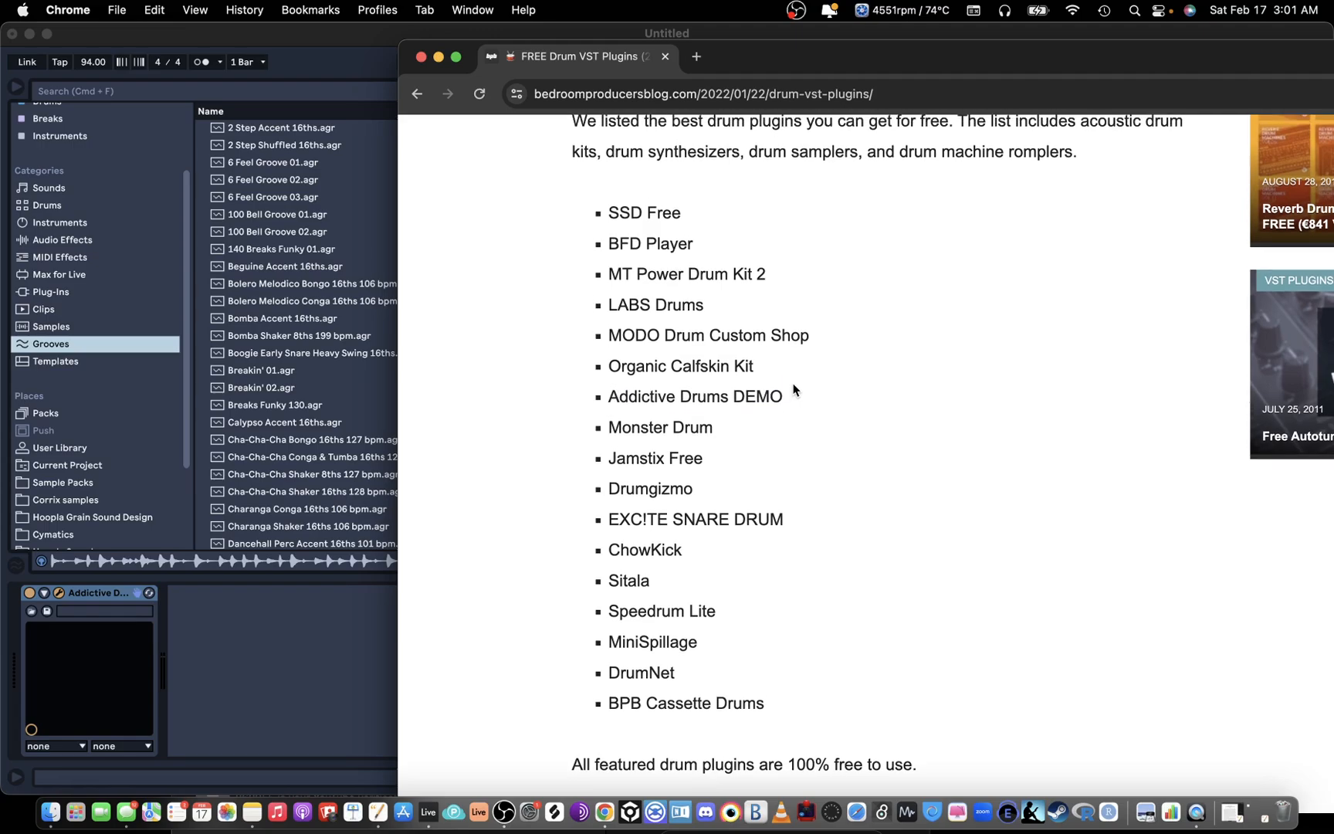
scroll(792, 387, up, 6)
click(438, 60)
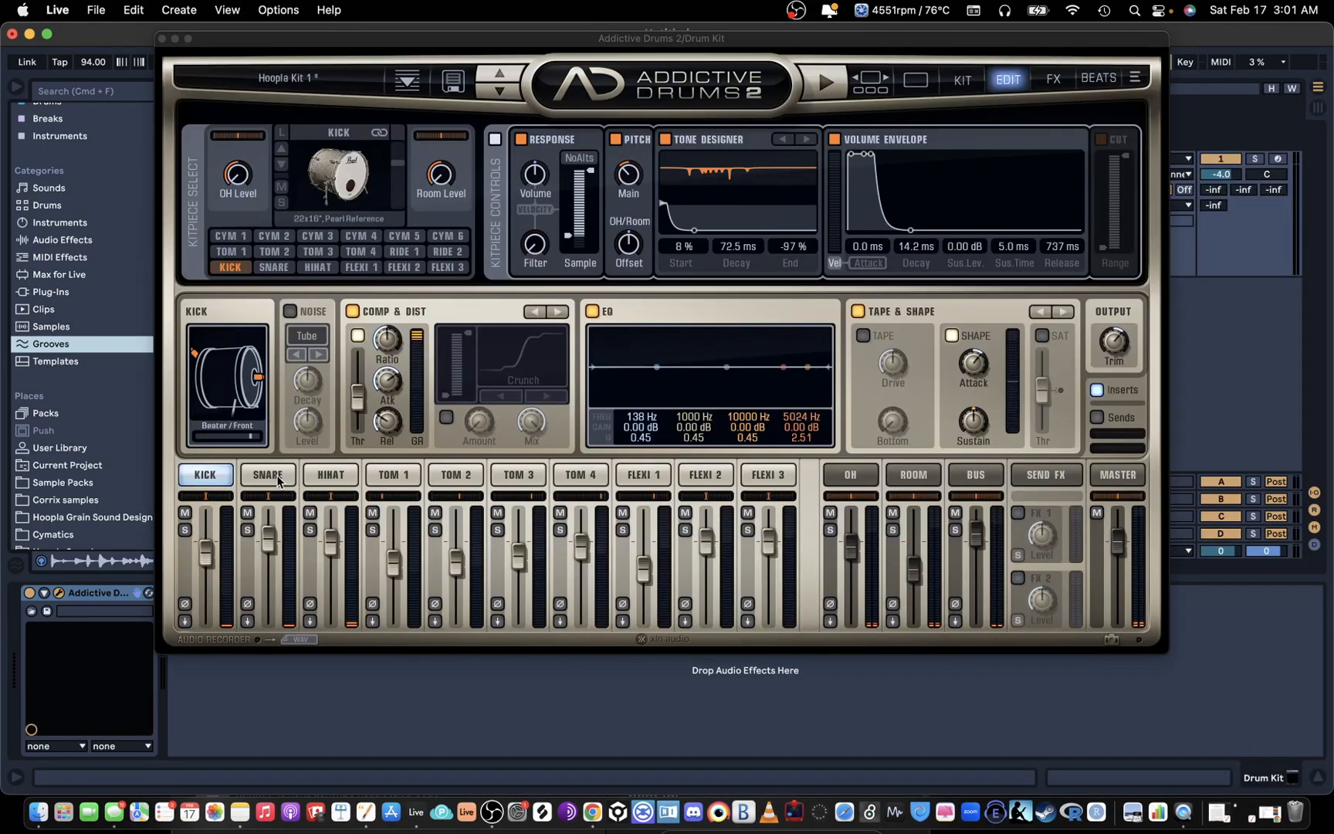
Step: Select the snare in Addictive Drums 2 and audition it at different hit strengths
click(268, 474)
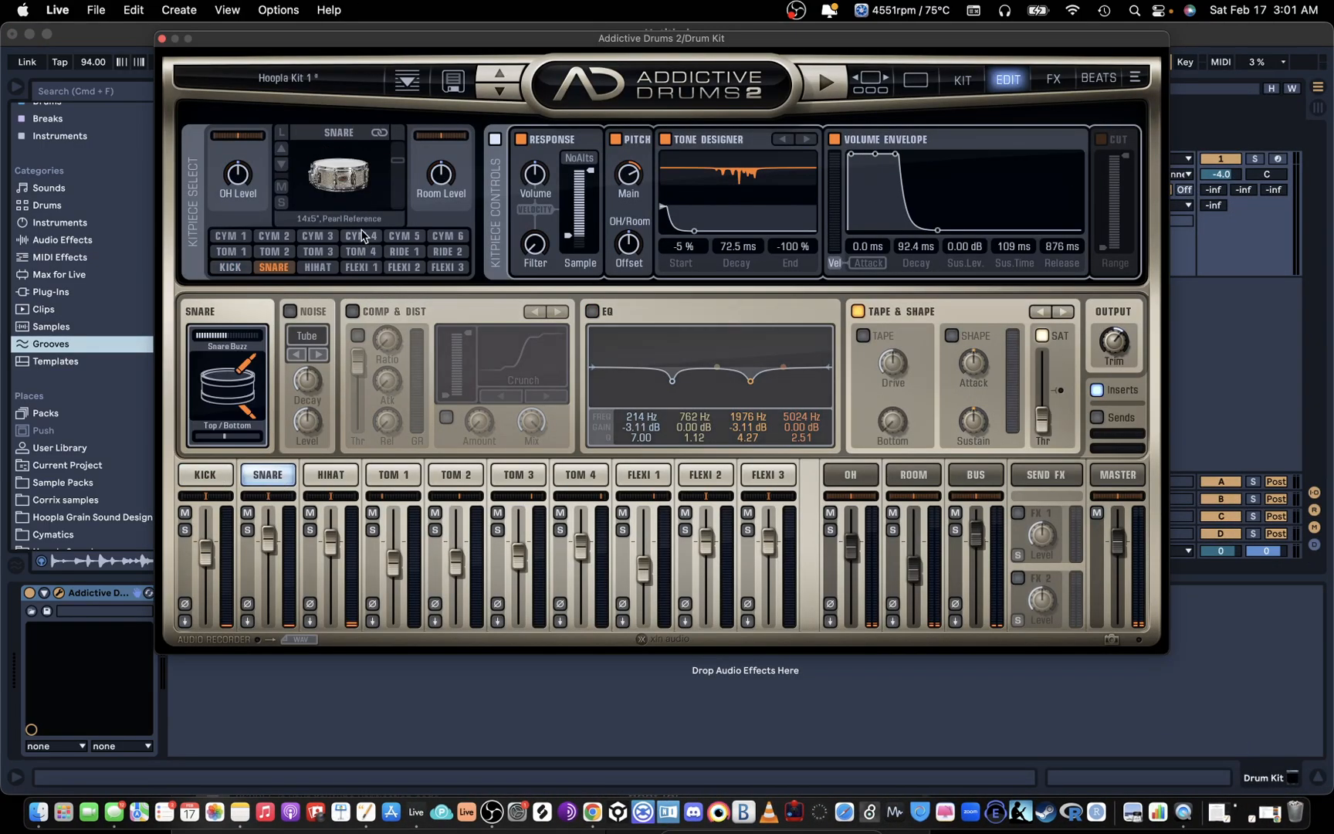
click(345, 195)
click(344, 182)
click(344, 162)
click(344, 148)
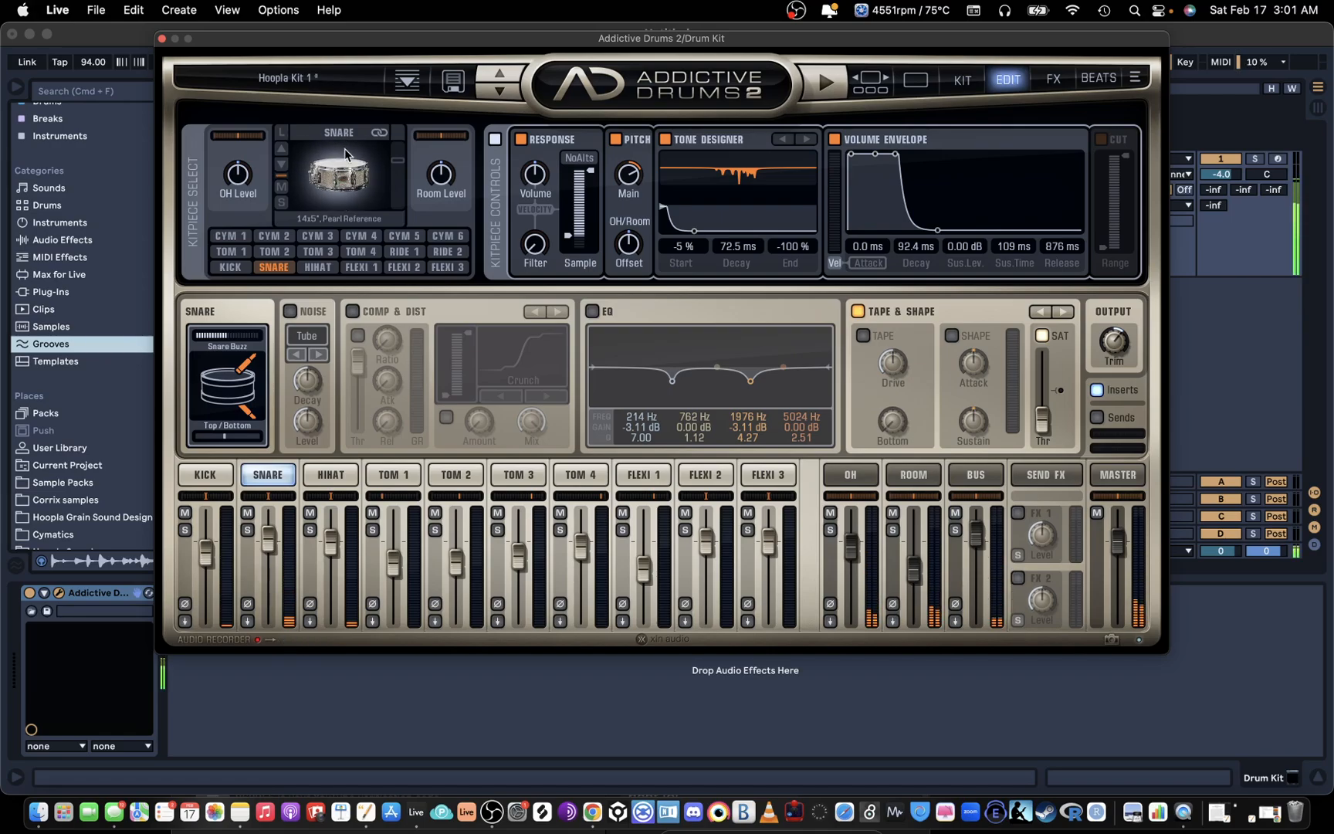
click(344, 150)
click(340, 216)
click(341, 199)
click(340, 198)
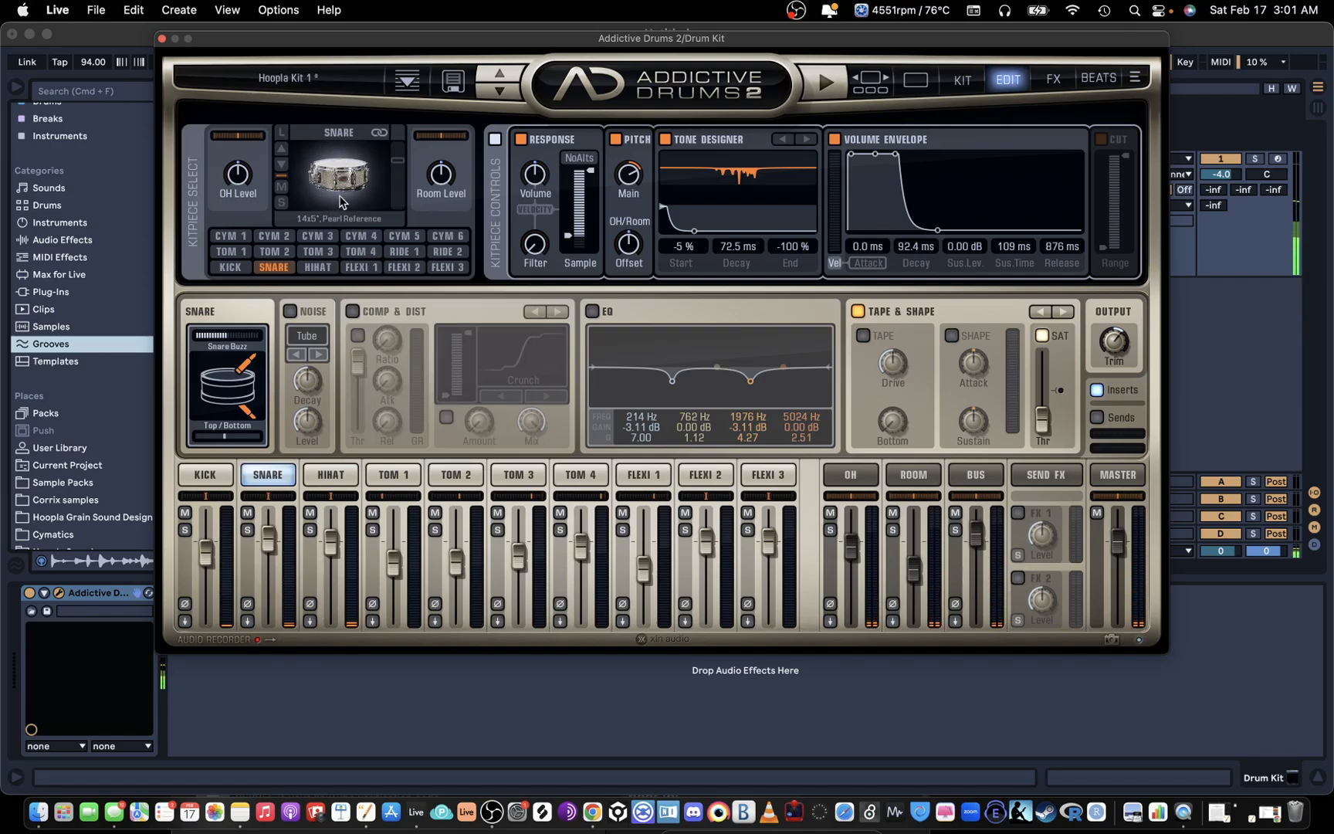
click(341, 203)
click(344, 202)
click(344, 202)
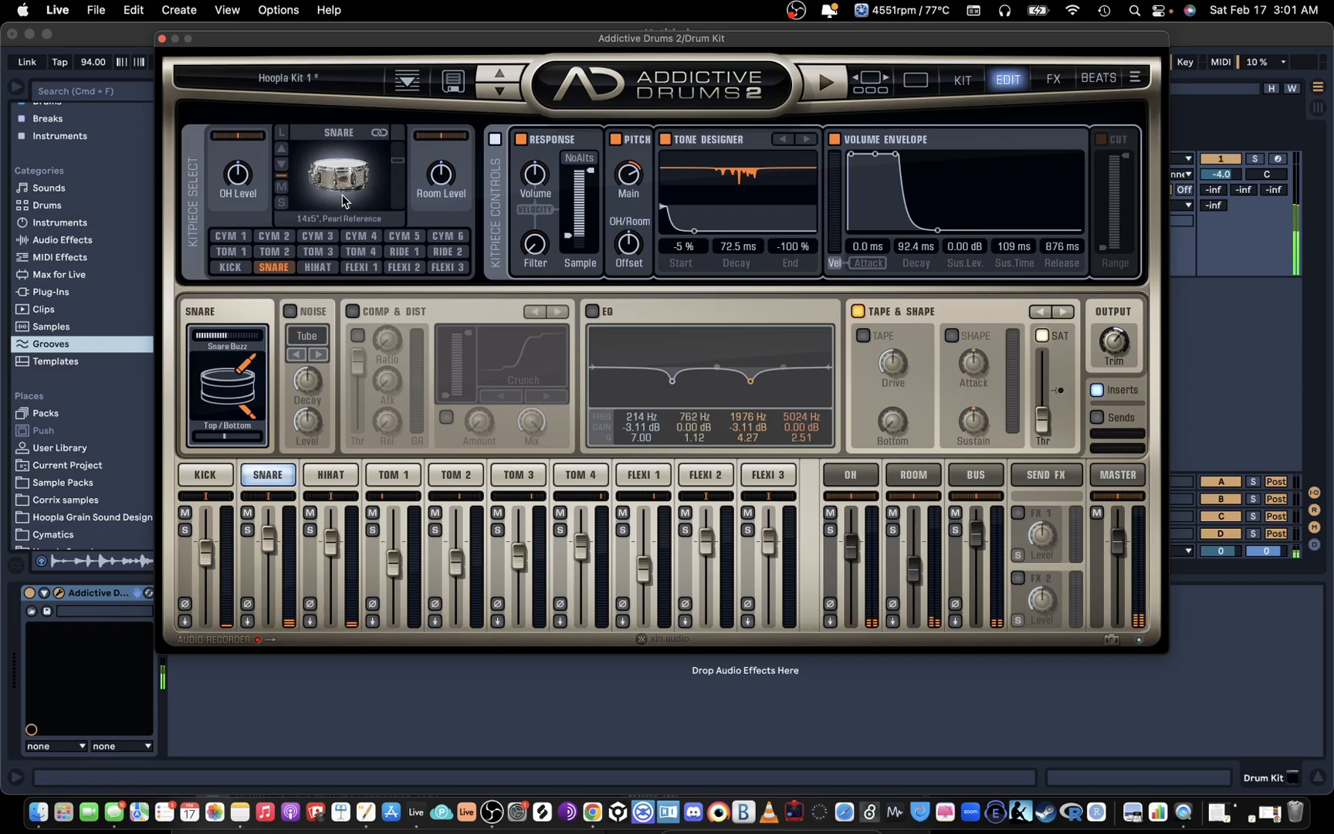
Step: Audition the kick drum and close the Addictive Drums 2 window
click(204, 475)
click(336, 162)
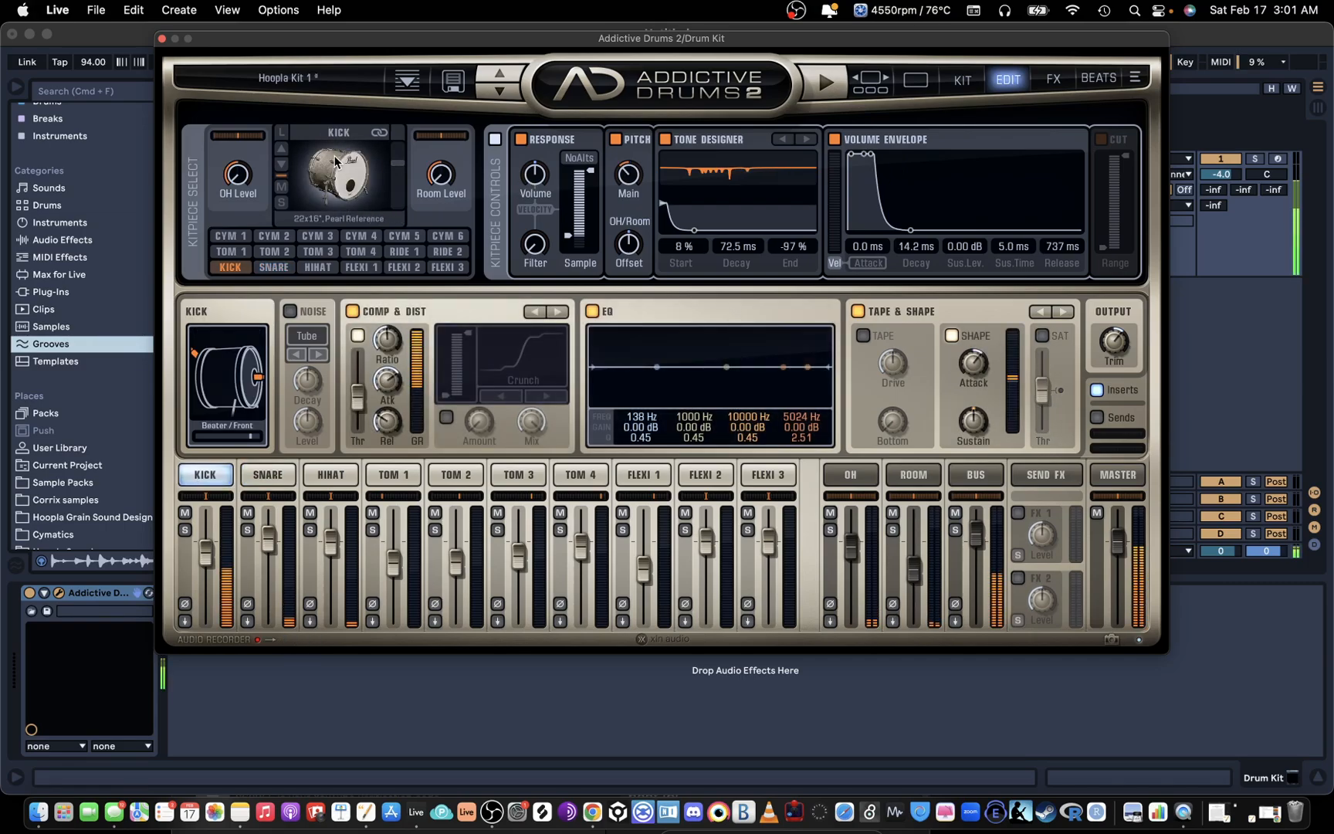
click(162, 39)
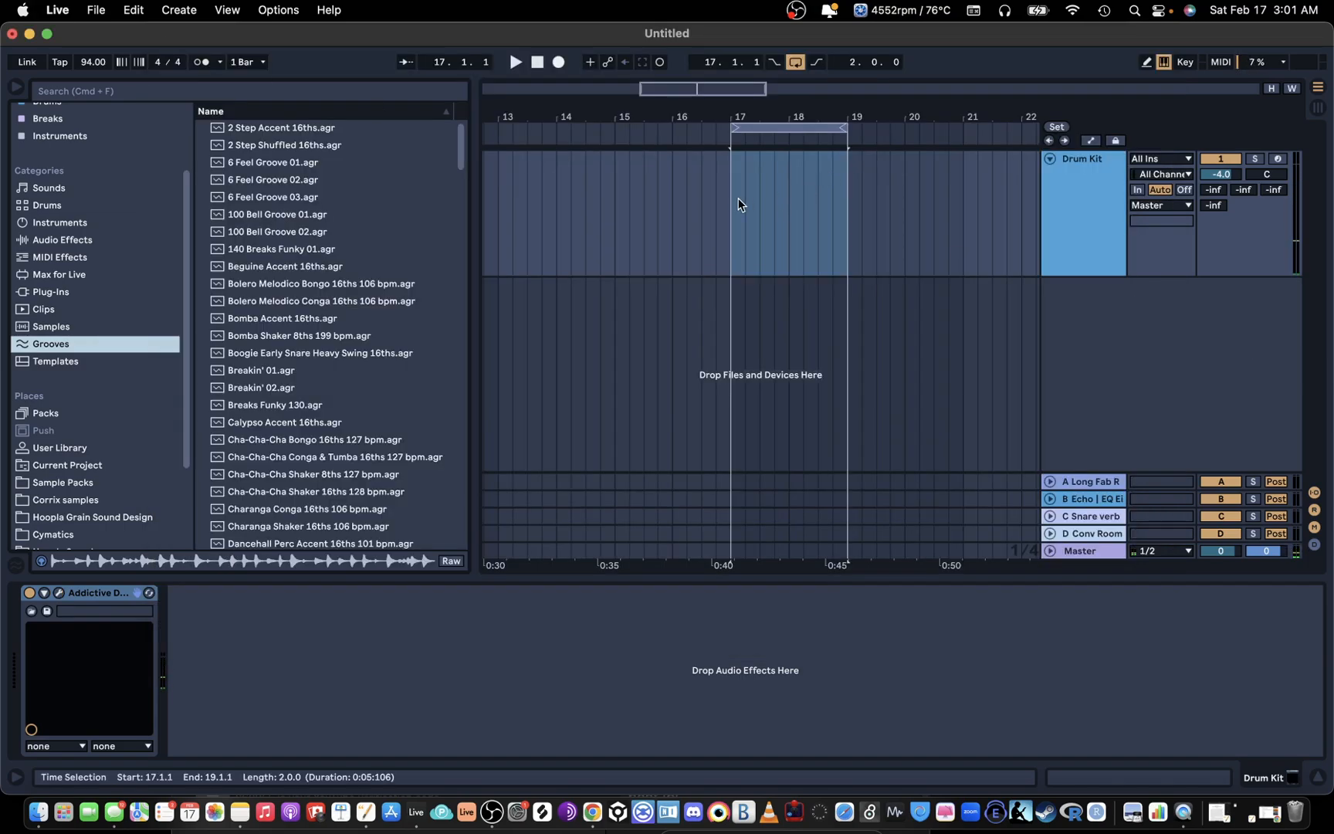
Step: Create an empty two-bar MIDI clip from bar 17 to 19 on the Drum Kit track and enlarge its note editor
drag(737, 198, 848, 188)
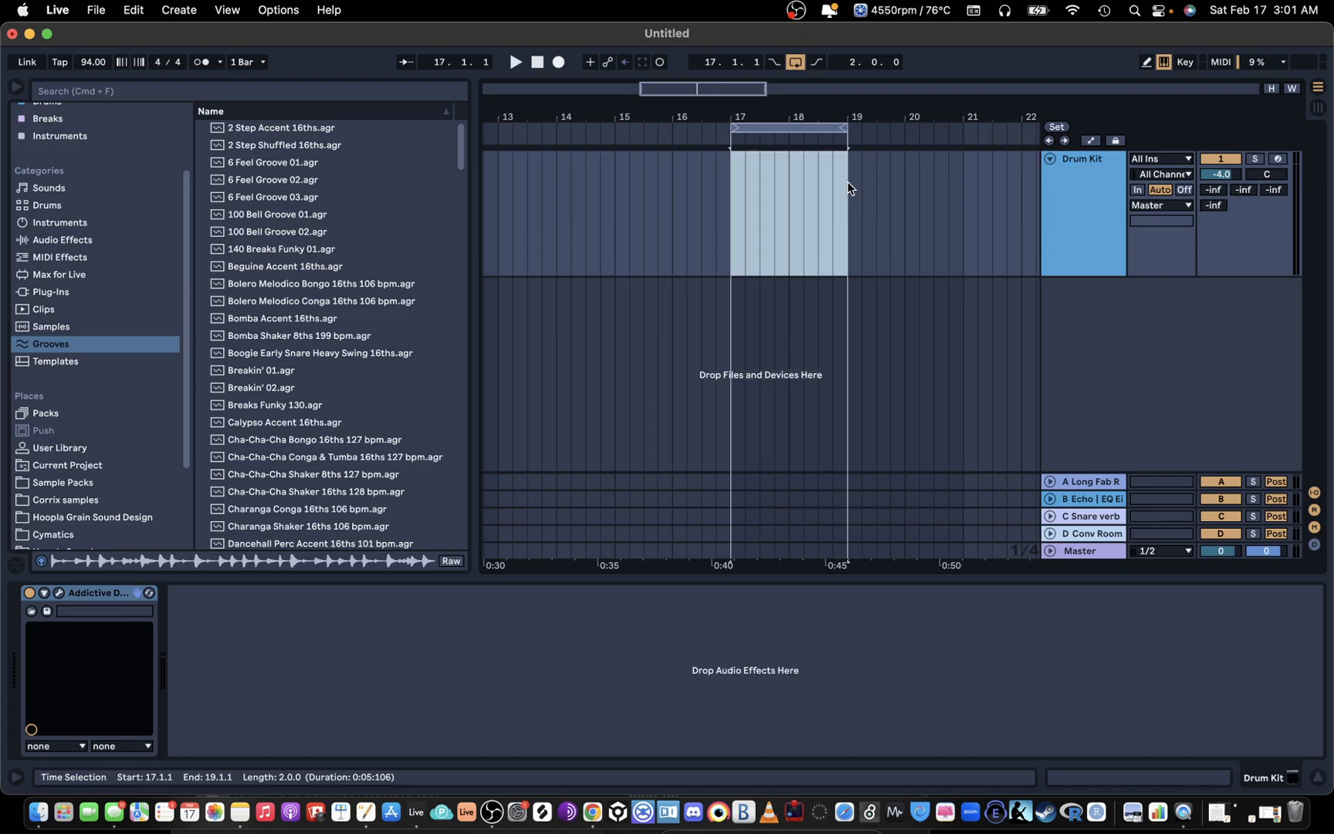
key(super+shift+m)
drag(629, 399, 643, 290)
Step: Add a kick note on C1 at the clip's start and show the velocity lane
scroll(574, 547, down, 5)
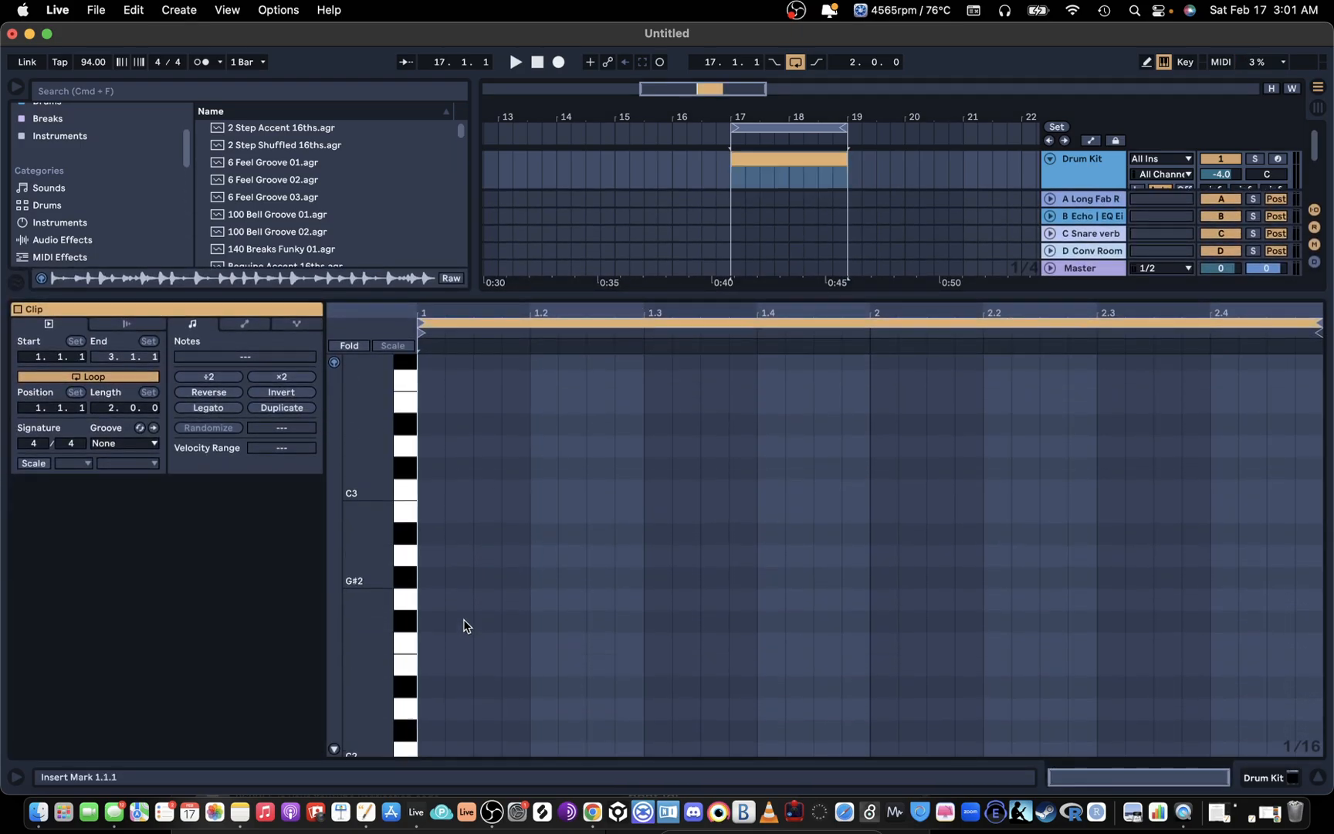
scroll(463, 619, down, 6)
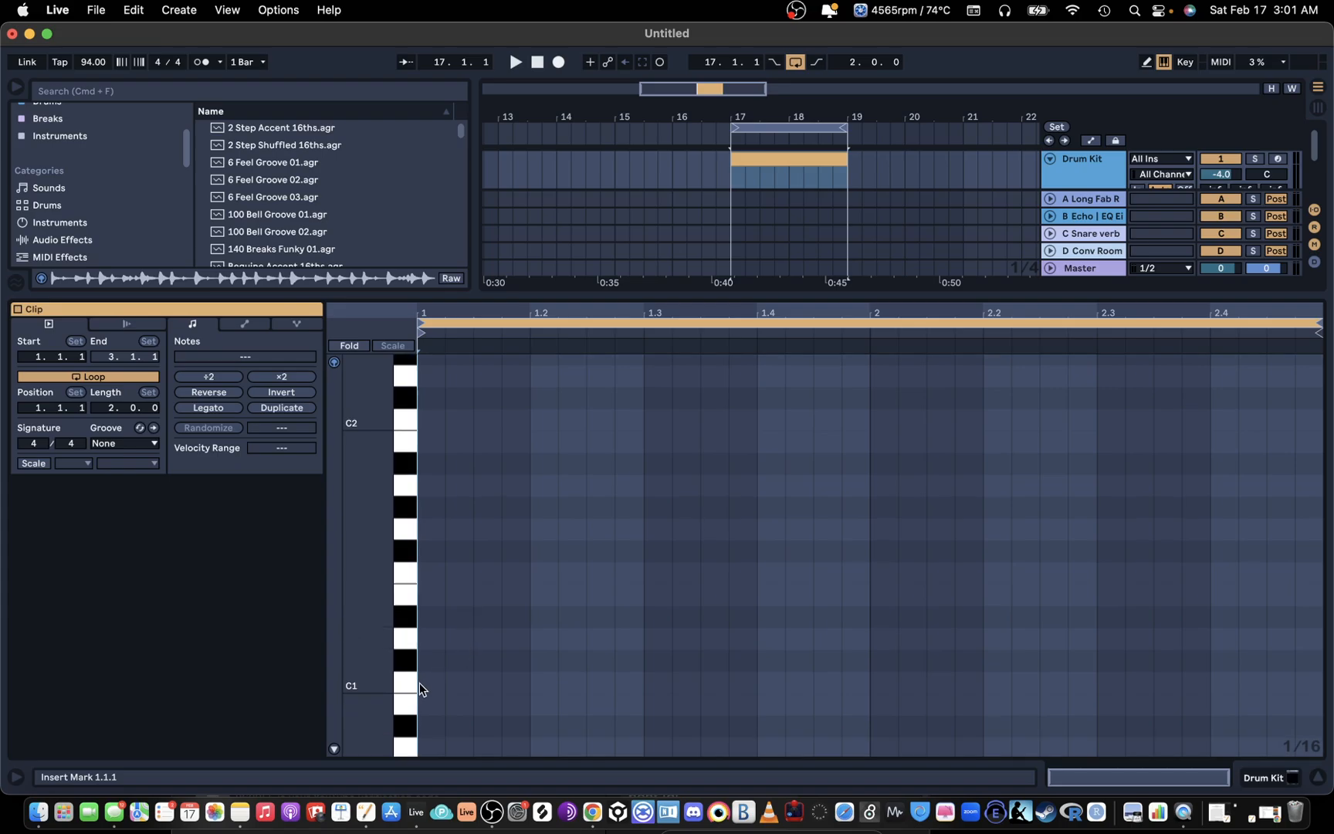
click(410, 685)
double_click(434, 684)
drag(435, 685, 419, 631)
click(334, 748)
drag(527, 600, 530, 720)
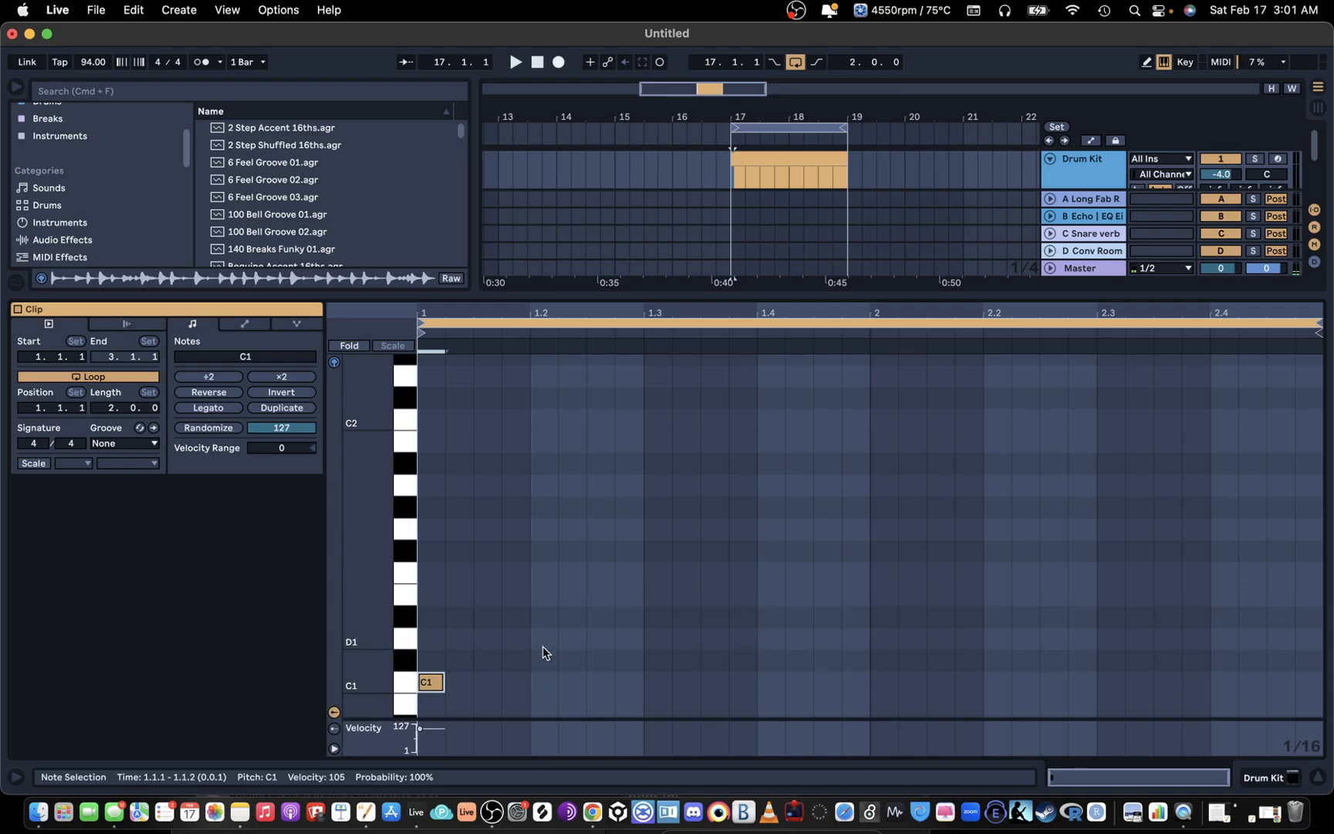
Step: Add snare notes on D1 at 1.2 and 1.4 and a kick note on C1 at 1.3, all at velocity 70
double_click(544, 614)
drag(544, 616, 548, 640)
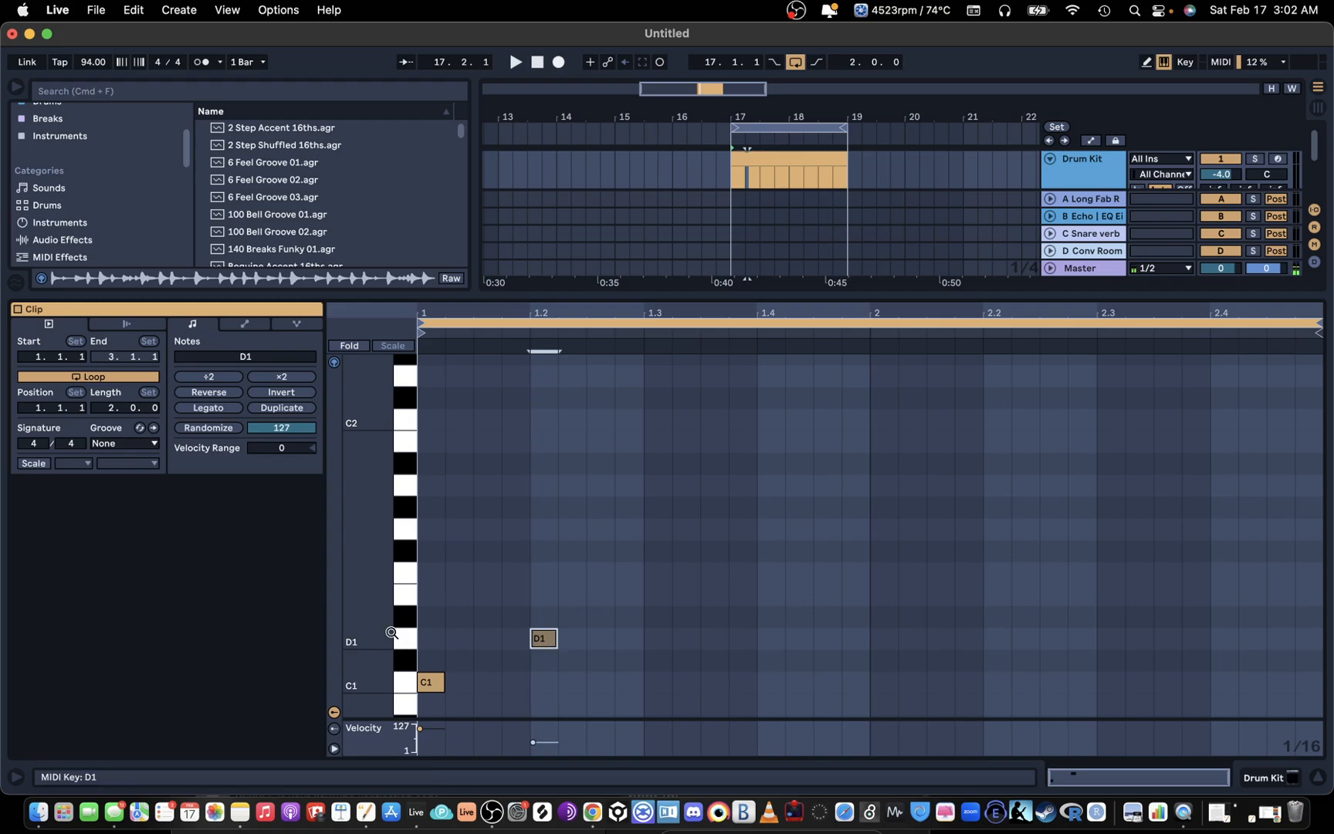
click(534, 637)
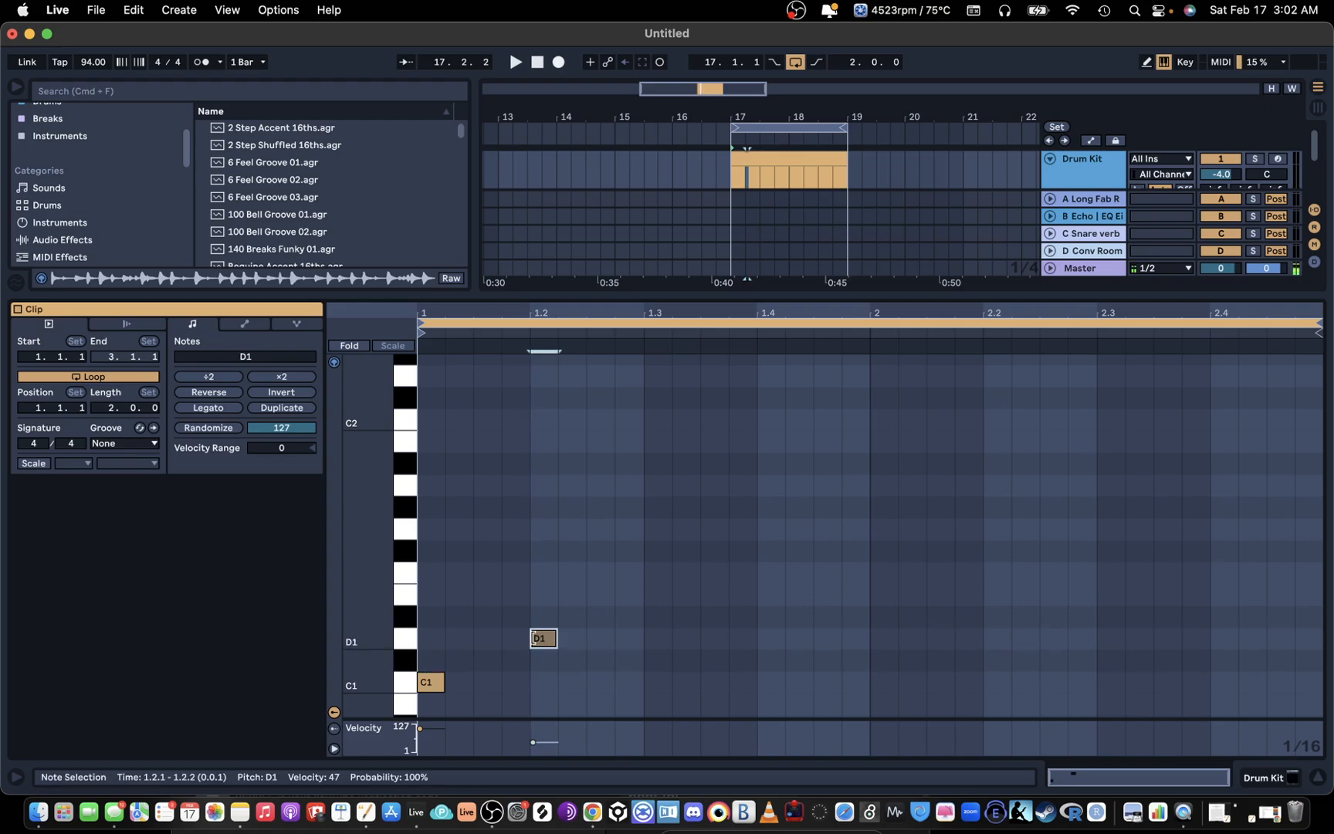
click(428, 682)
click(550, 644)
double_click(773, 639)
double_click(658, 684)
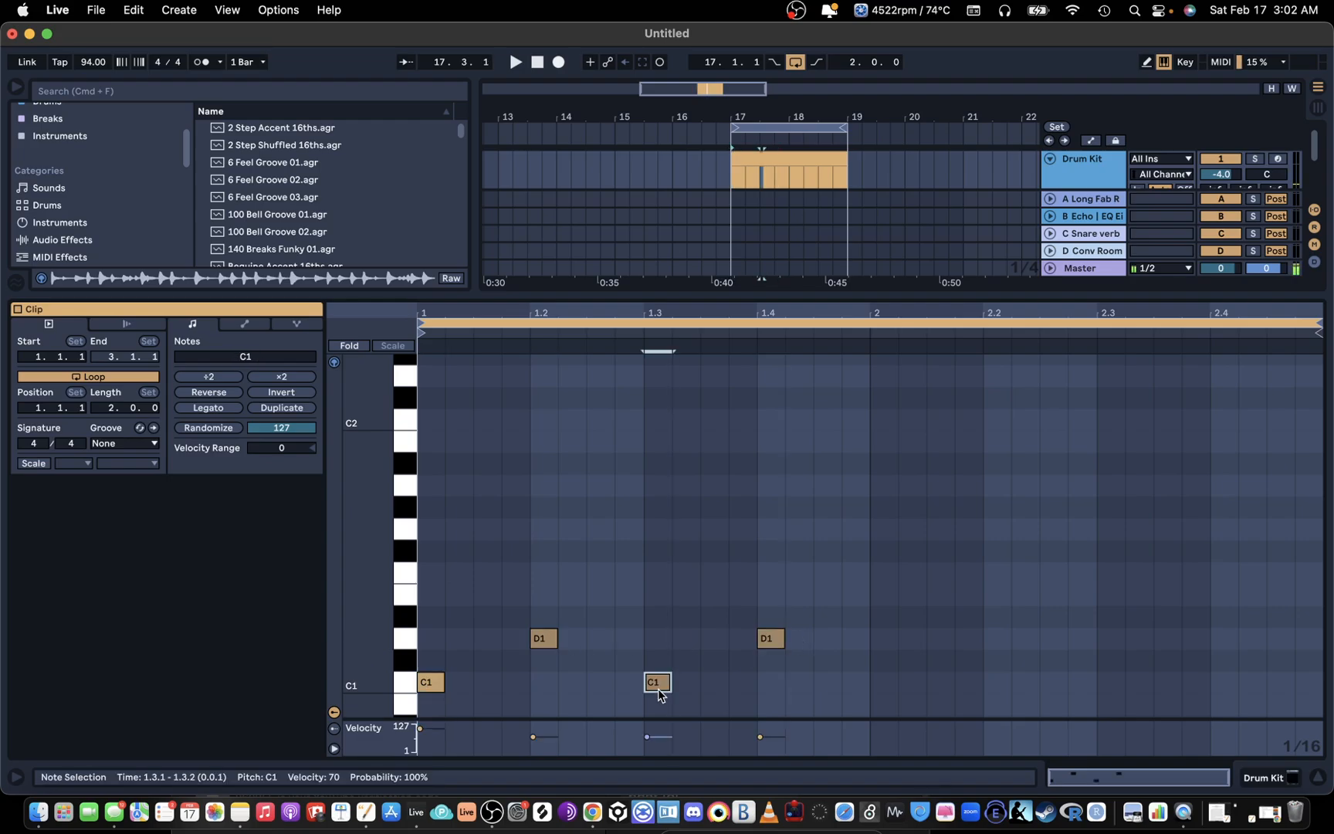
Step: Move the kick note at 1.3 to 1.3.3 while playing the loop, and duplicate the one-bar pattern into bar 2
key(space)
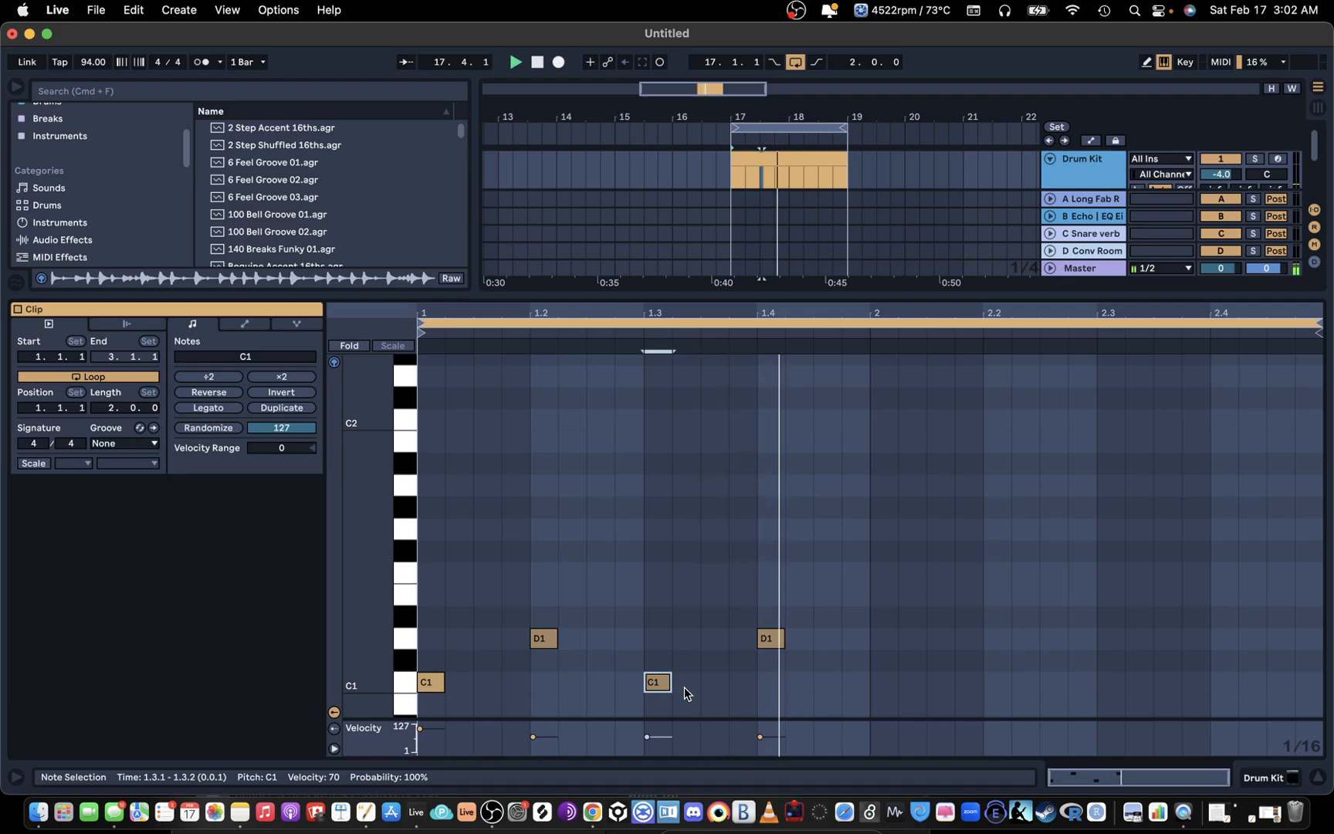
drag(663, 684, 720, 684)
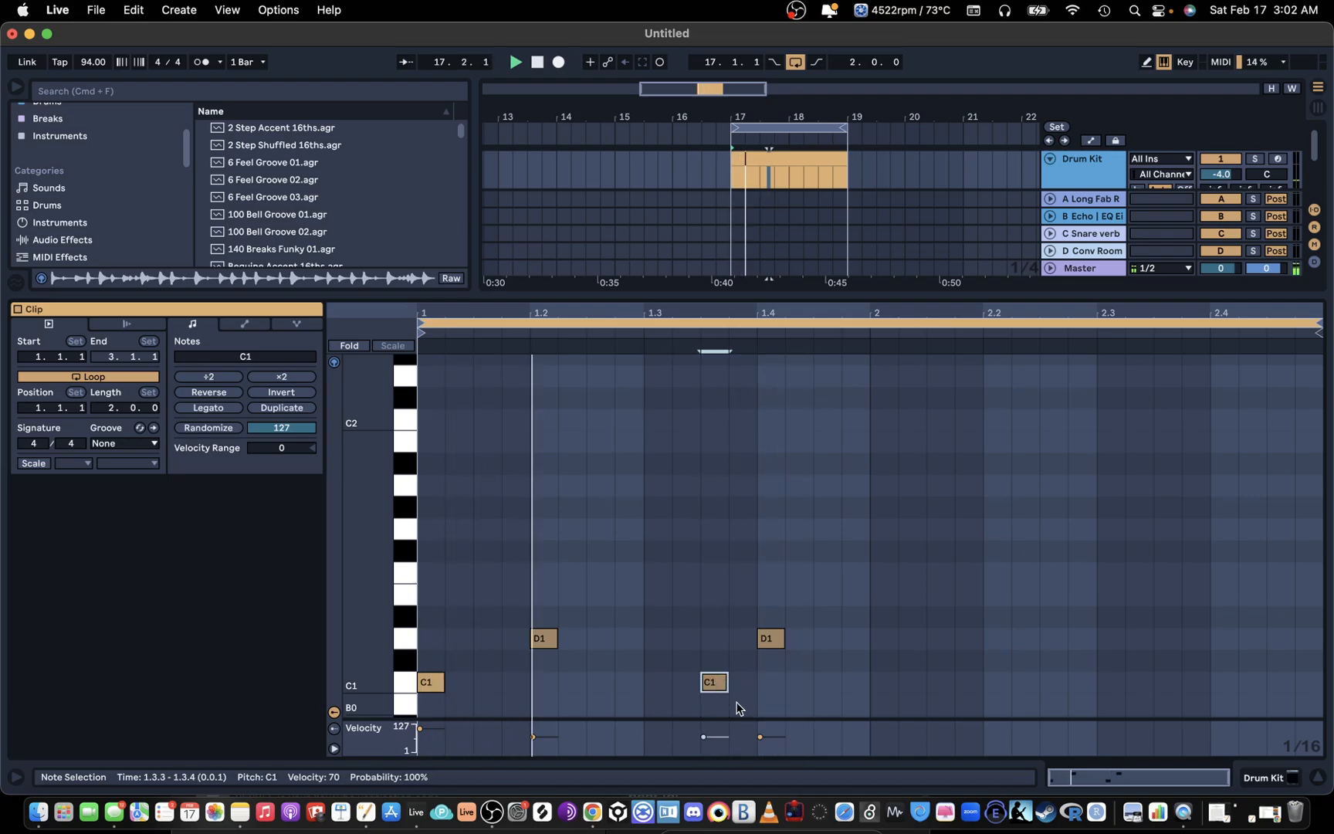
key(space)
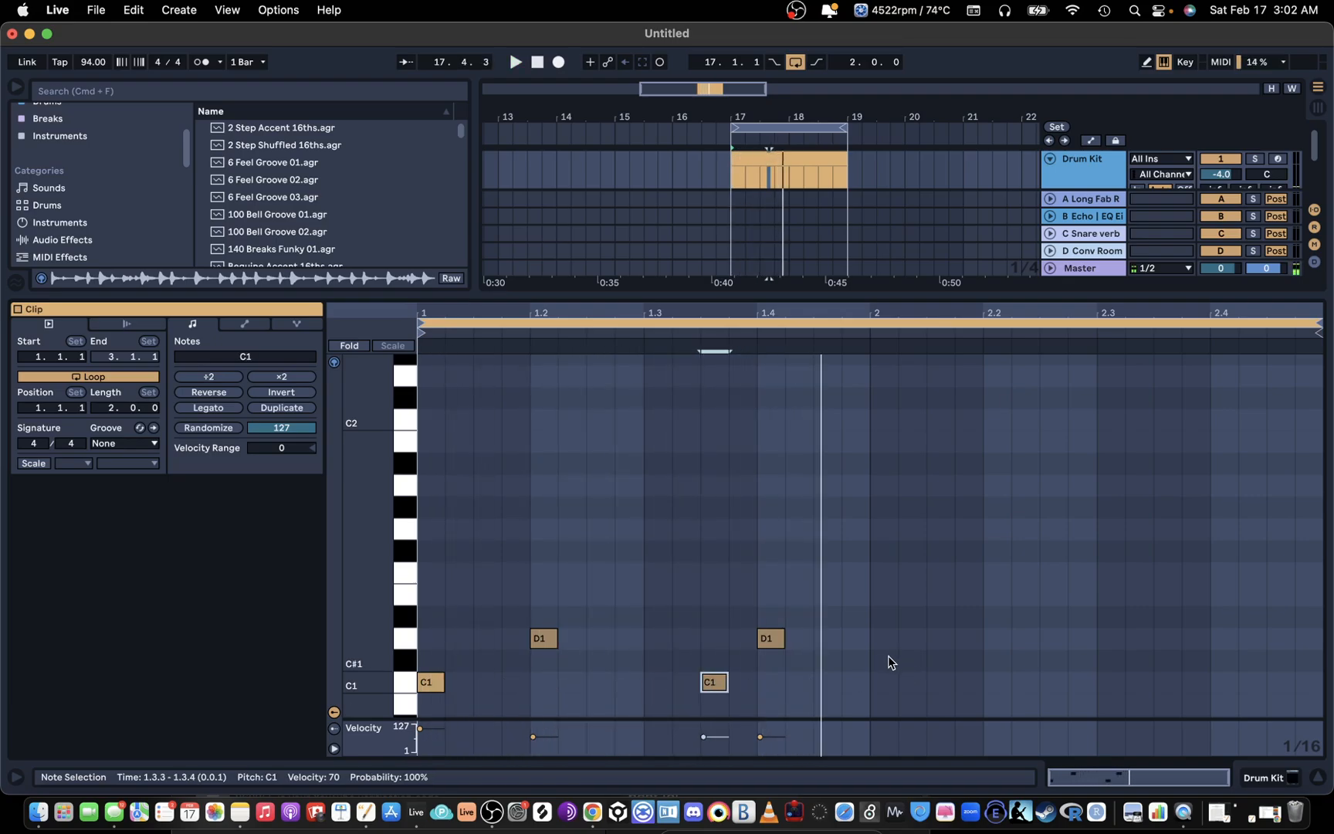
drag(865, 676, 432, 614)
key(super+d)
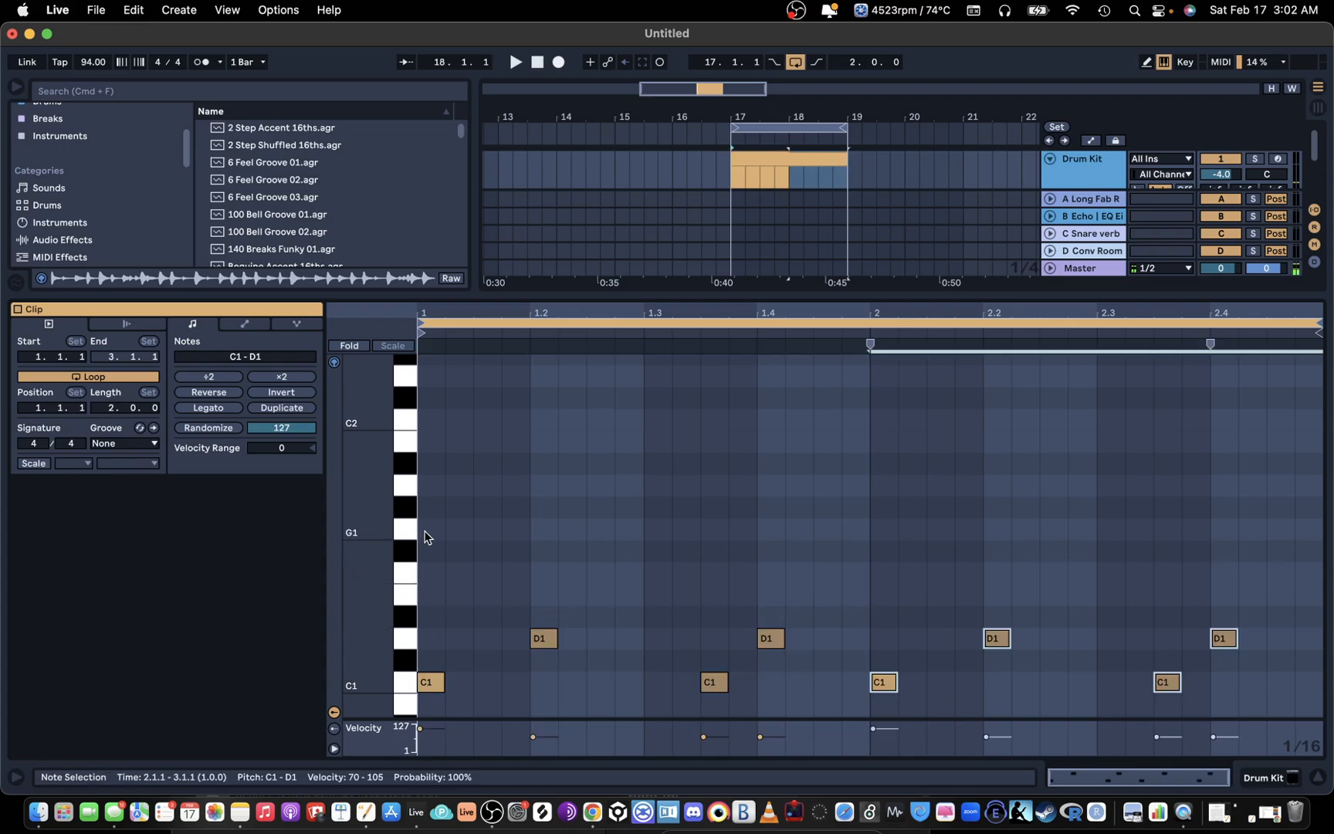
Step: Fill the first beat with four sixteenth notes on D2, alternating velocities 70 and 24, and enlarge the velocity lane
double_click(429, 529)
drag(430, 530, 510, 386)
key(super+d)
key(super+d)
key(super+d)
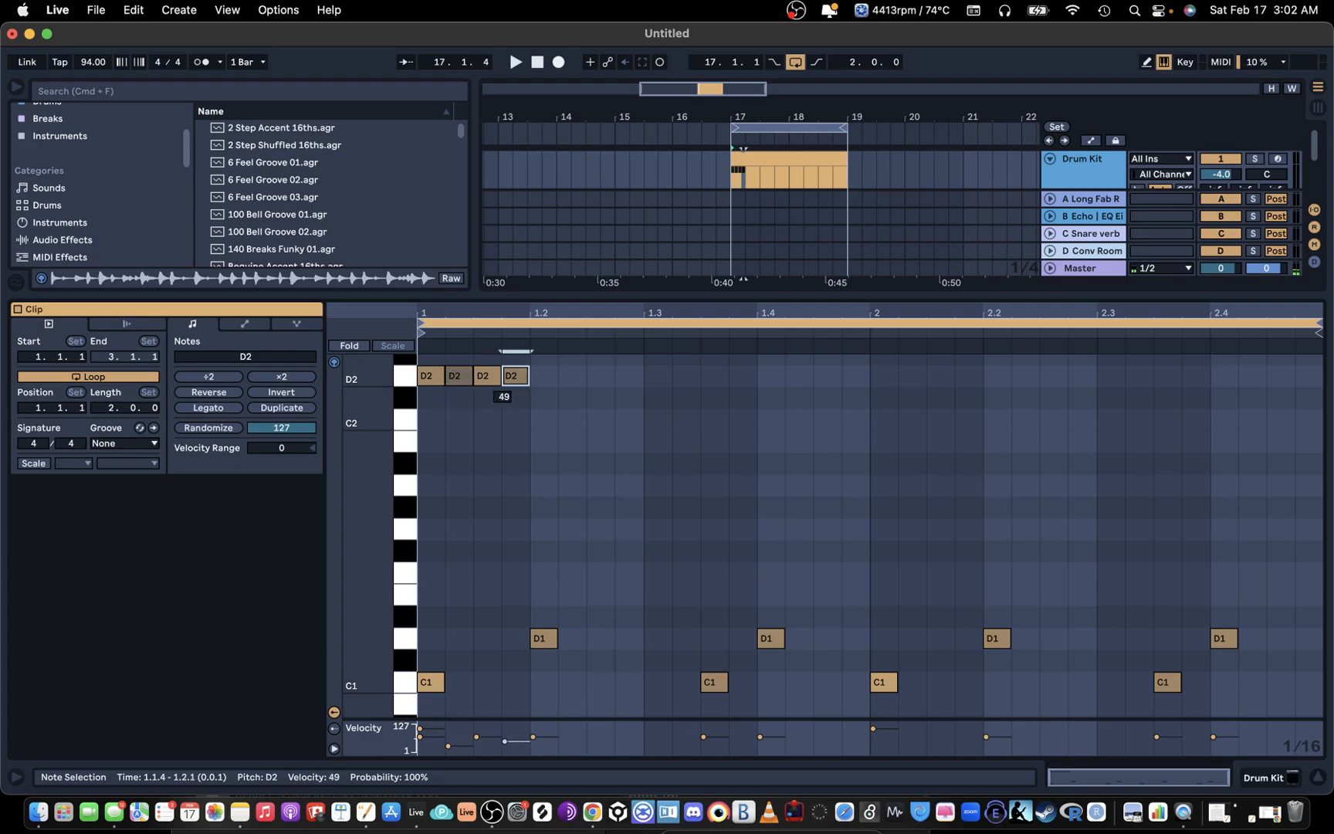
click(479, 711)
drag(511, 717, 509, 662)
Step: Duplicate the first beat's D2 notes until they fill both bars, and play the pattern back
drag(531, 347, 423, 350)
key(super+d)
key(super+d)
key(super+d)
key(super+d)
key(super+d)
key(super+d)
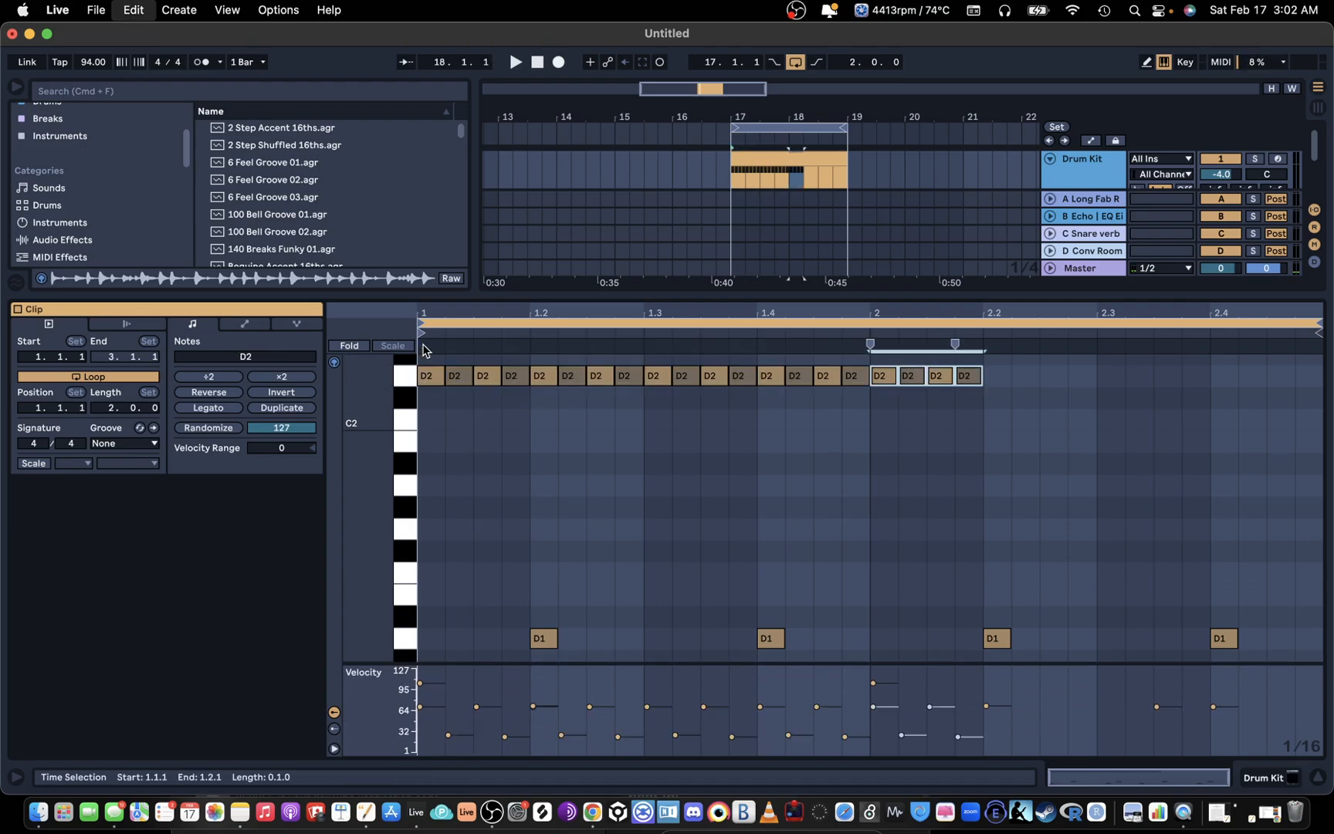
key(super+d)
key(space)
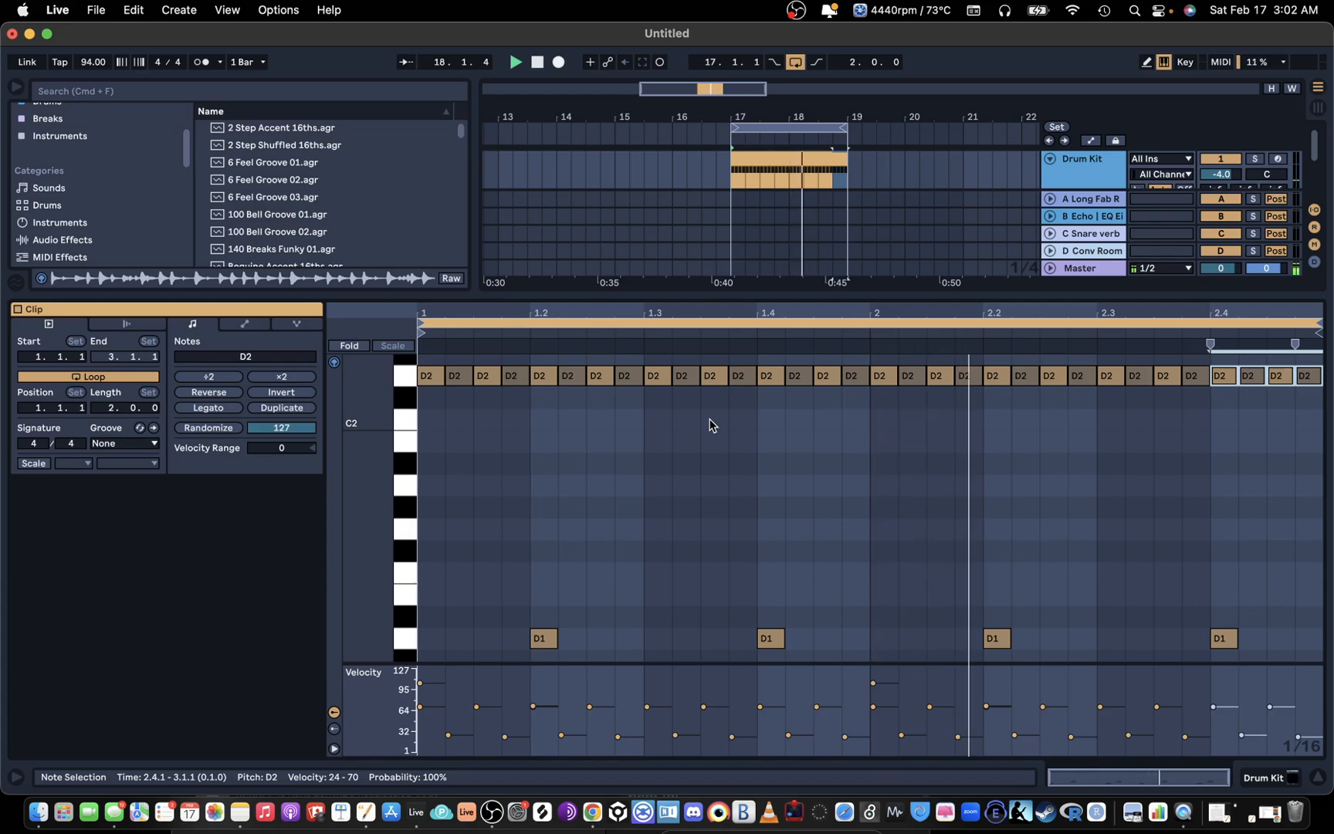
key(space)
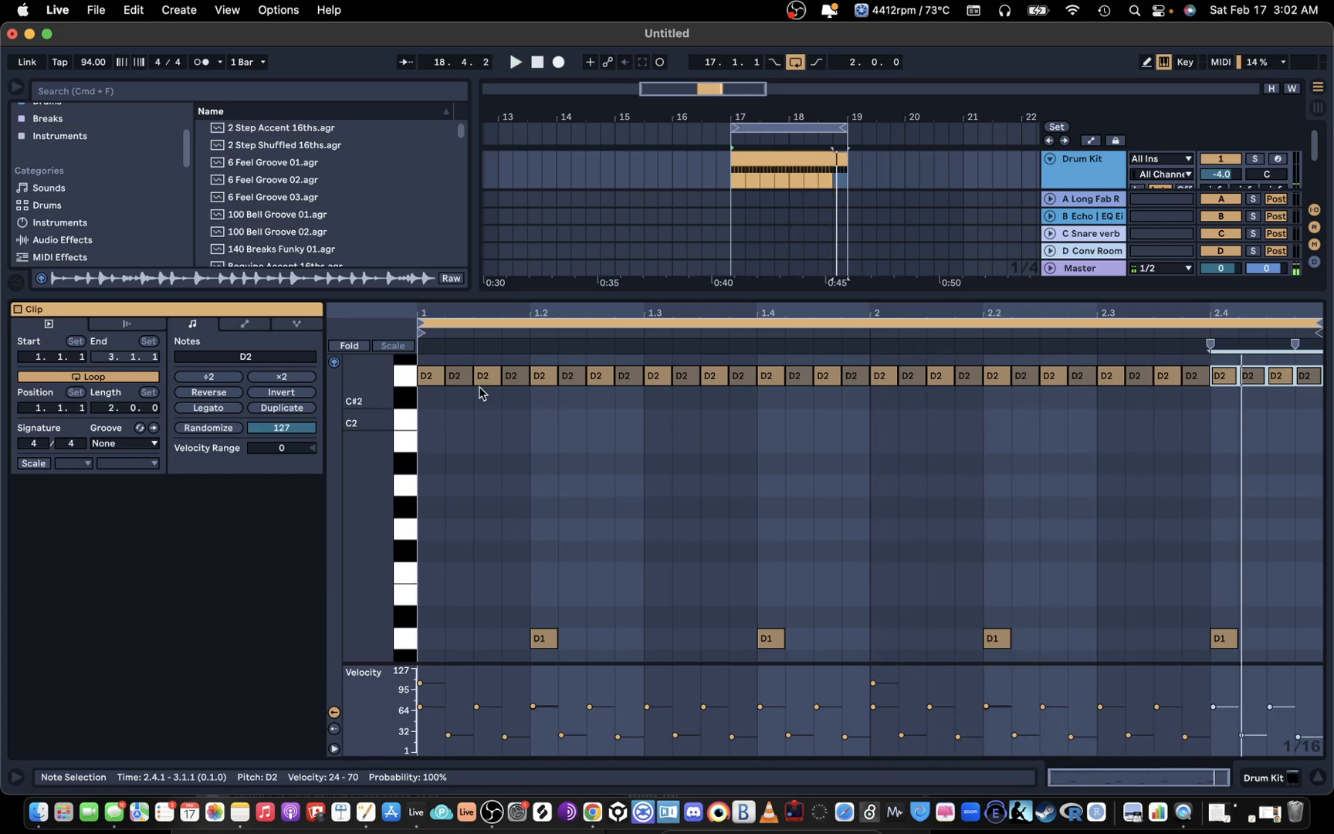
Step: Stretch all the D2 notes to twice their timing with ×2 and play the result
click(400, 380)
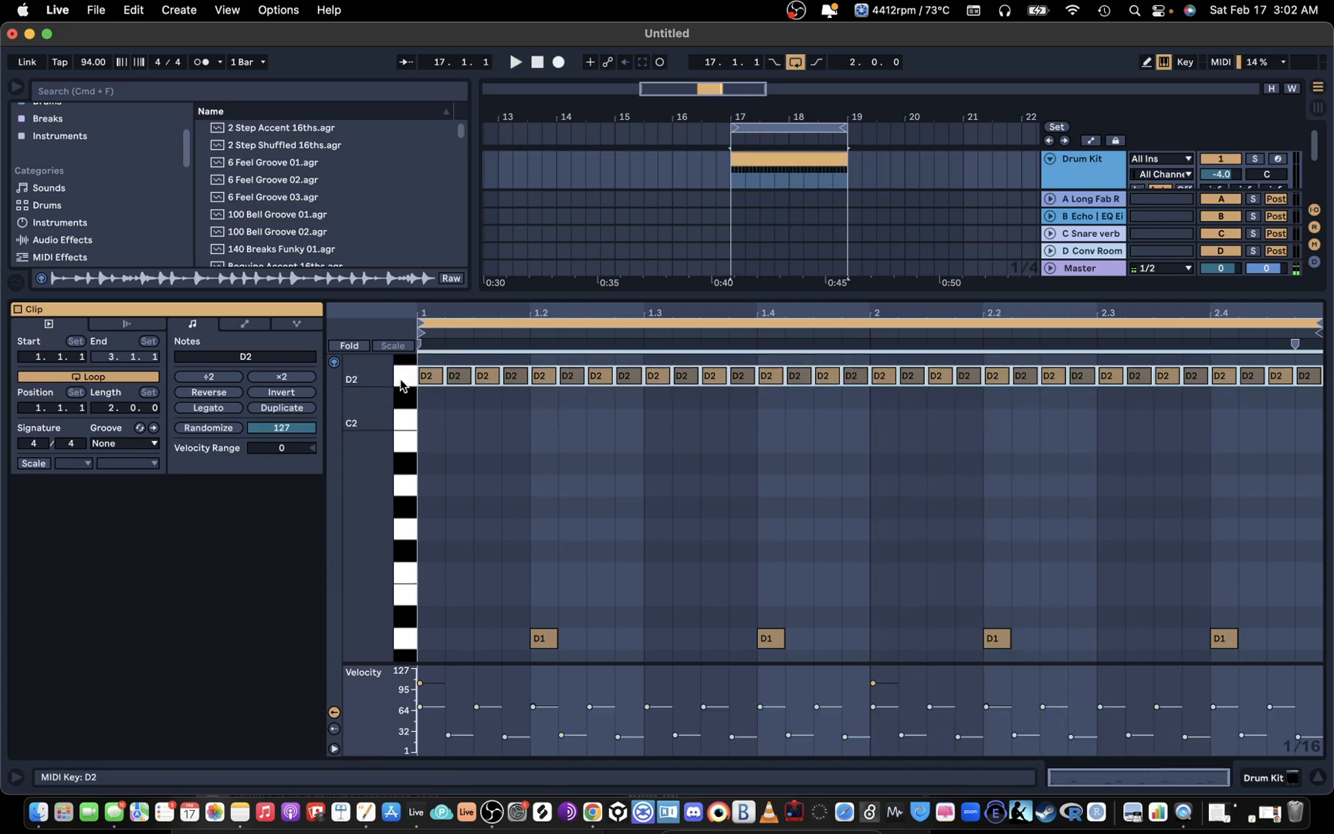
click(272, 378)
key(space)
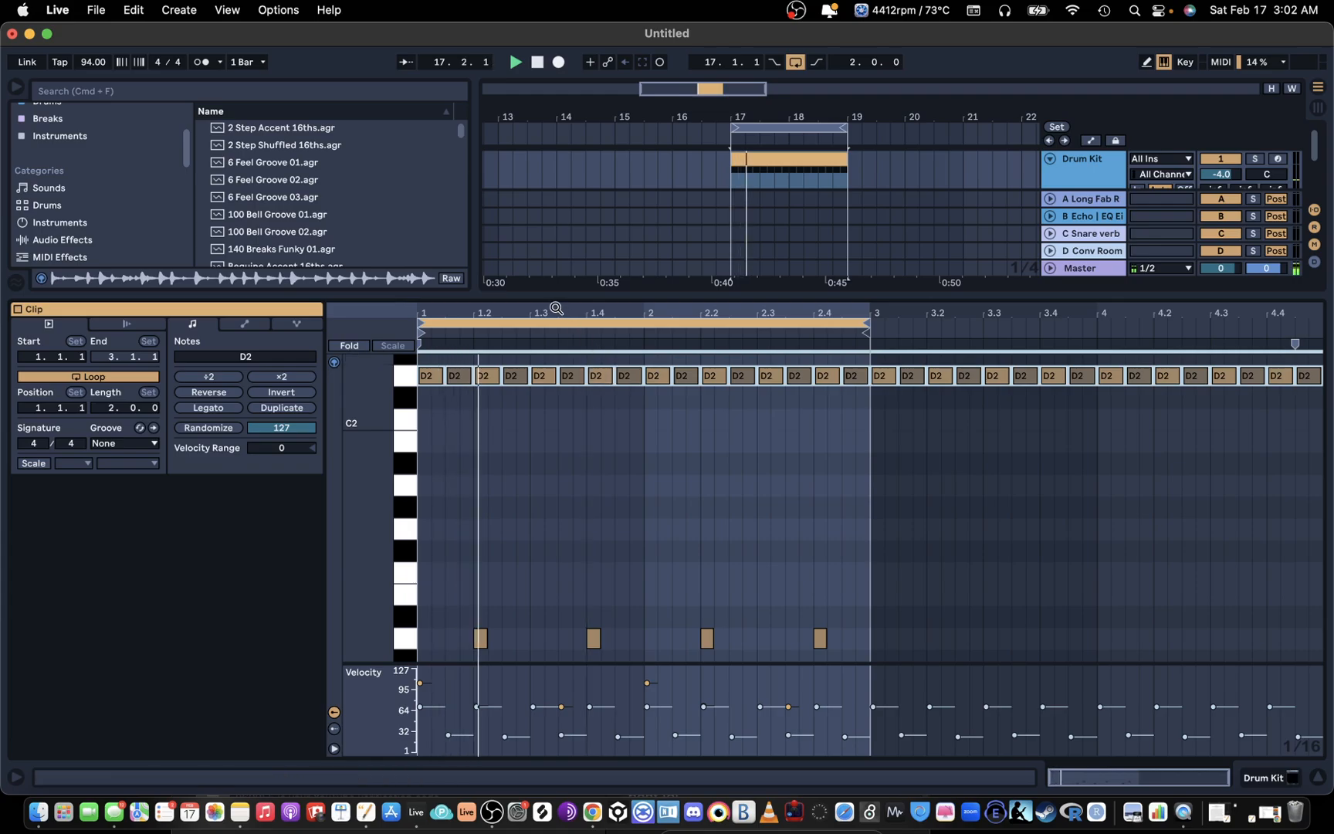
drag(553, 308, 553, 329)
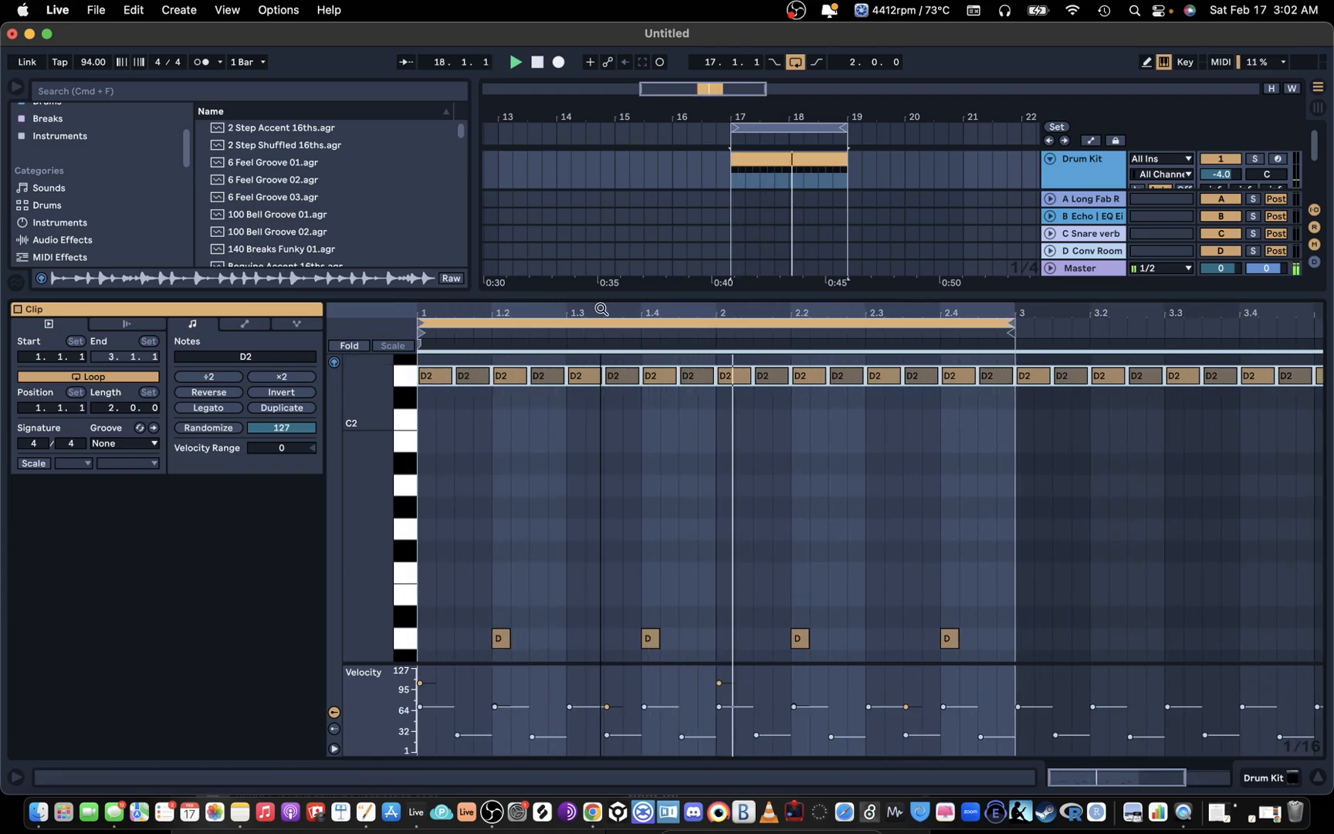
Step: Compress all the D2 notes to half their timing with ÷2 so they run as sixteenths
click(210, 376)
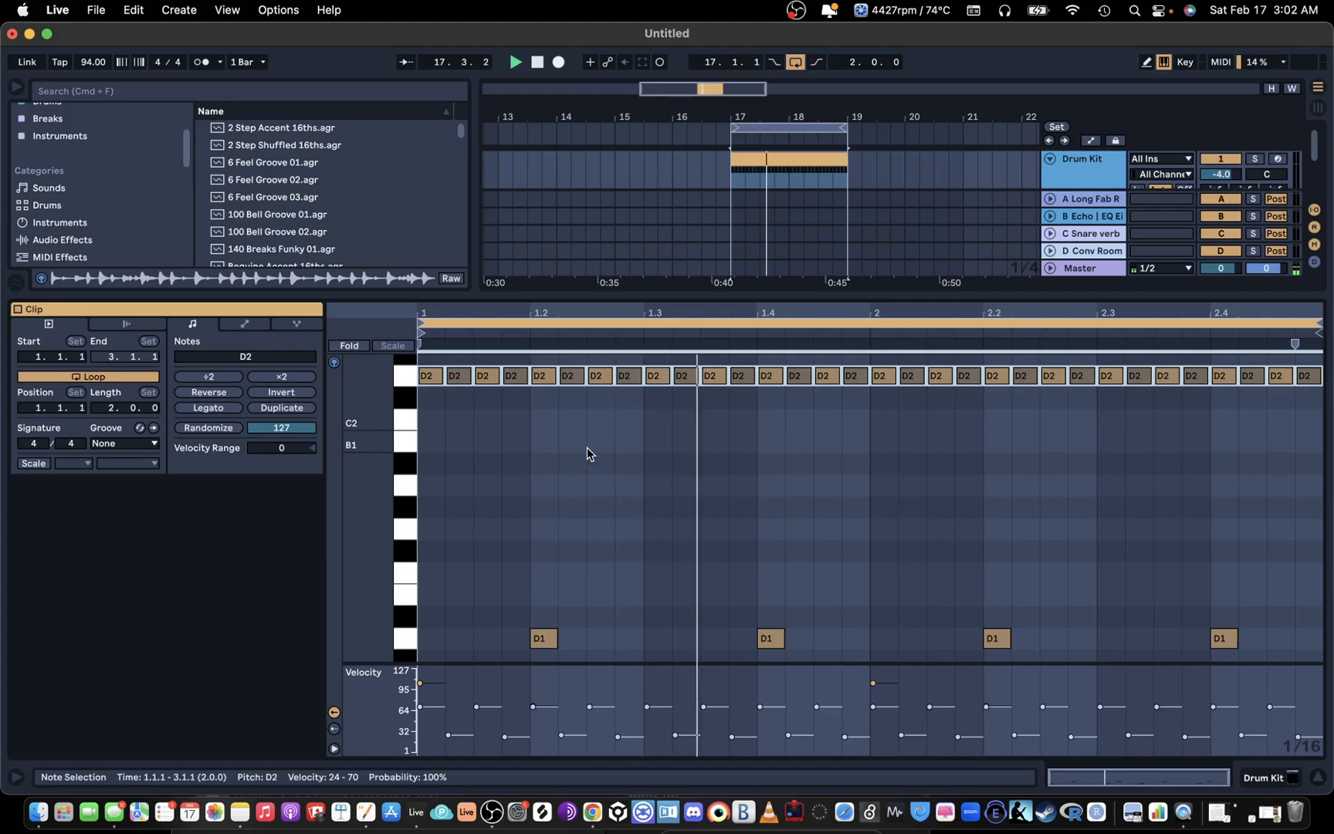
click(605, 455)
scroll(629, 486, down, 3)
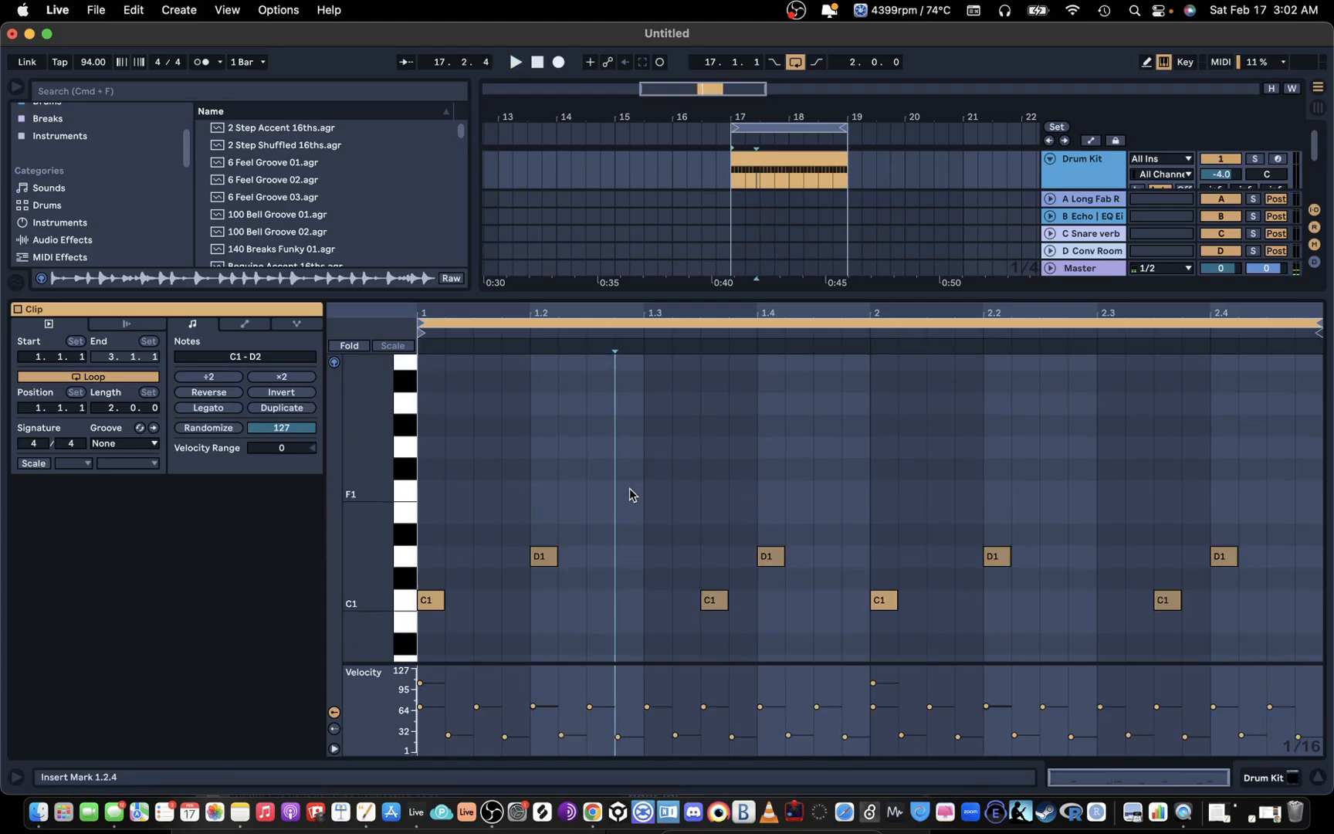
Step: Move the D2 note at 1.2.3 up to G2 and delete the D2 note at 1.2.4
scroll(629, 487, up, 2)
scroll(343, 578, up, 2)
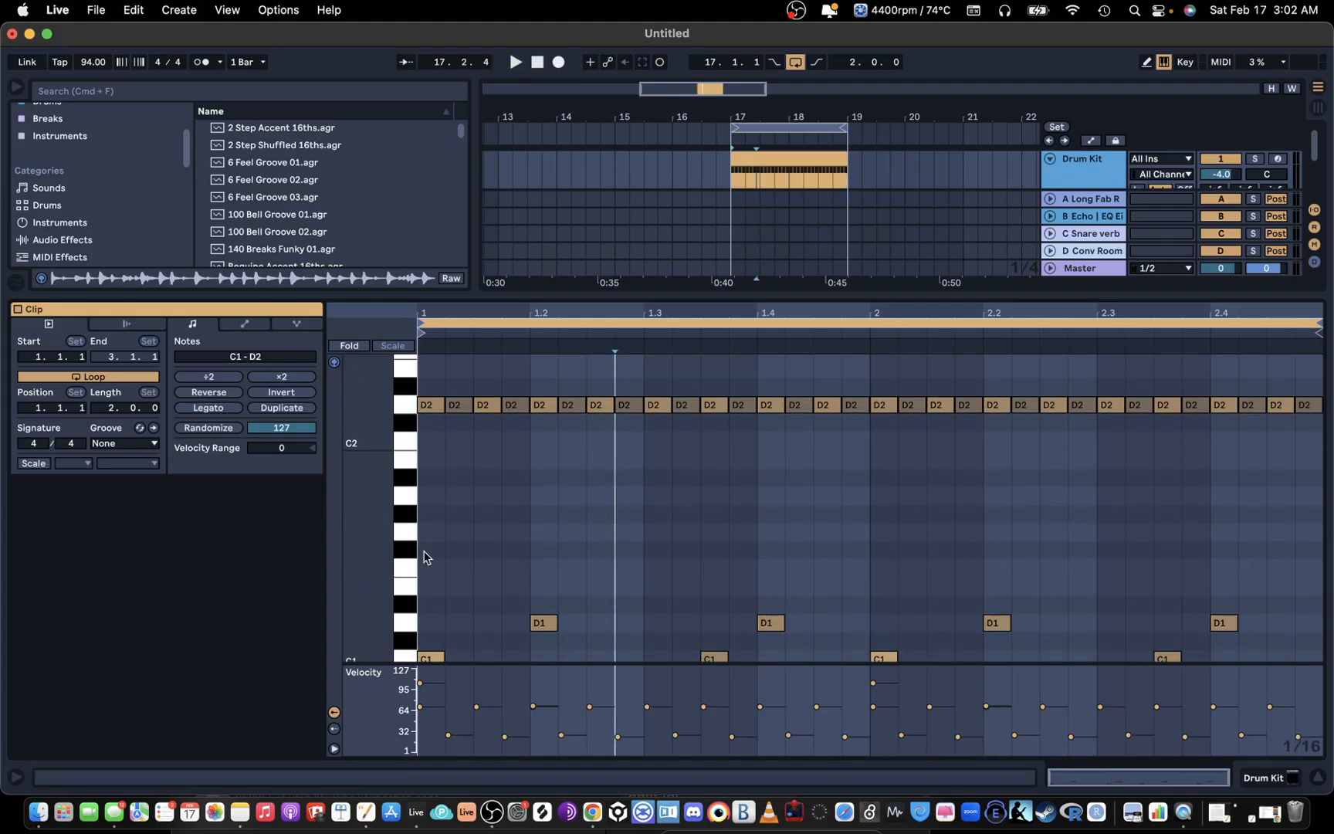
click(610, 409)
mouse_move(602, 406)
mouse_down()
mouse_move(613, 386)
mouse_move(611, 418)
mouse_move(607, 398)
mouse_up()
double_click(629, 486)
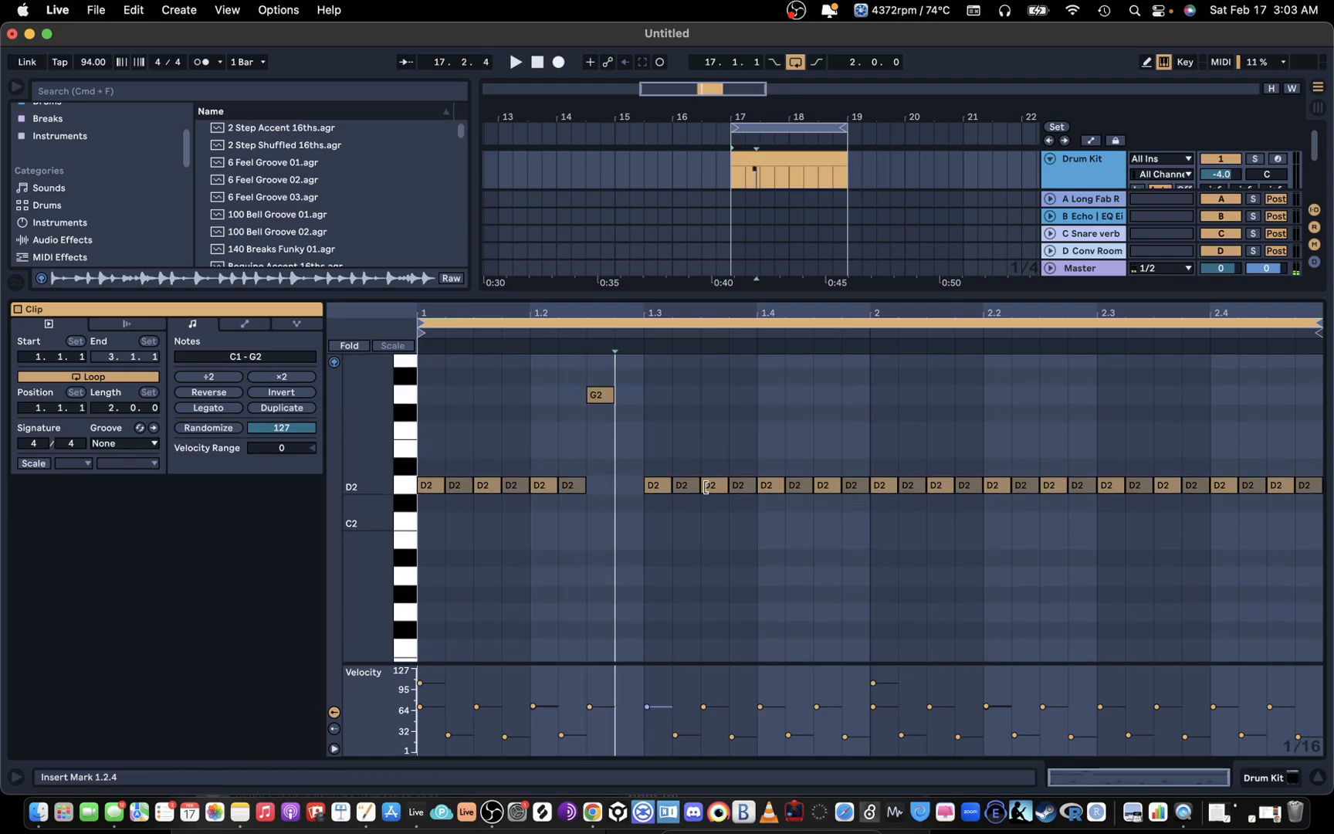
Step: Shrink the velocity lane to show more note rows and play the pattern back
scroll(687, 454, down, 2)
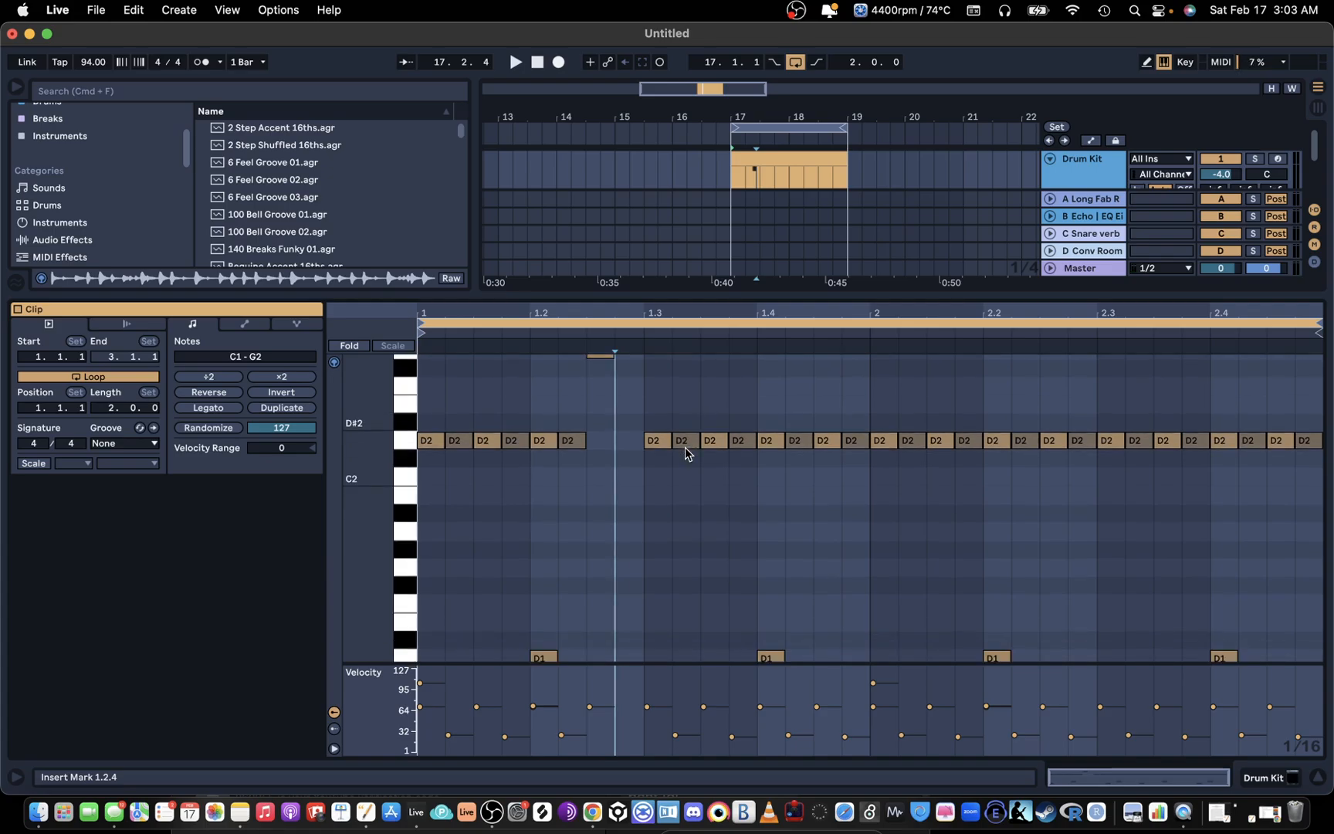
drag(577, 661, 578, 734)
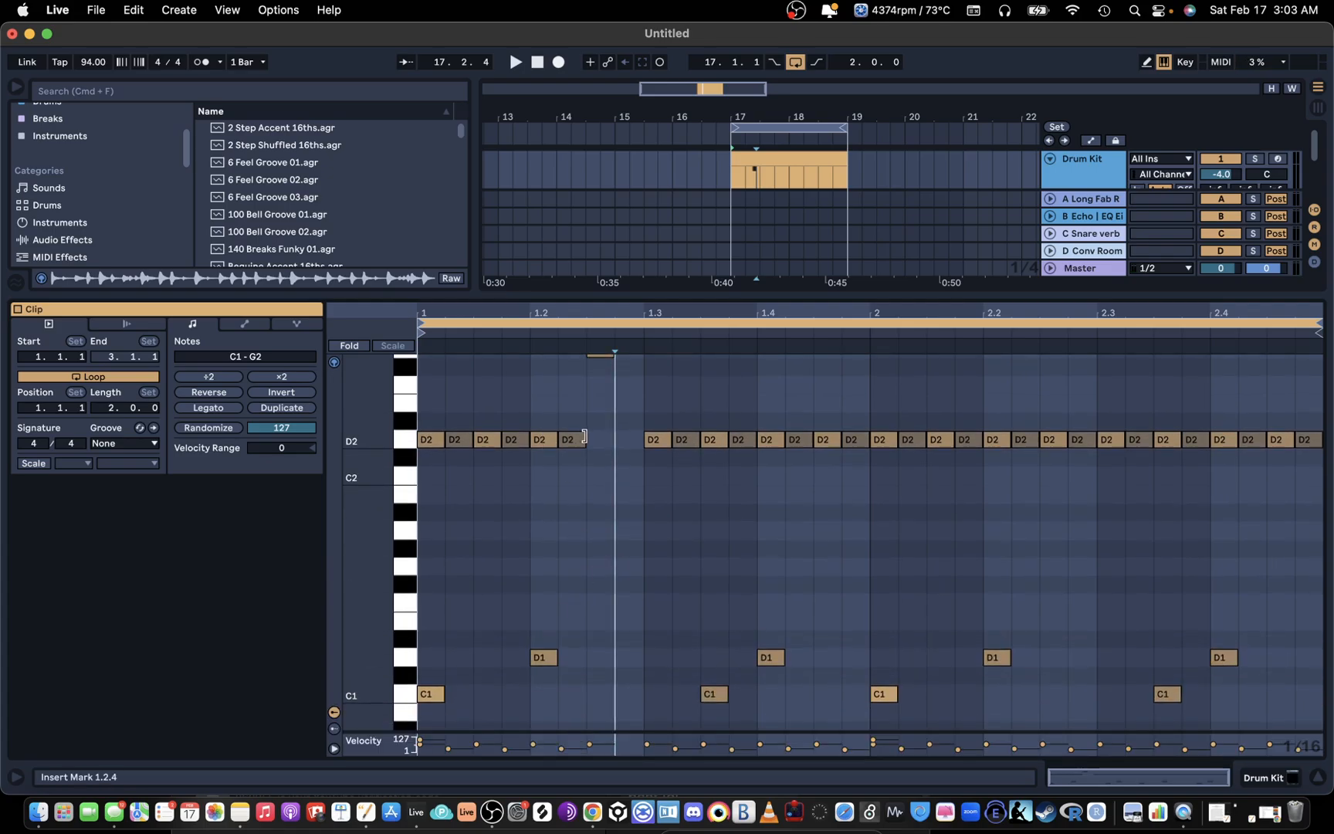
scroll(591, 441, up, 1)
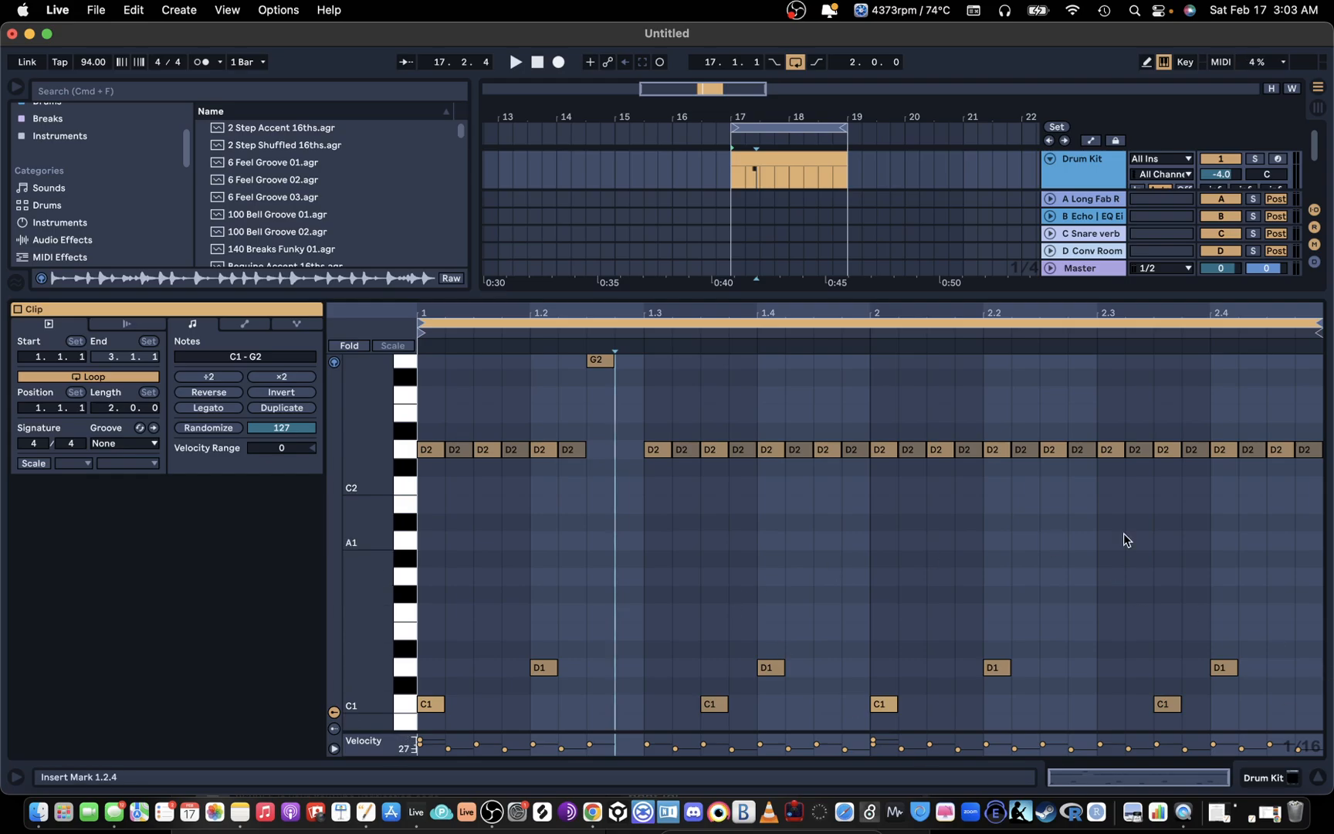
key(space)
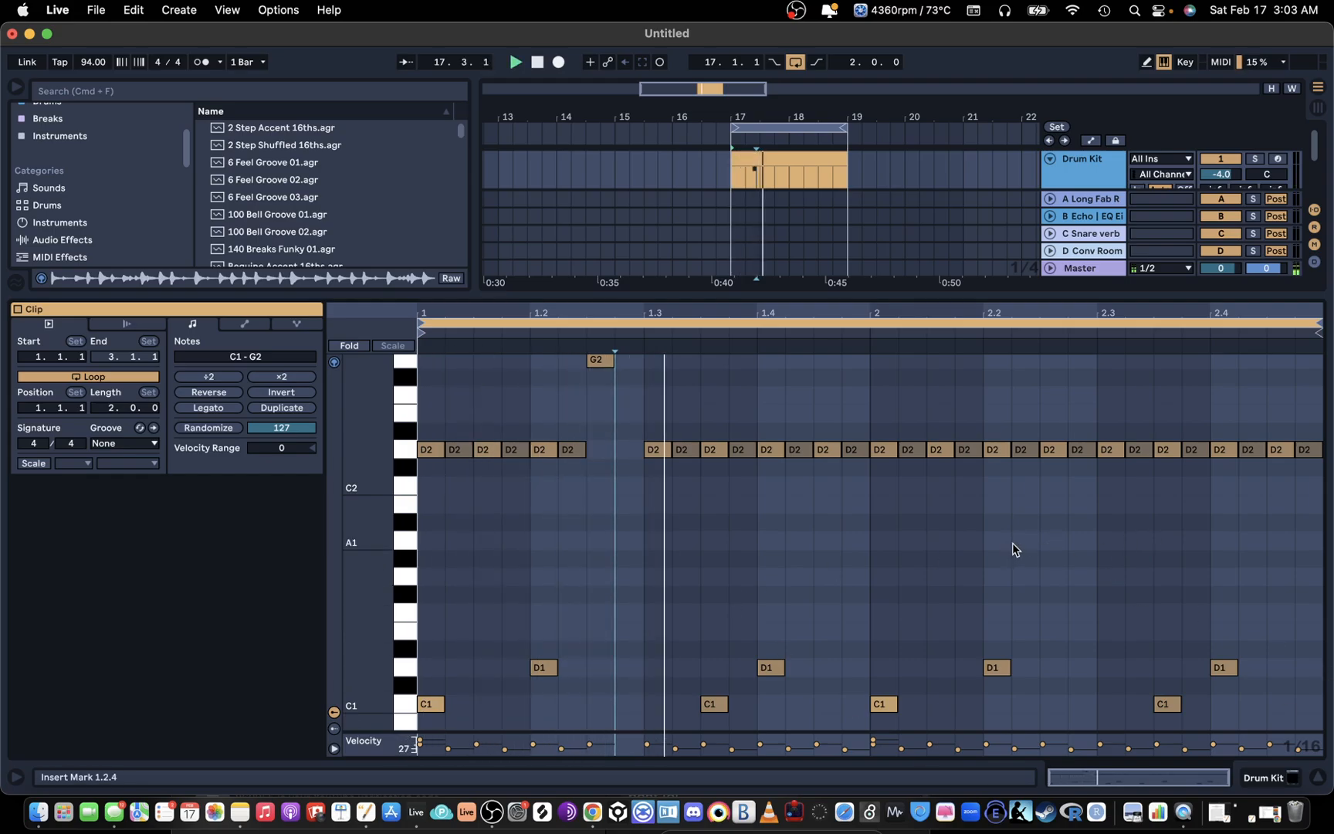
key(space)
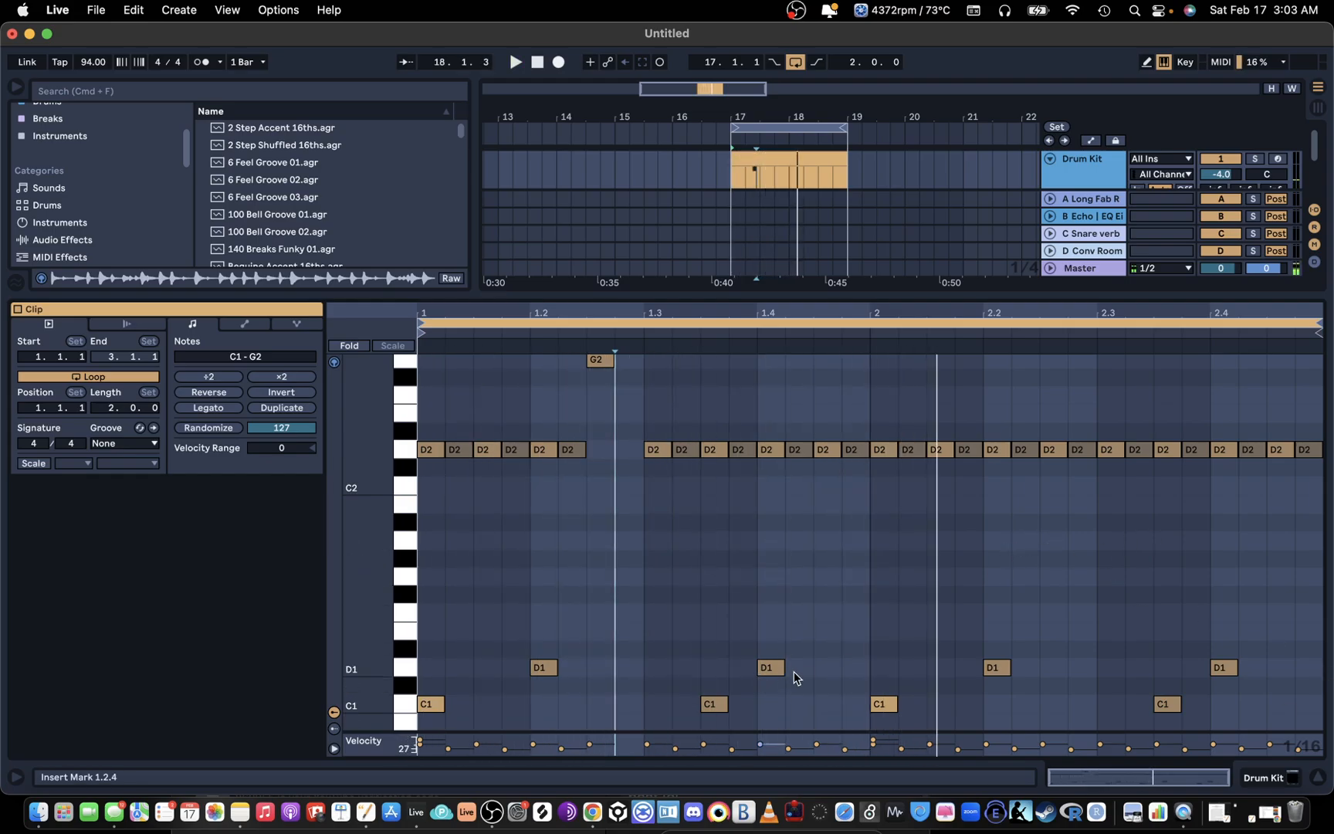
Step: Clear the D2 notes from bar 2 and duplicate bar 1's D2 and G2 notes into it
drag(865, 468, 1326, 356)
key(Delete)
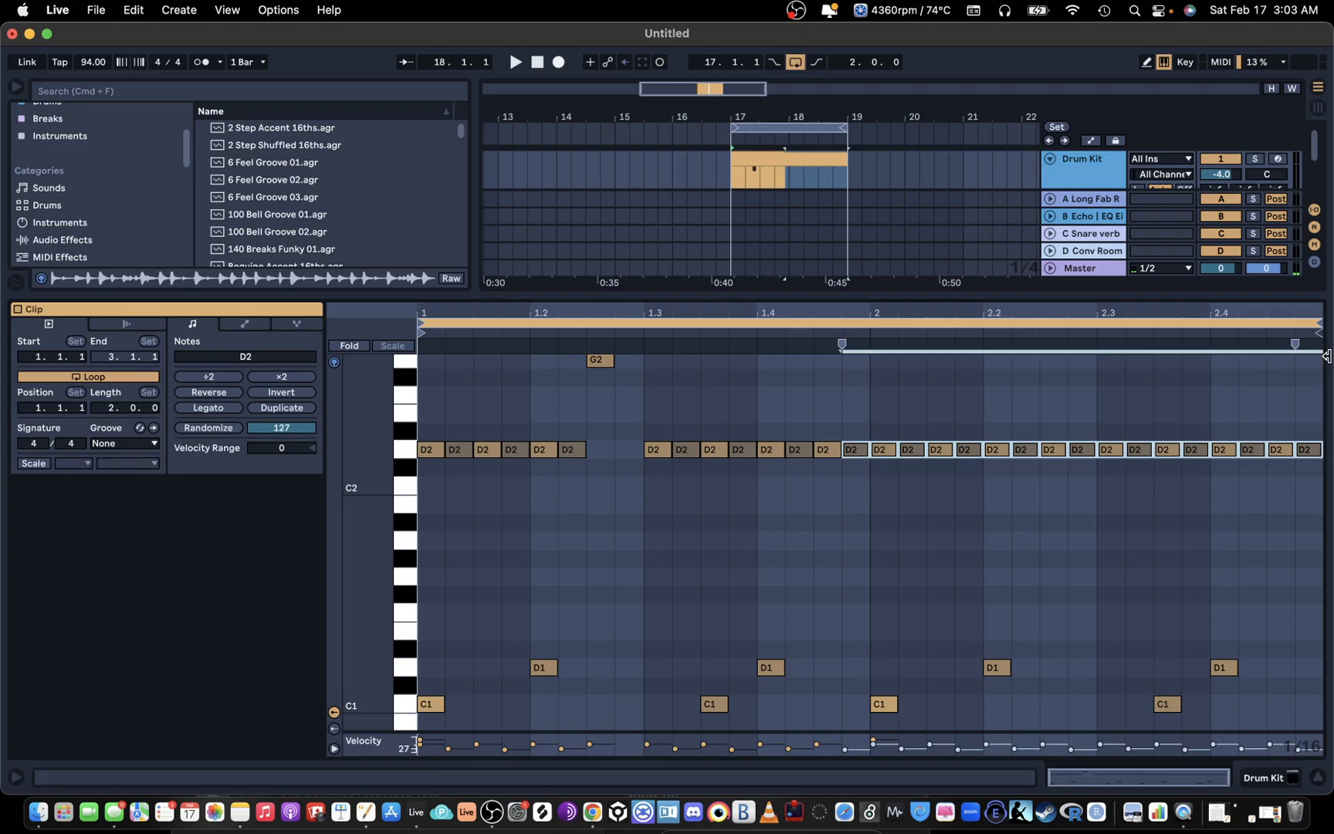
double_click(861, 451)
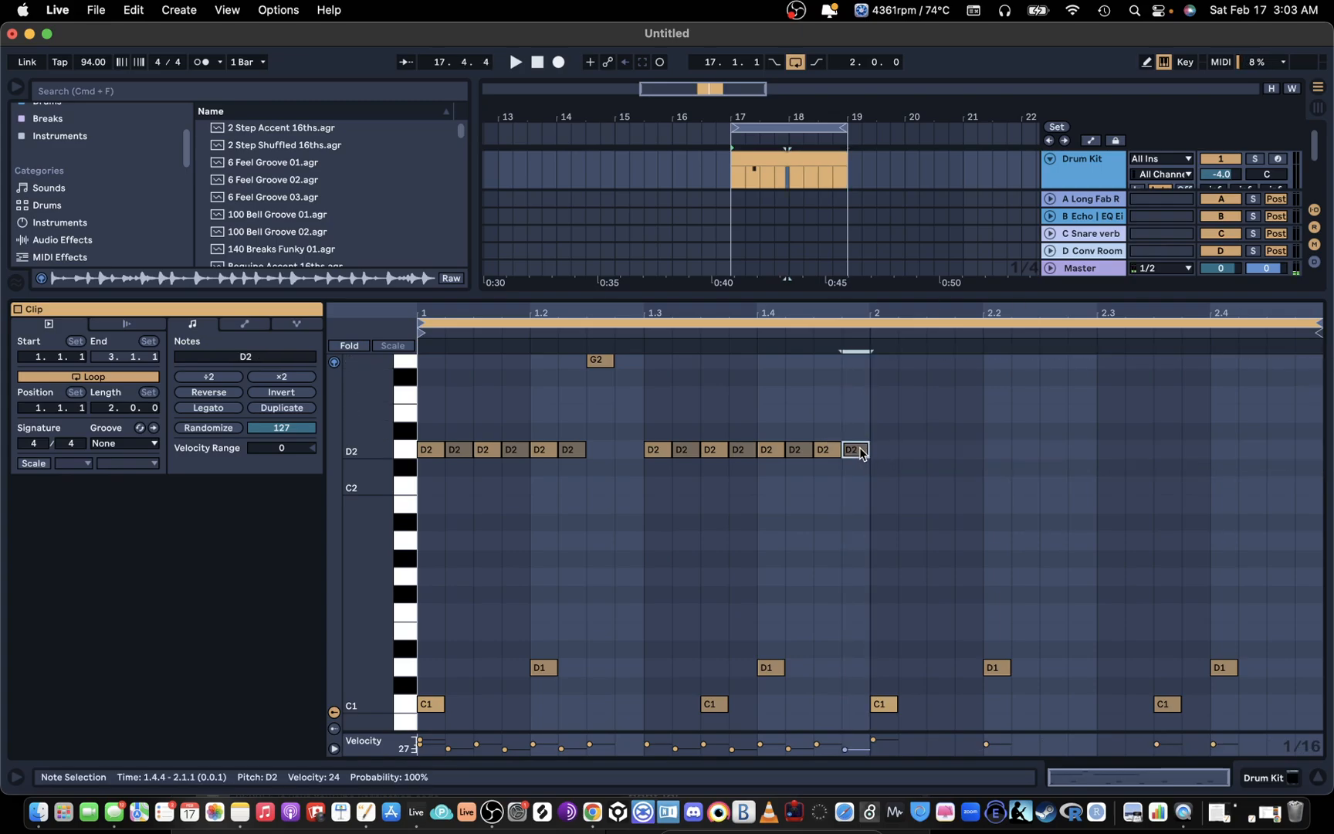
drag(871, 476, 316, 254)
key(cmd+d)
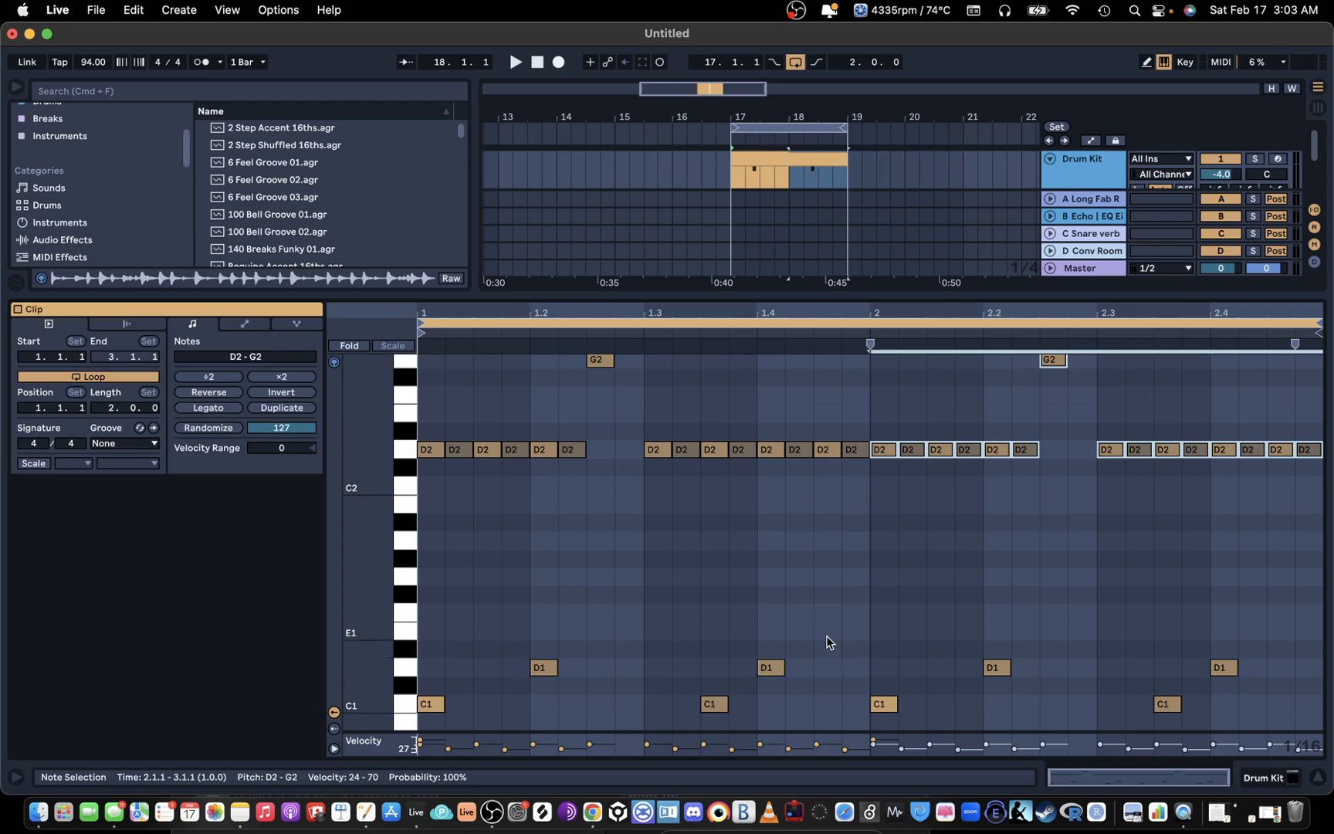
Step: Add a D1 snare note at 1.4.3 with velocity 24 and enlarge the velocity lane
click(822, 671)
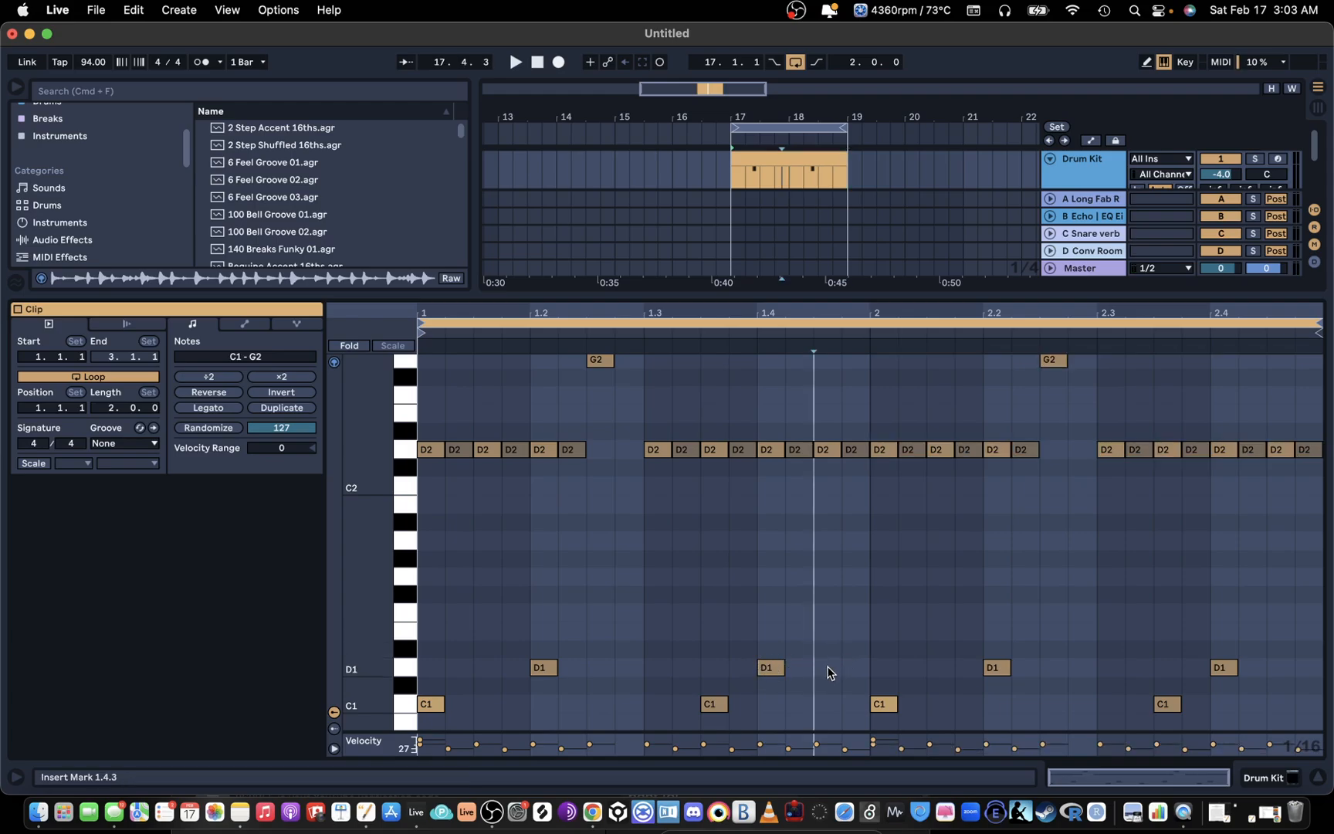
double_click(828, 672)
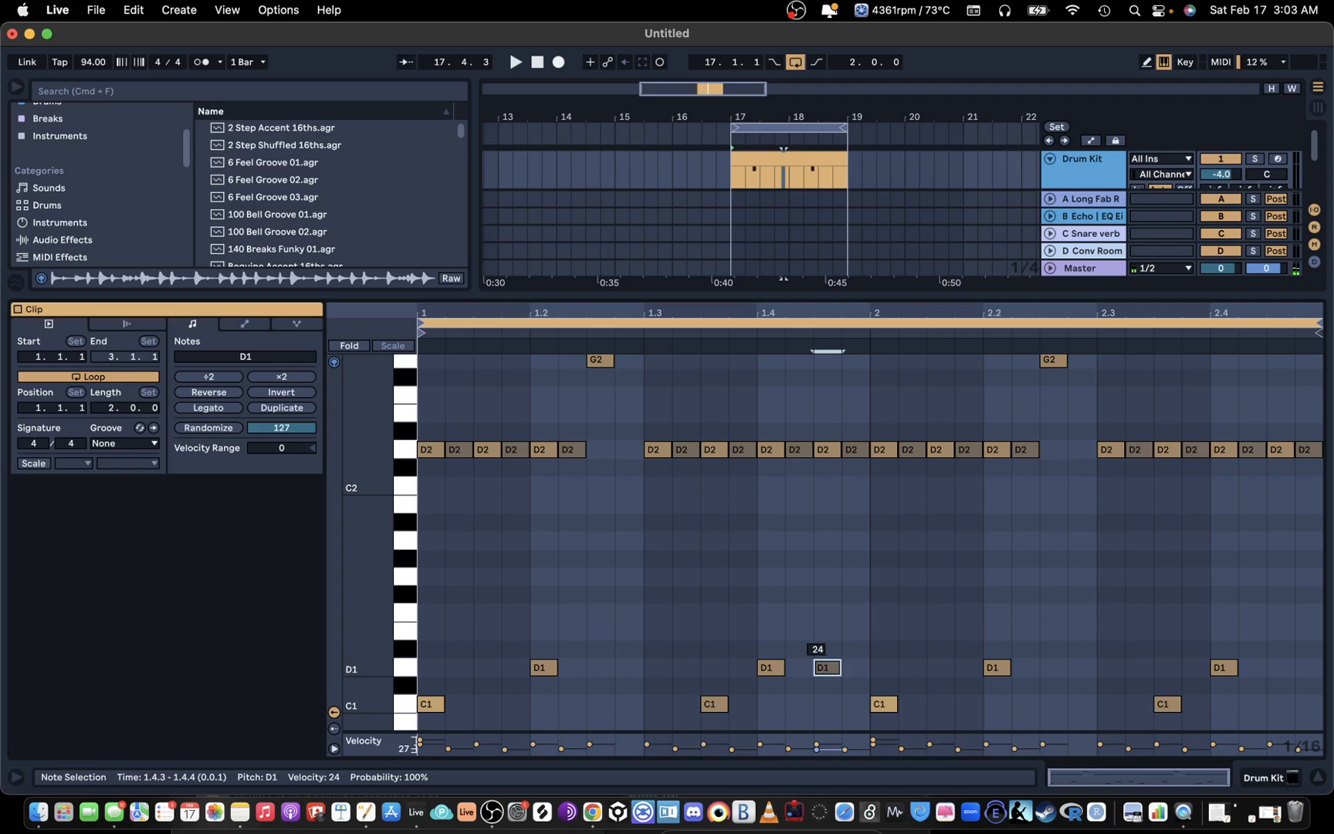
mouse_move(346, 653)
mouse_down()
mouse_move(369, 649)
mouse_move(356, 649)
mouse_up()
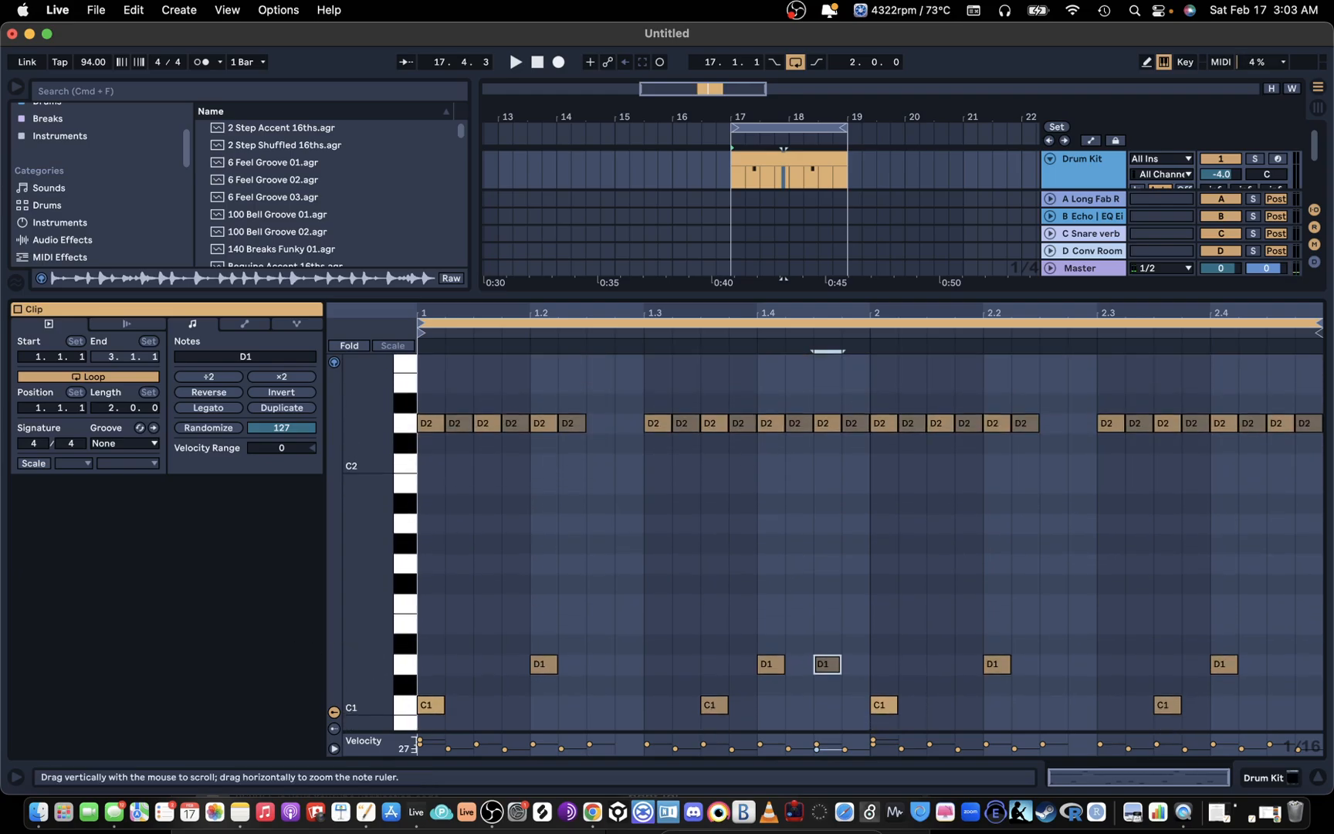
drag(914, 732, 910, 666)
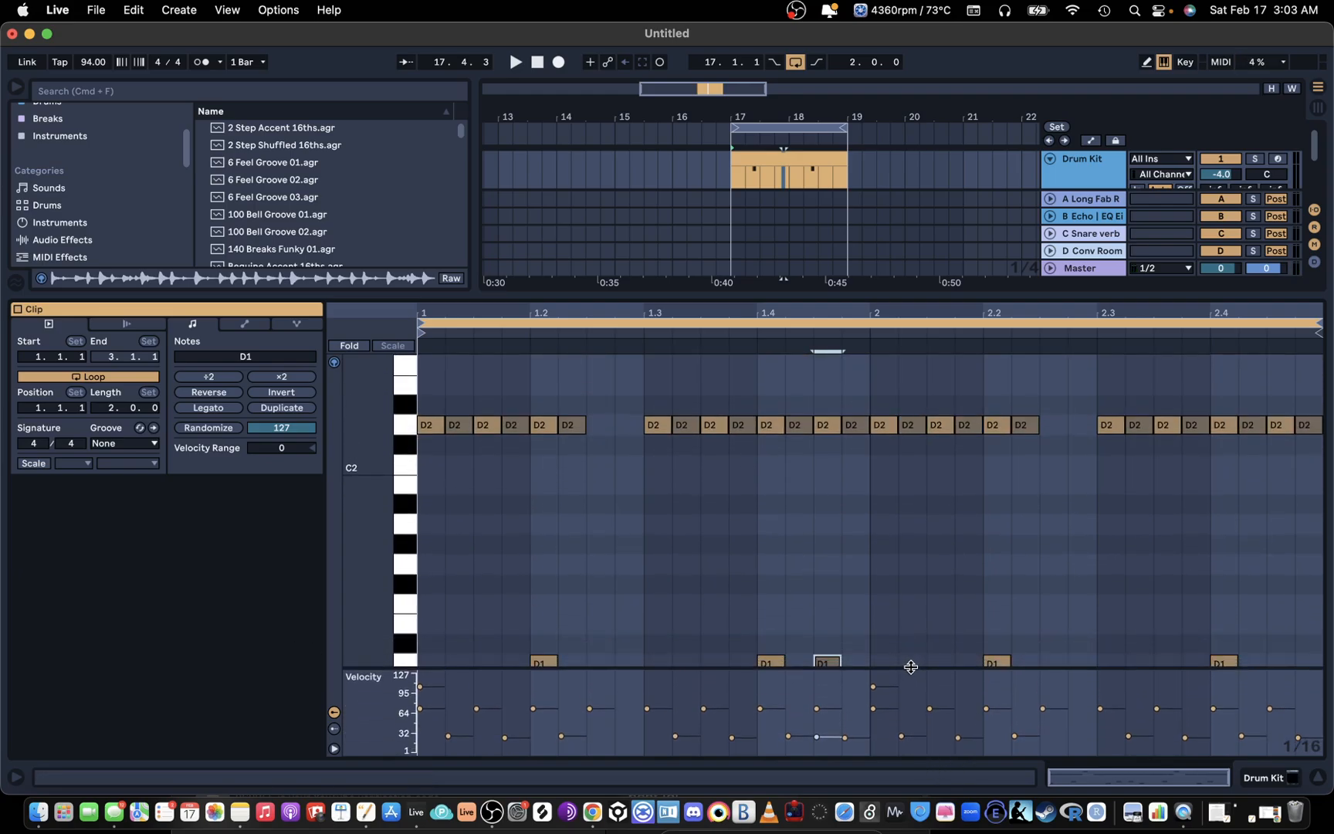
scroll(831, 586, down, 3)
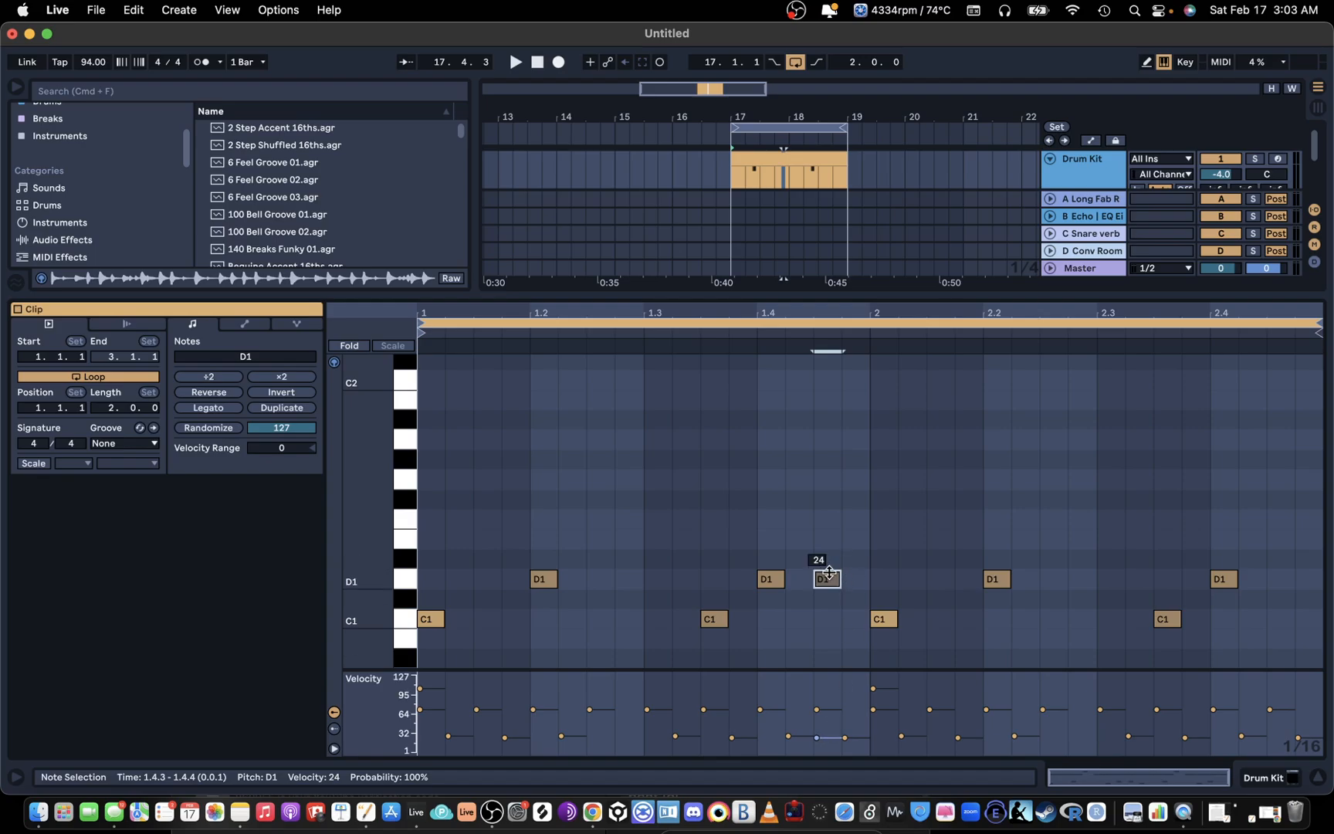
Step: Set the D1 note velocities to 77 at 1.4.1 and 35 at 1.4.3, and play the loop
drag(826, 579, 764, 579)
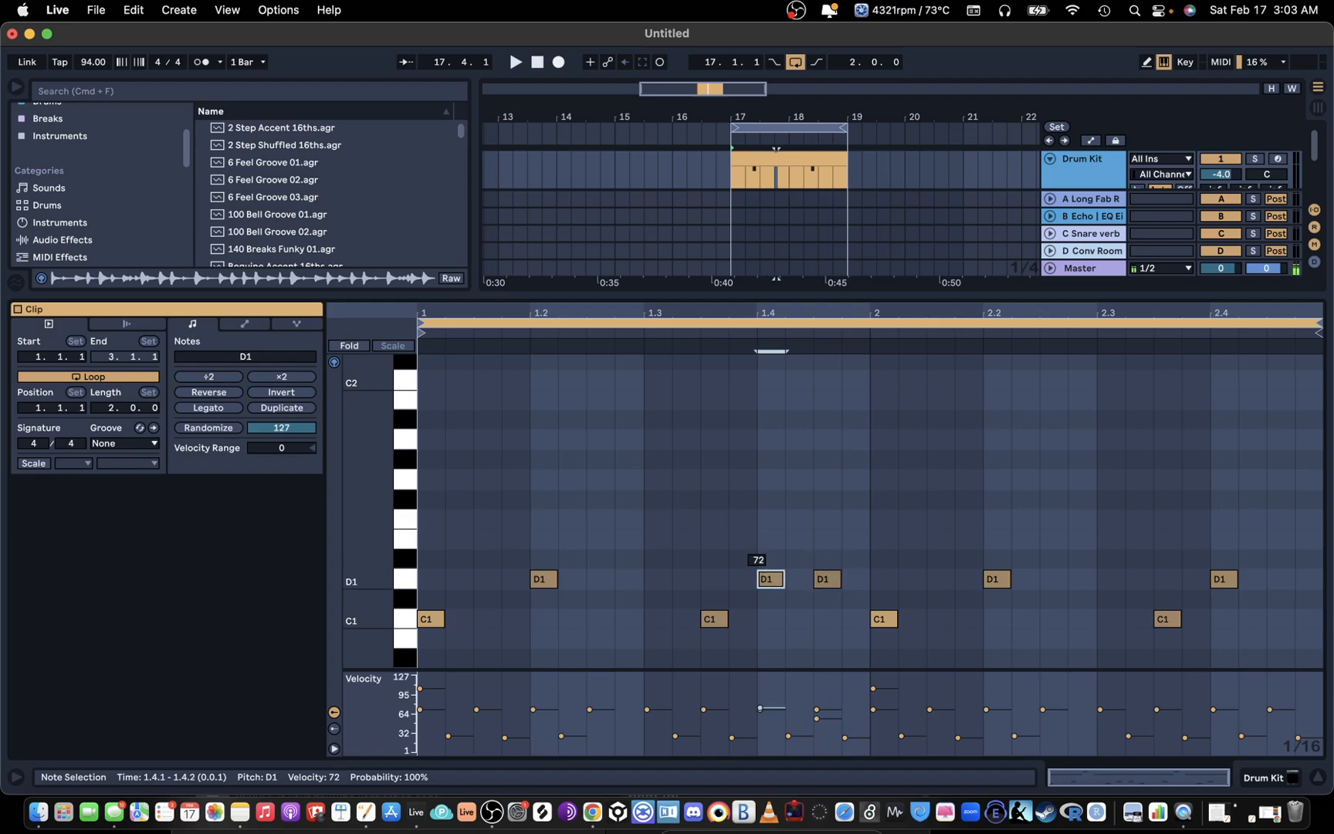
click(837, 577)
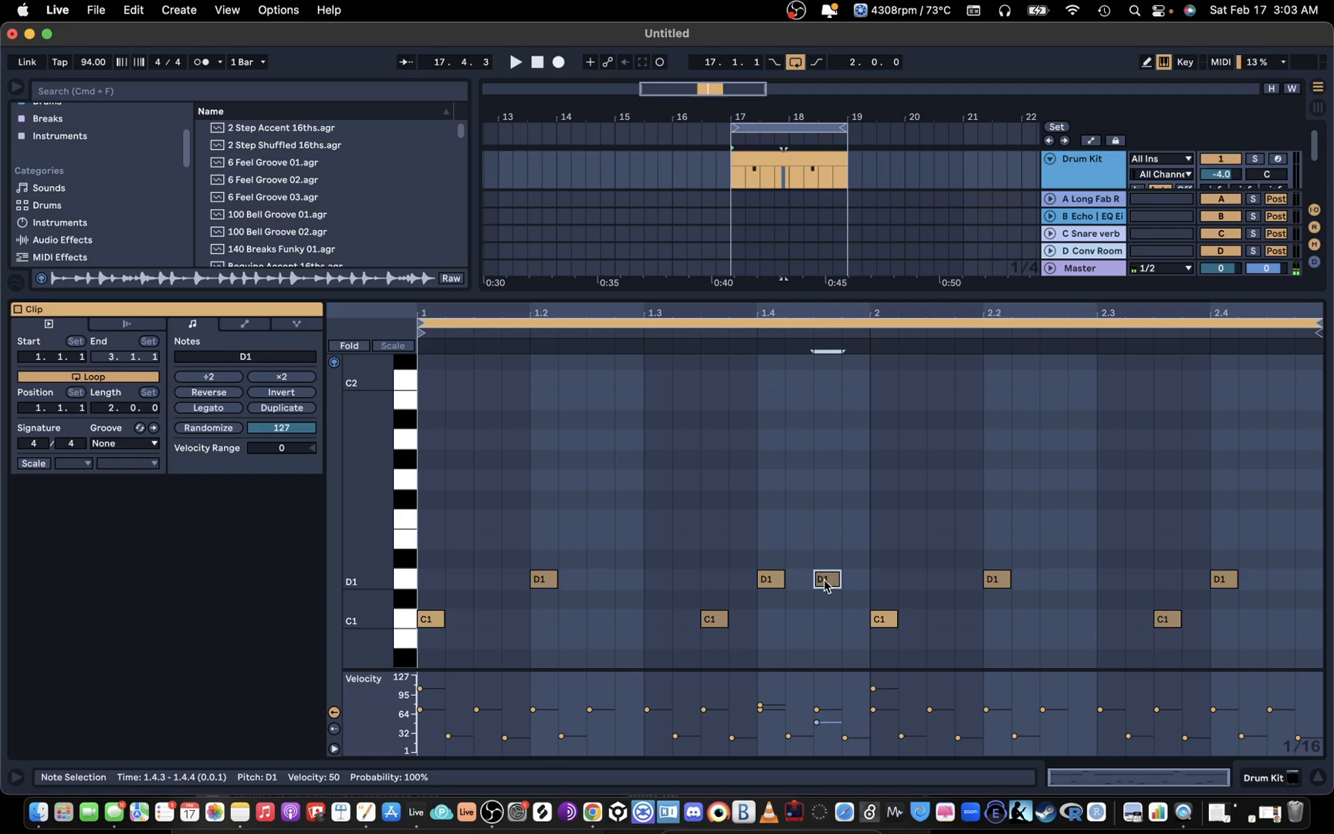
click(769, 580)
click(540, 580)
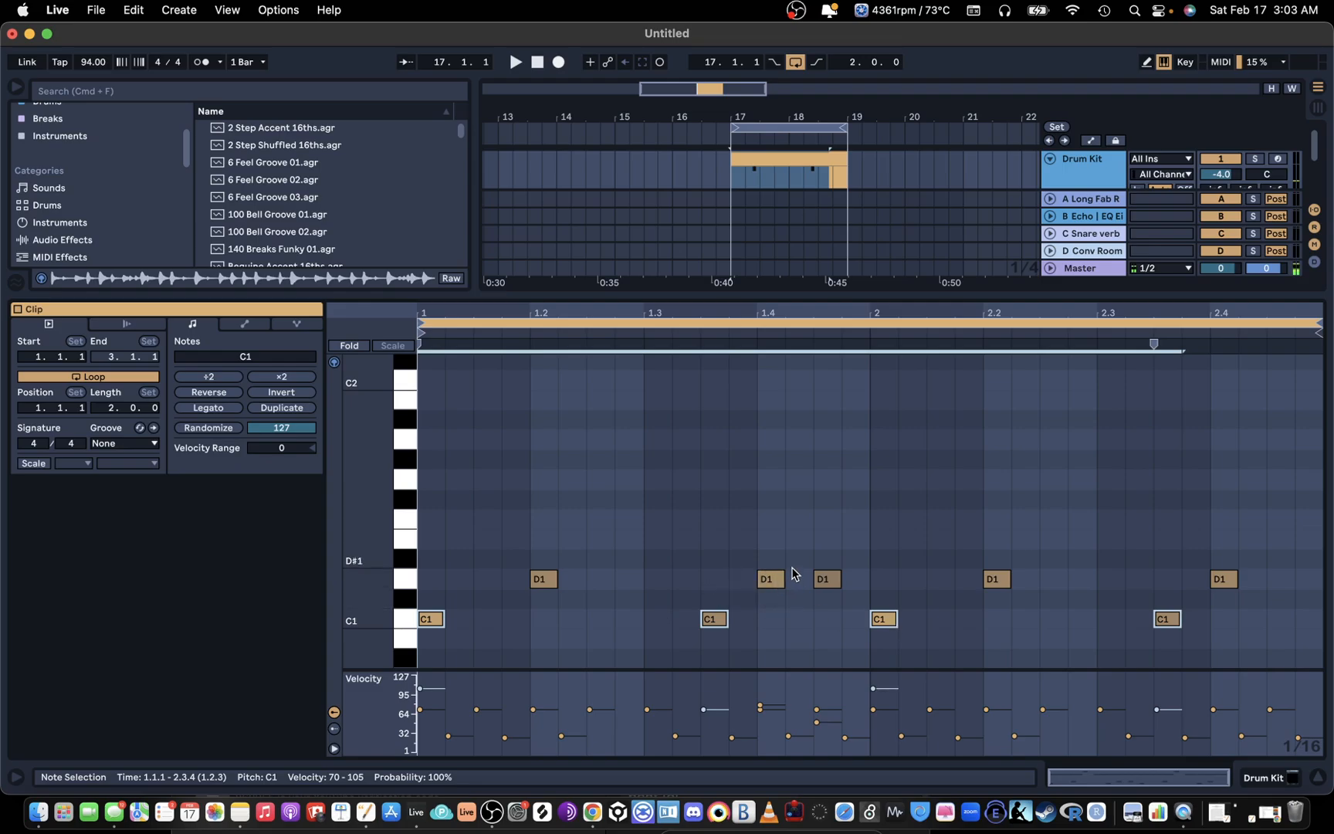
click(769, 580)
click(829, 580)
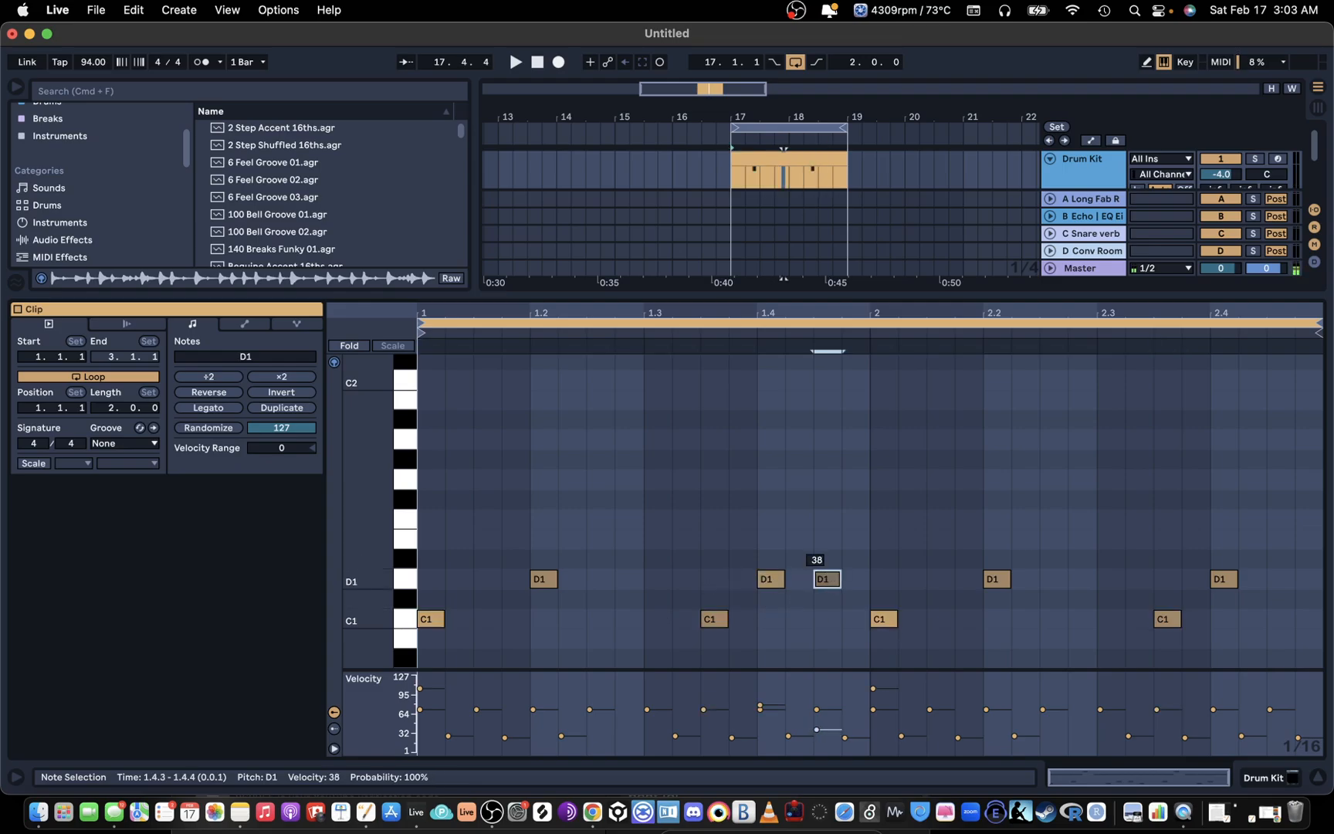
mouse_move(828, 579)
mouse_down()
mouse_move(828, 522)
mouse_move(828, 566)
mouse_up()
key(space)
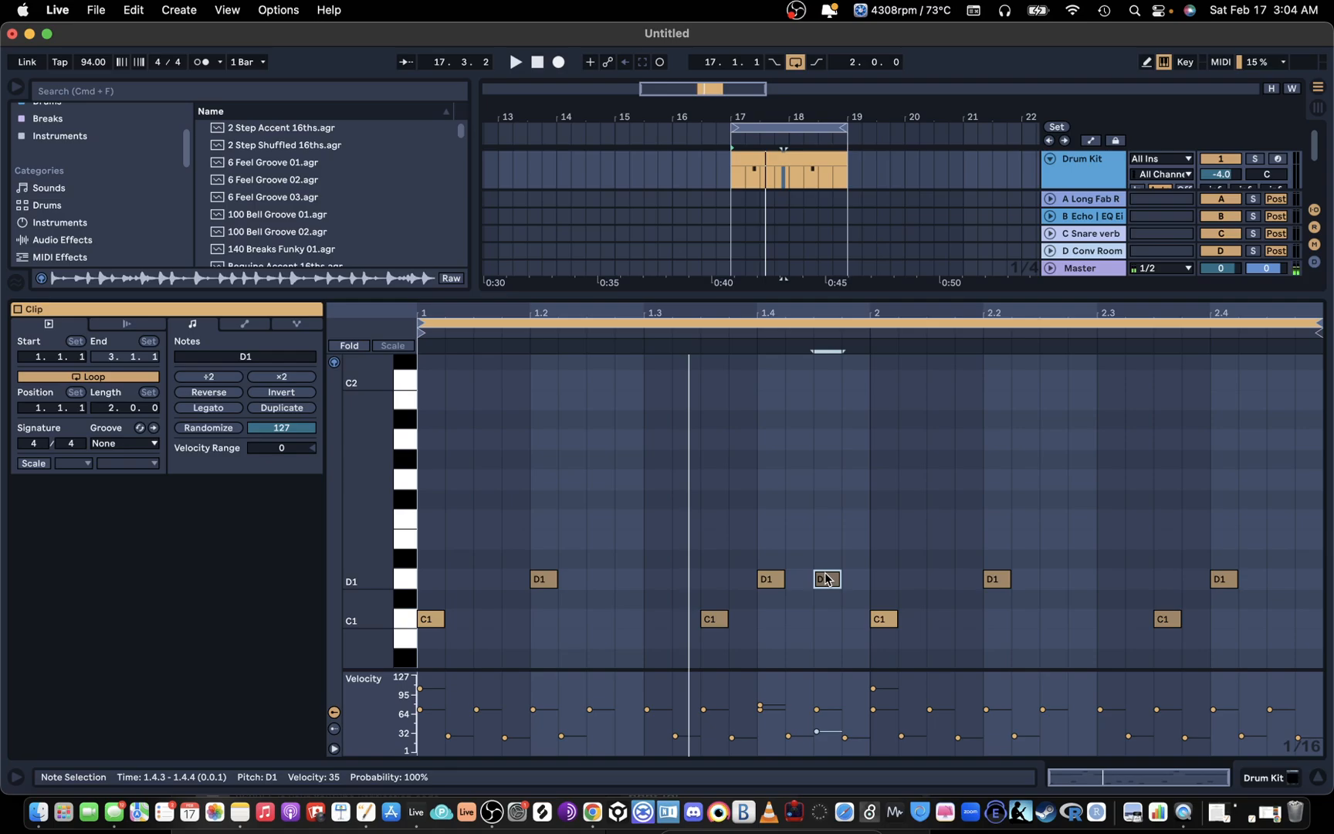
Step: Copy the quiet D1 note to 1.2.3 and 1.3.2, and add a D1 note at 1.4.4 with velocity 57
alt+drag(827, 579, 599, 580)
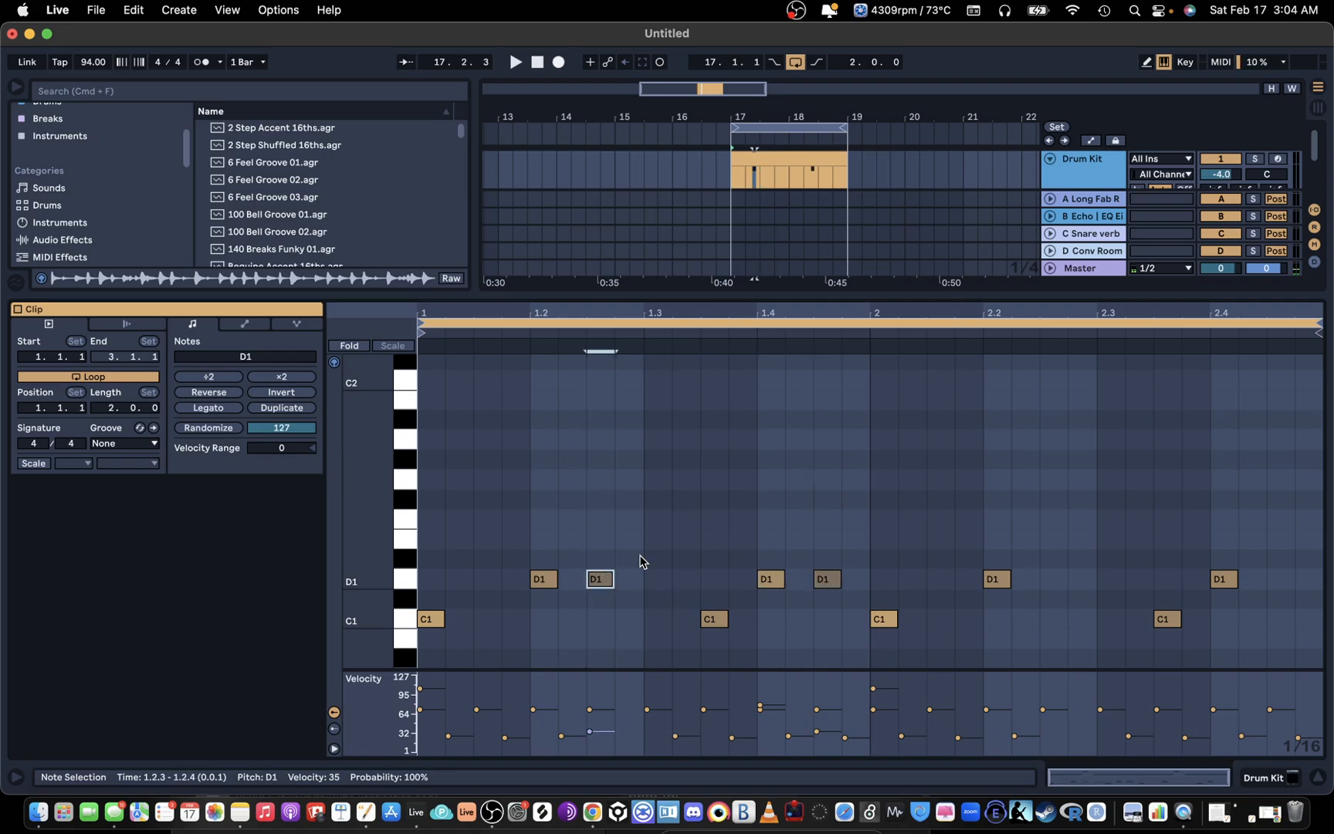
right_click(911, 400)
click(882, 572)
alt+drag(599, 580, 686, 580)
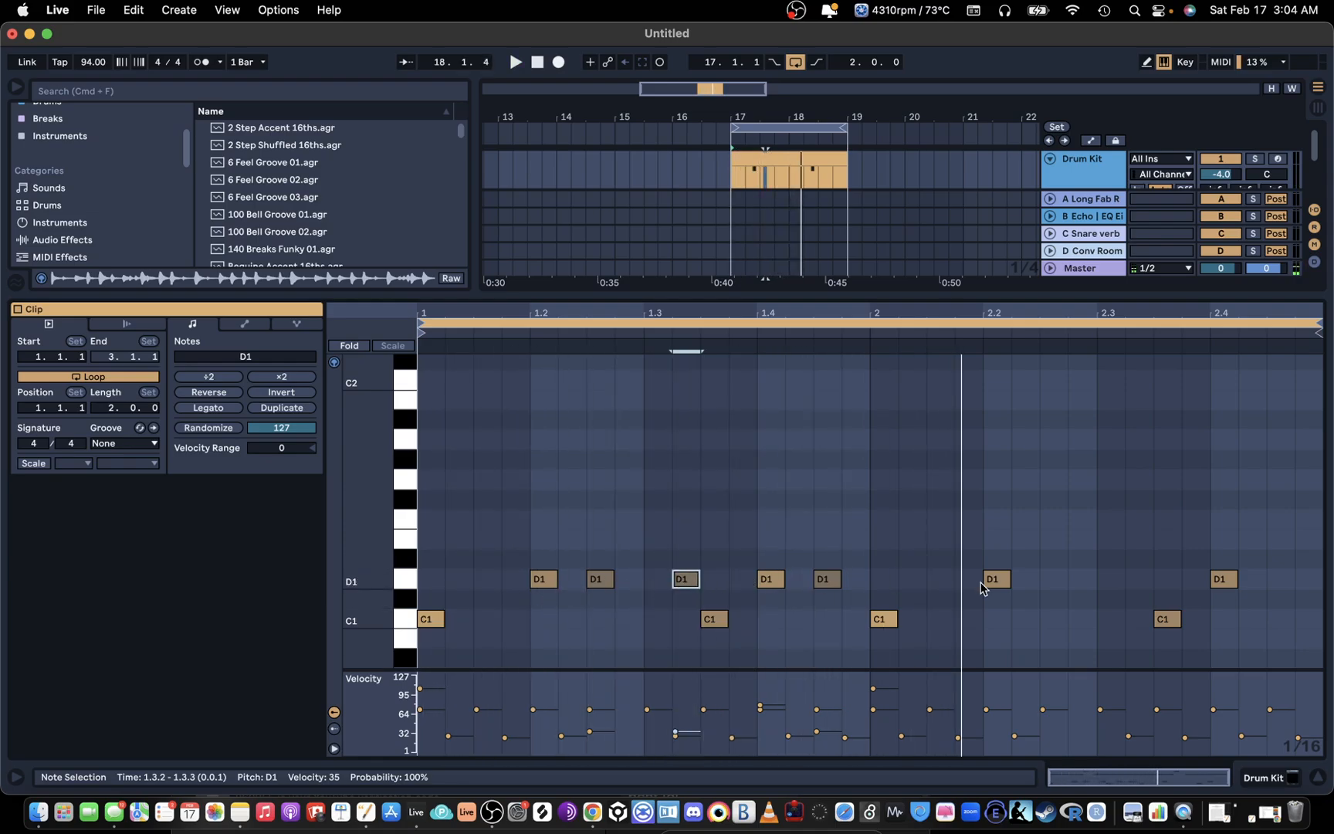
double_click(855, 578)
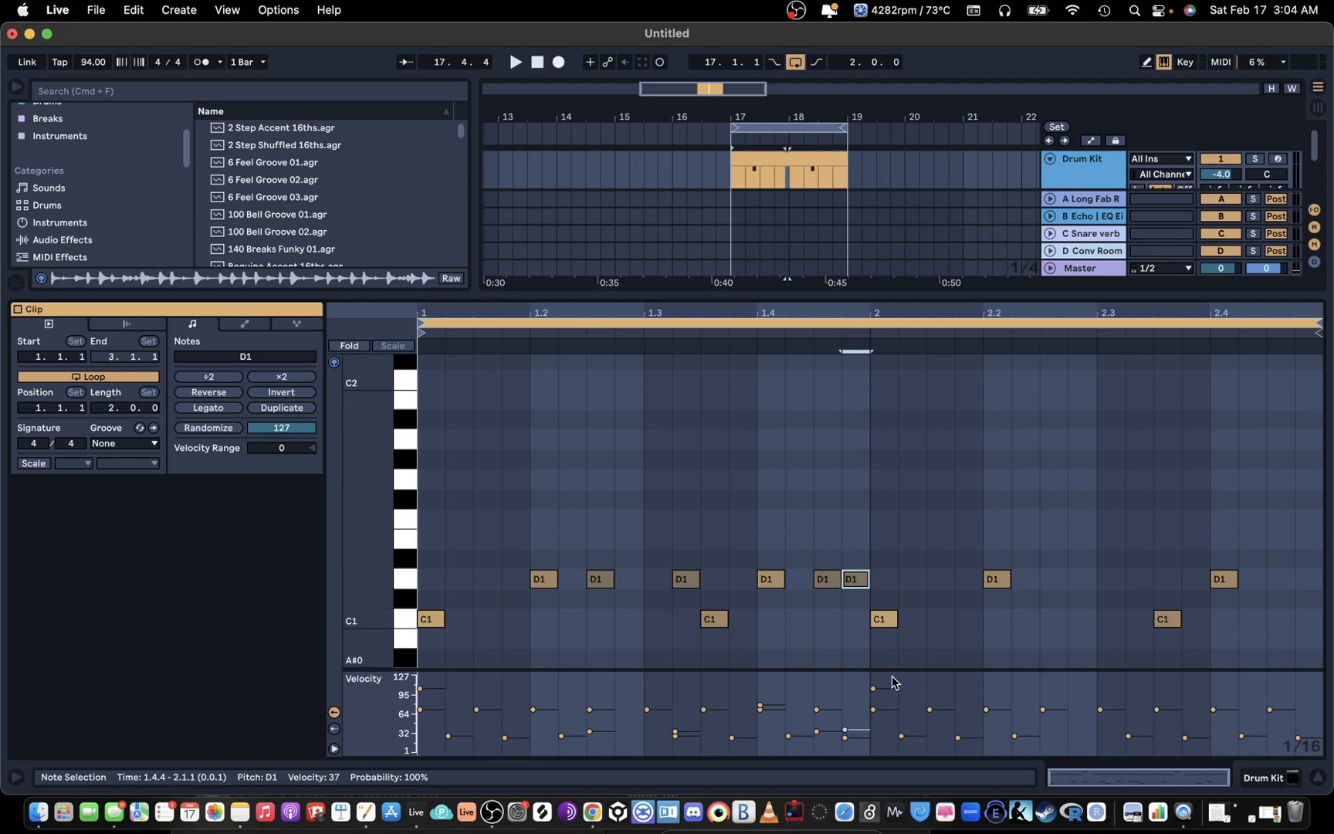
drag(845, 730, 845, 717)
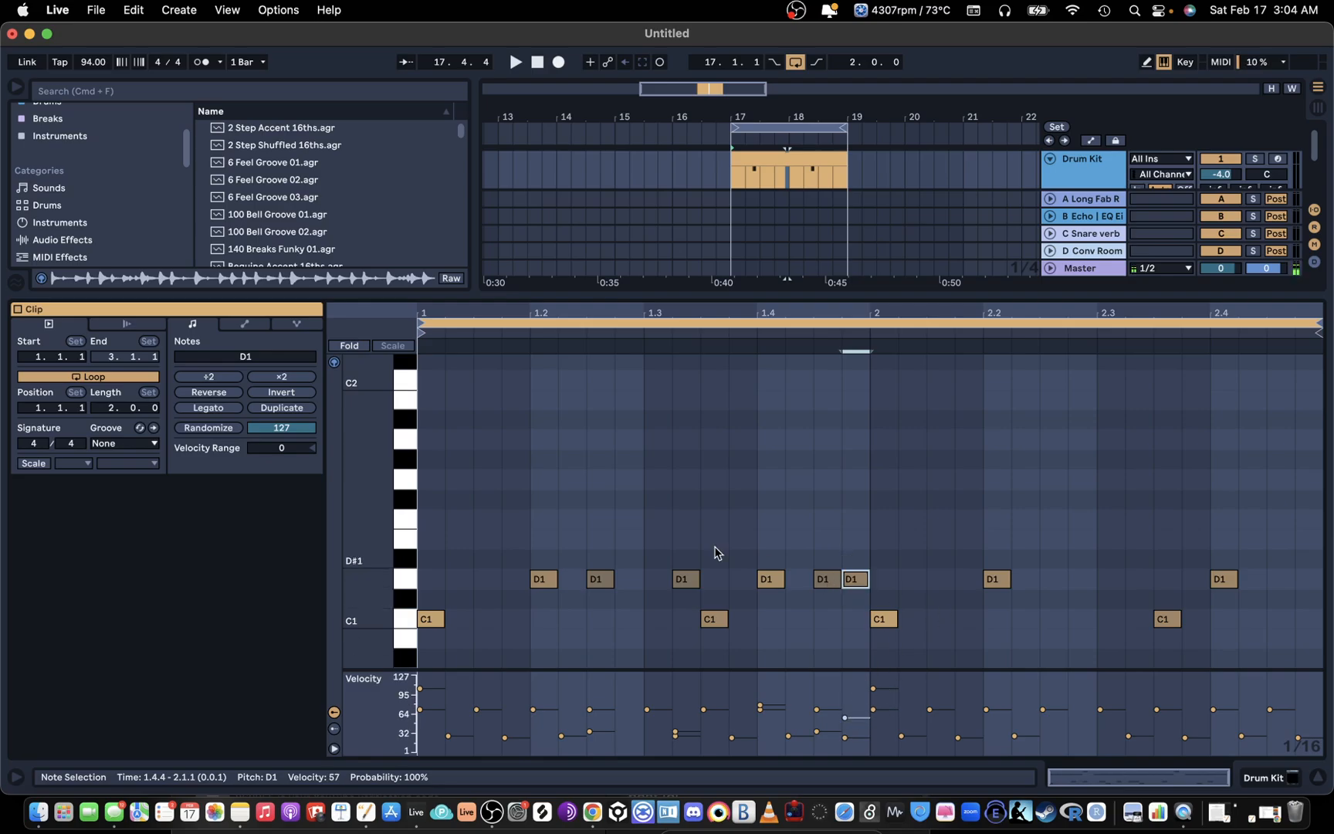
Step: Move the D1 notes at 1.4.4 to E1, 1.4.3 to D#1 and 1.2.3 to F1, and play the result
drag(859, 579, 830, 564)
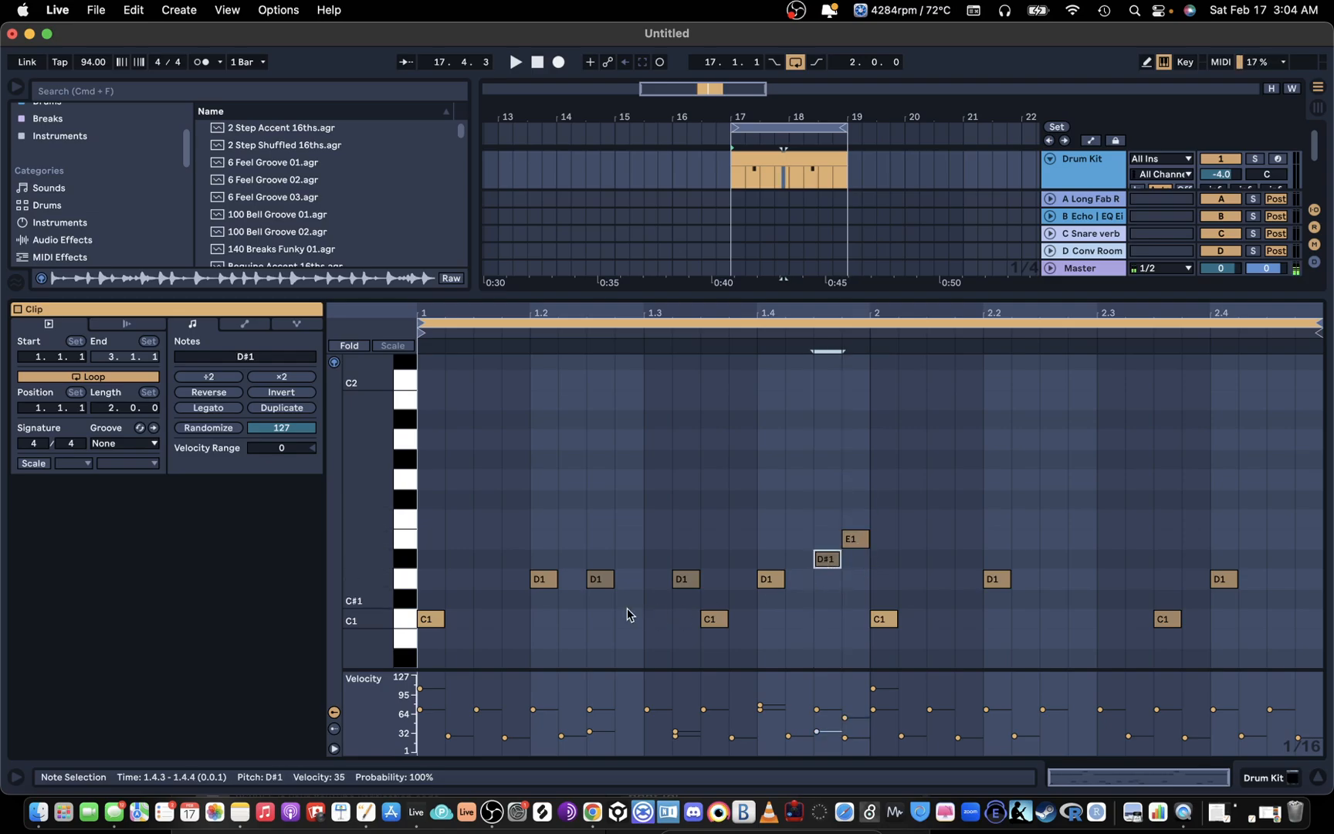
drag(602, 580, 600, 519)
key(space)
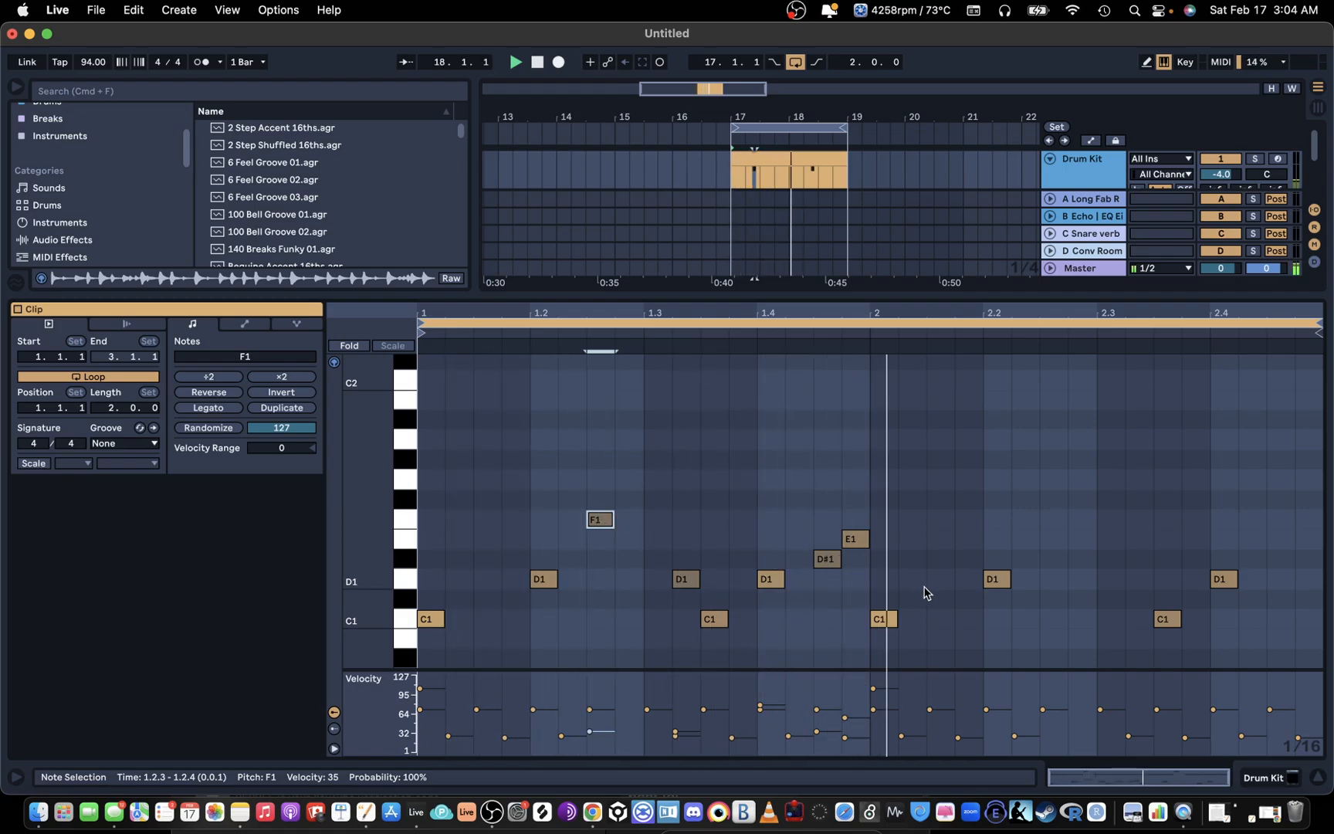
Step: Duplicate bar 1's snare notes from D1 to F1 into bar 2 while the loop plays, and stop playback
drag(872, 595, 418, 427)
key(cmd+d)
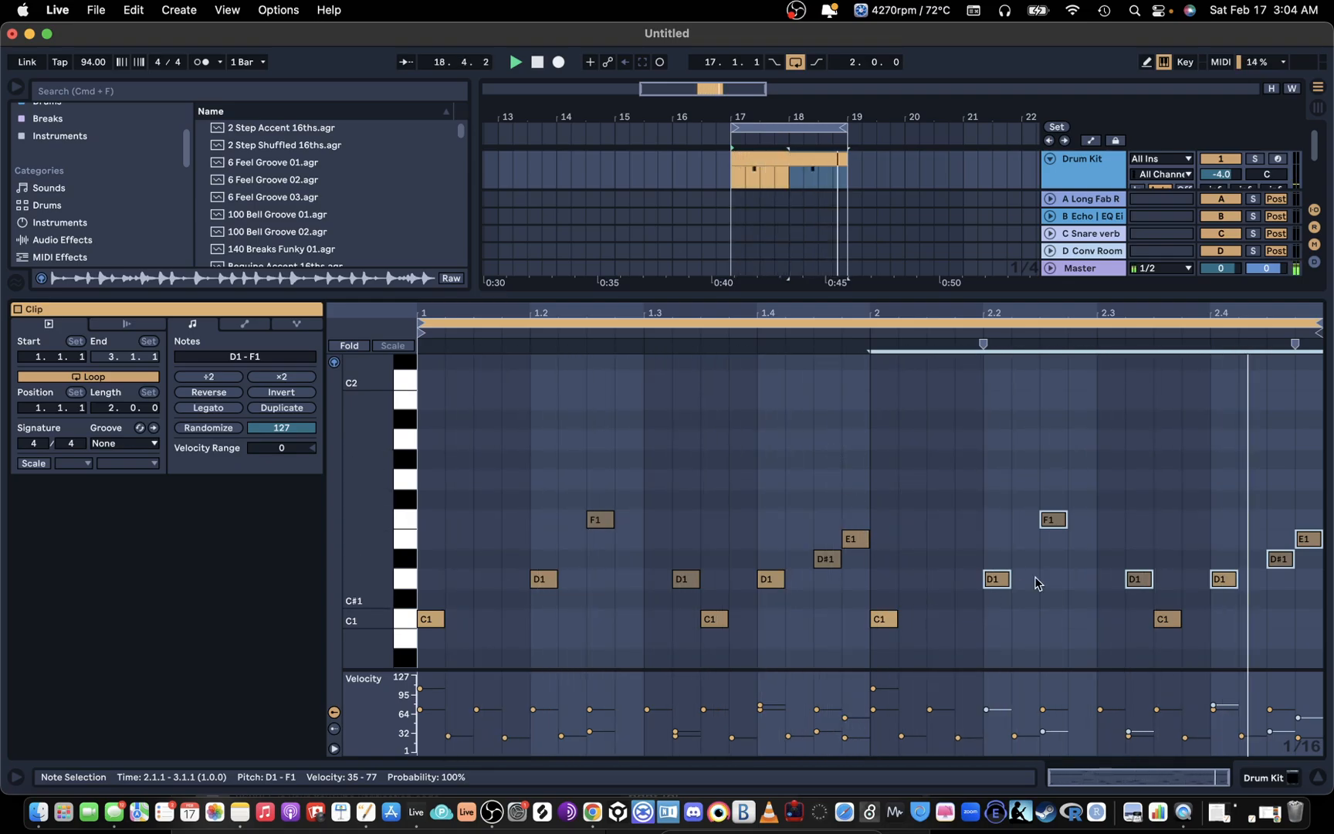
key(space)
Step: Add a D#1 note at 2.2.4 and copy the kick note from 2.1.1 to 2.1.3
double_click(1087, 522)
drag(1087, 522, 1089, 562)
drag(888, 621, 940, 621)
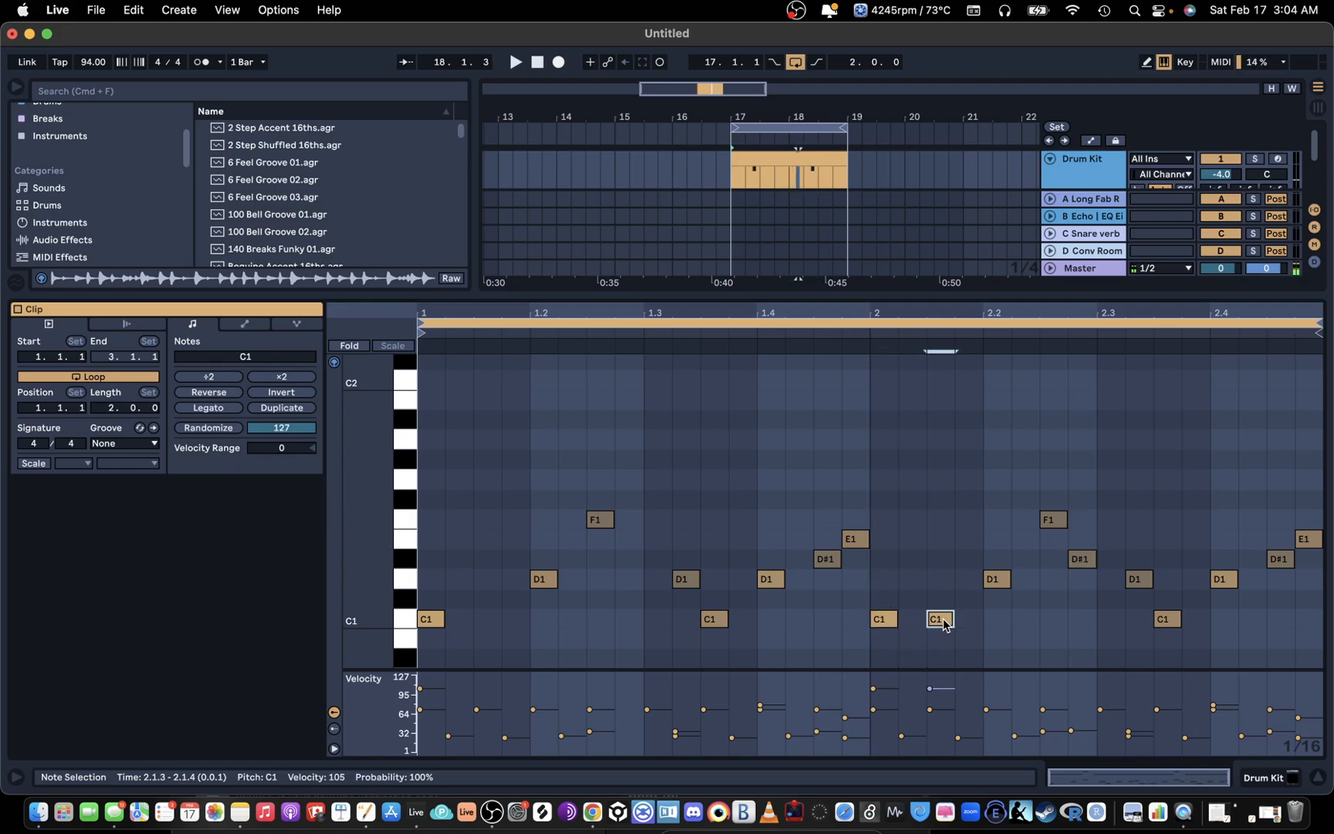
Step: Play back the two-bar groove, check its D2 and lower notes, and show the Drum Kit track's devices
click(859, 333)
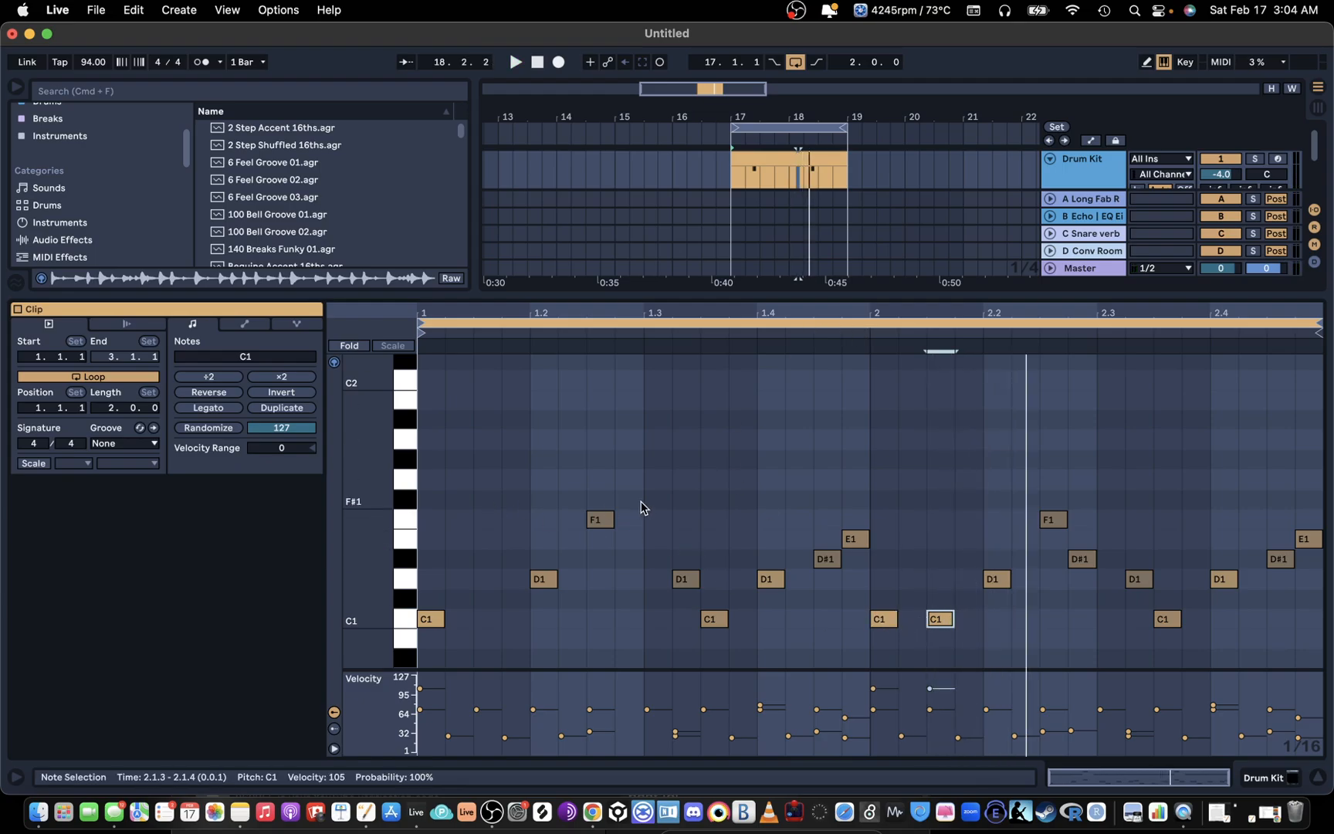
key(space)
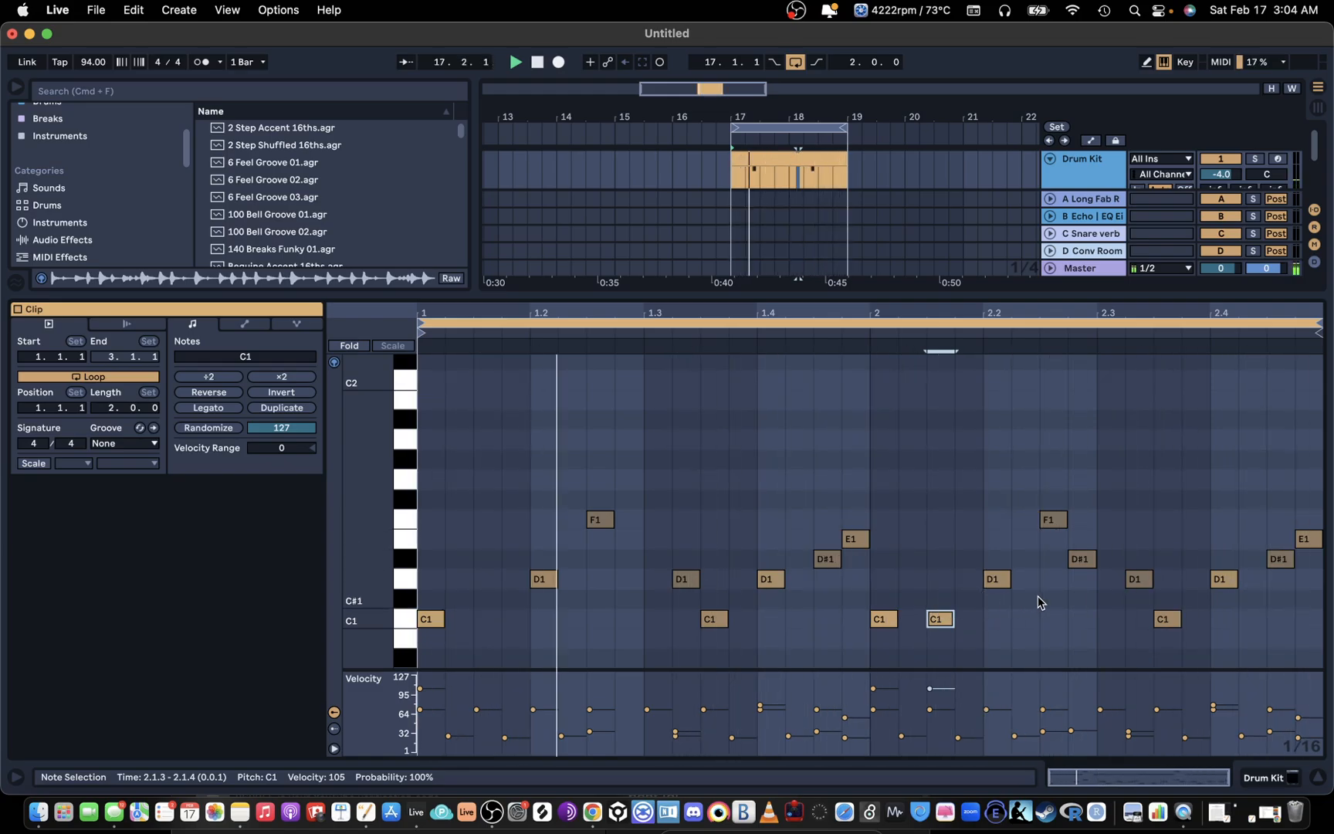
scroll(1042, 594, up, 5)
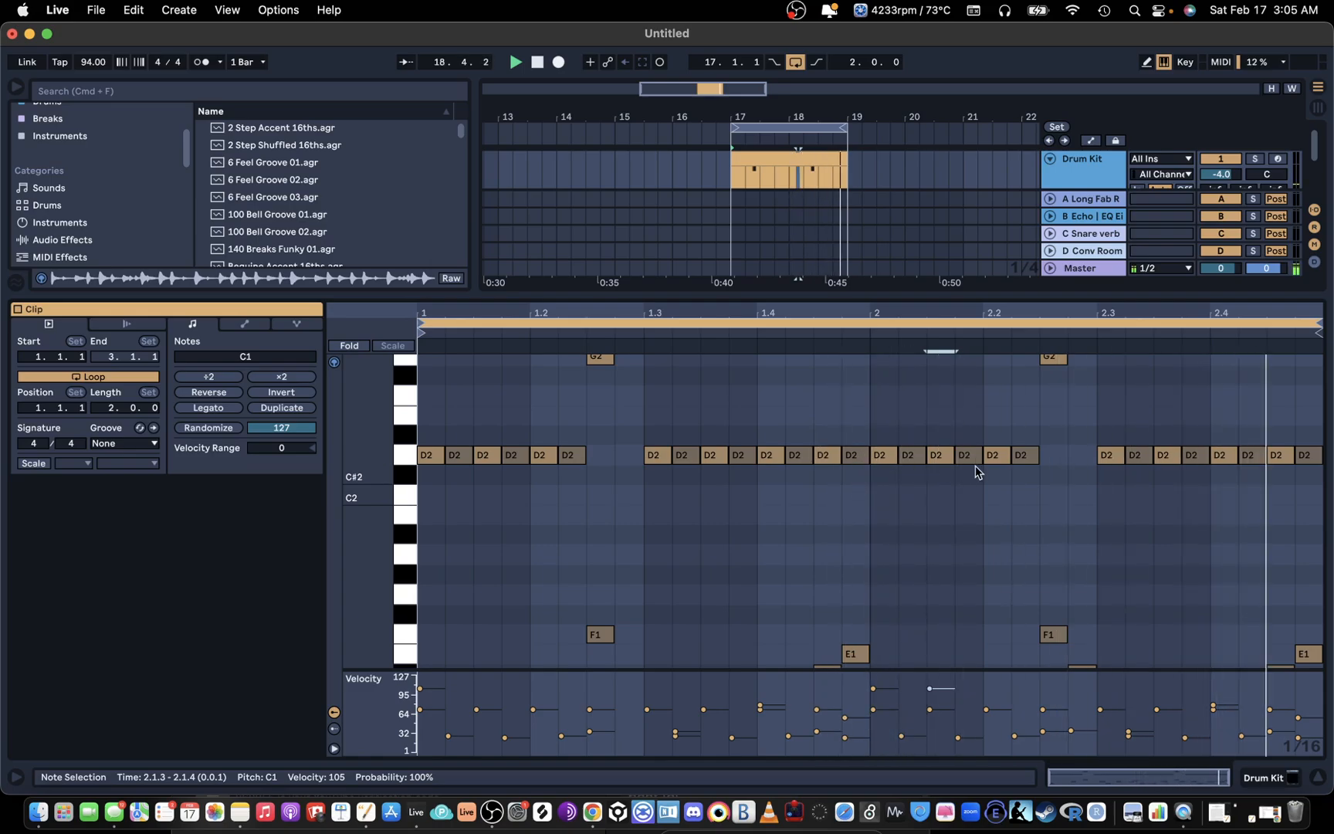
key(space)
scroll(677, 571, down, 4)
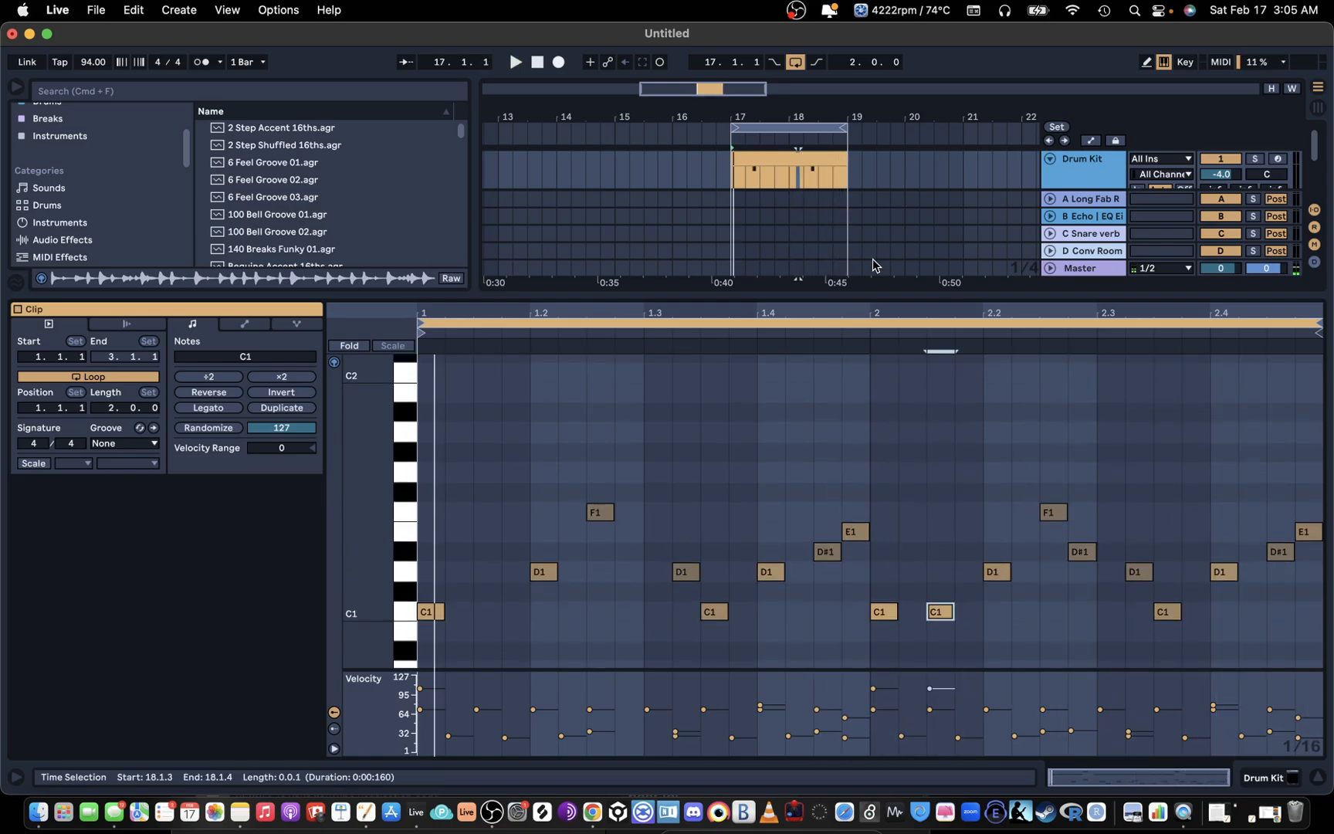
click(1088, 159)
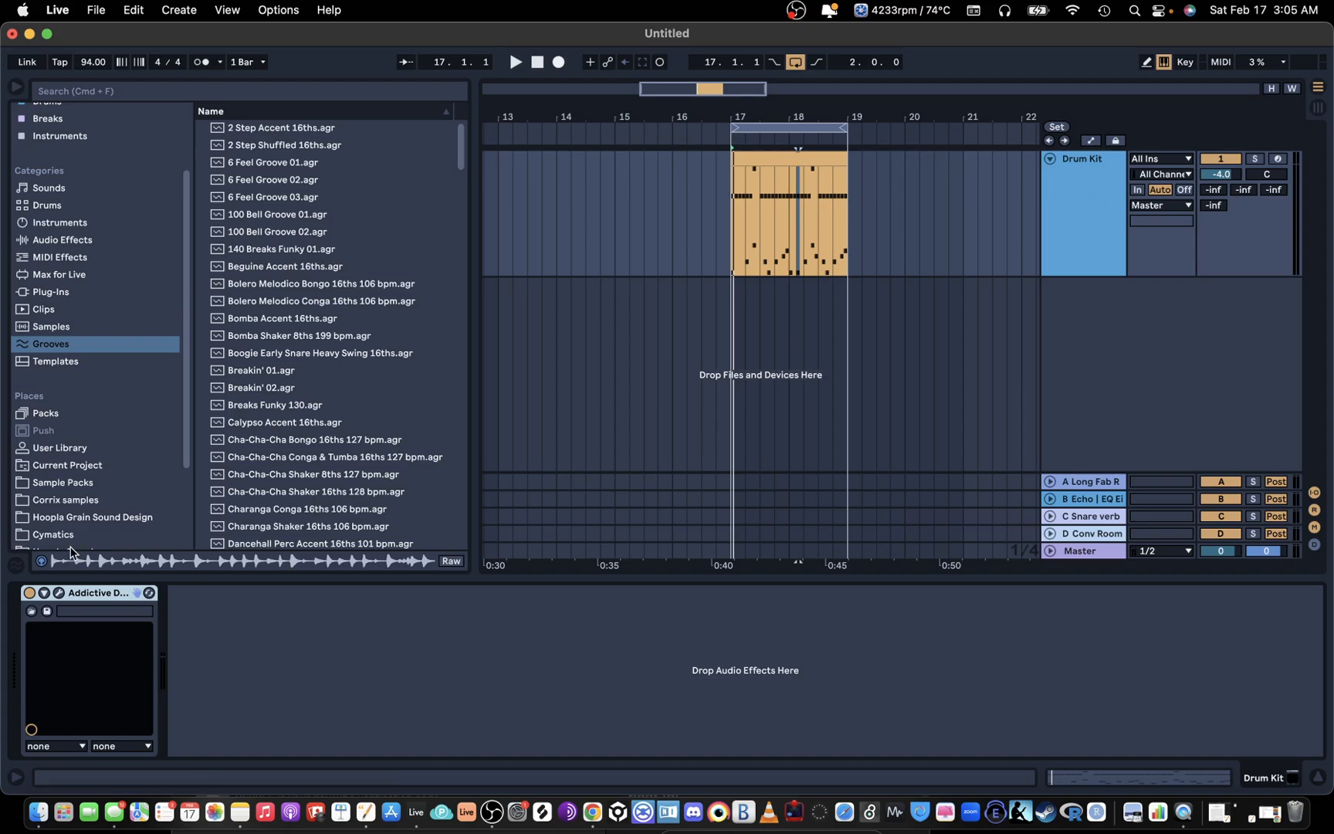
Step: Open the Addictive Drums 2 window from the Drum Kit track and look over its Explore and Kit pages
click(58, 592)
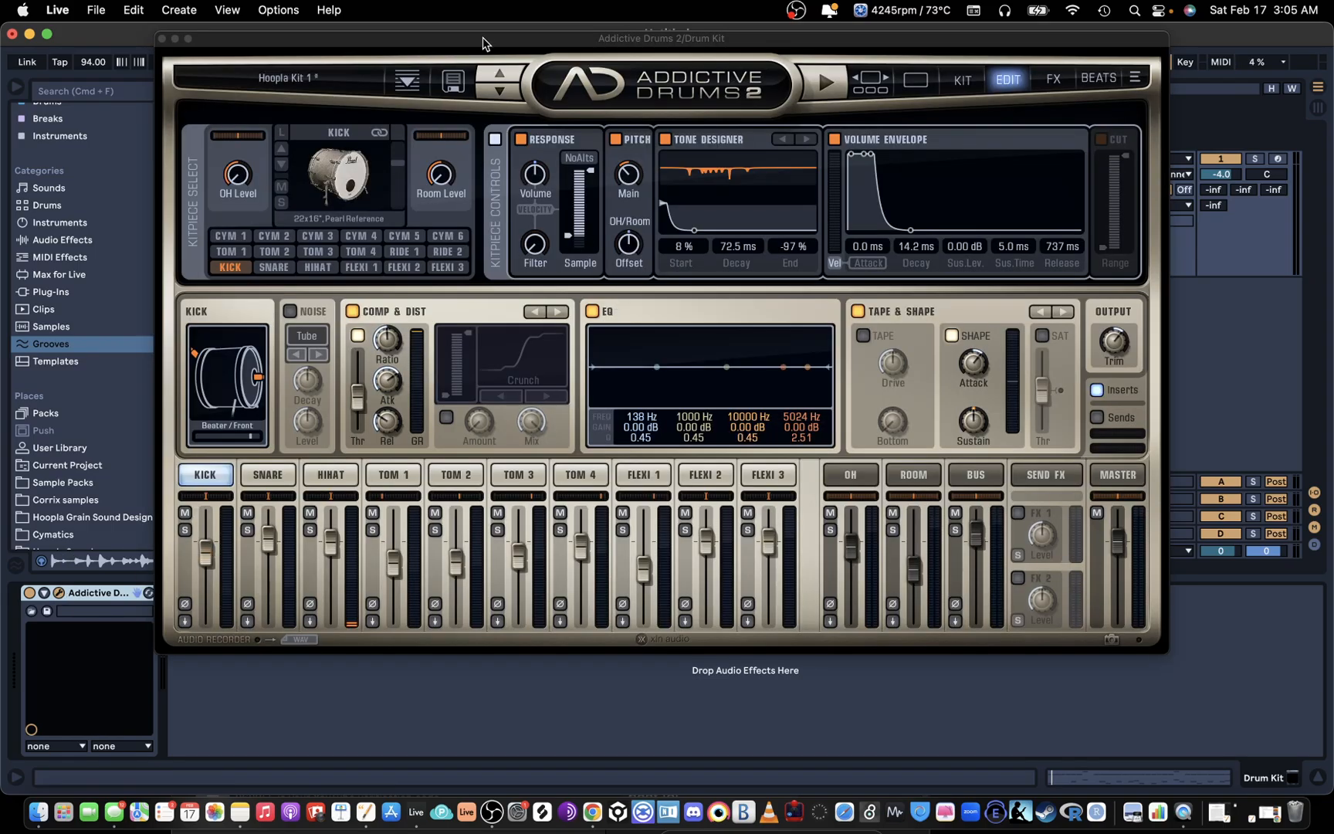
drag(483, 38, 618, 54)
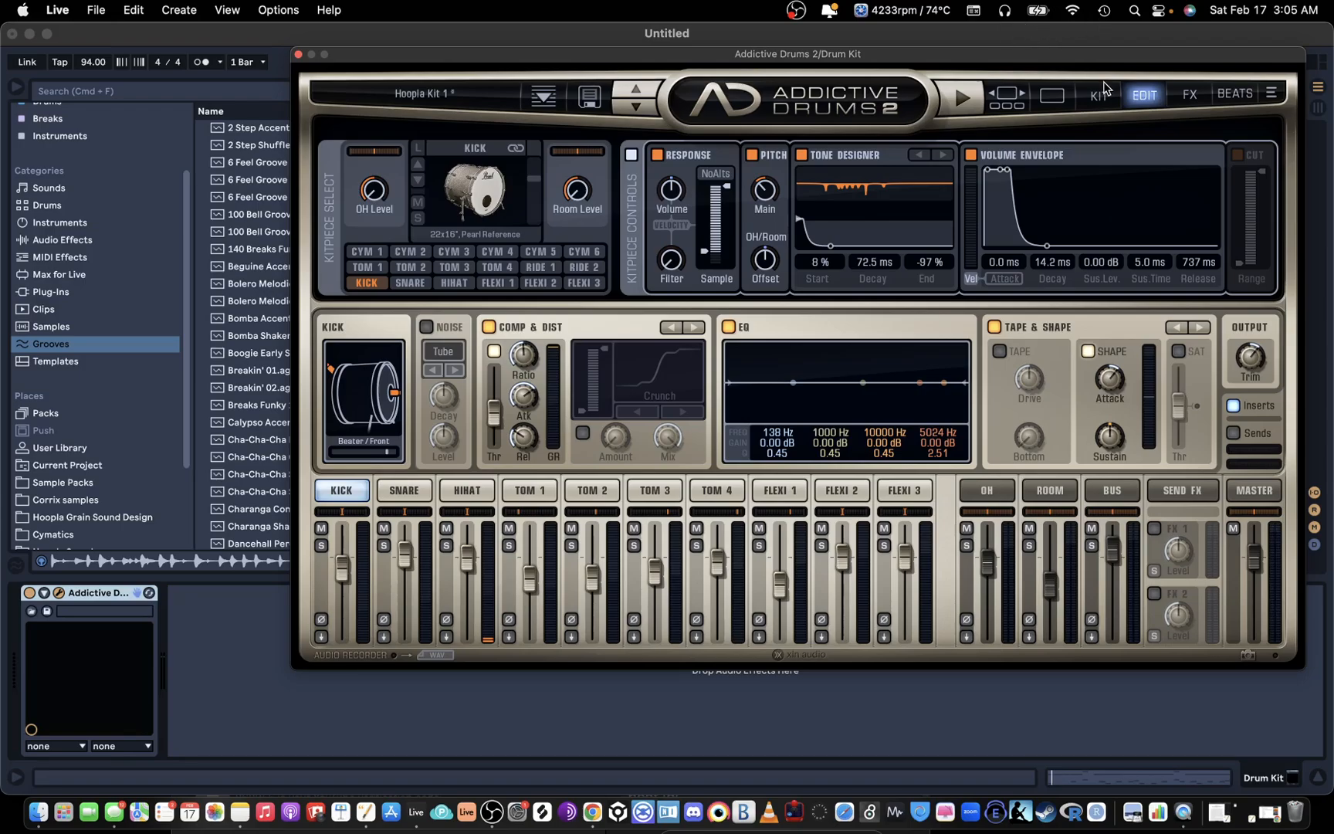
click(1026, 94)
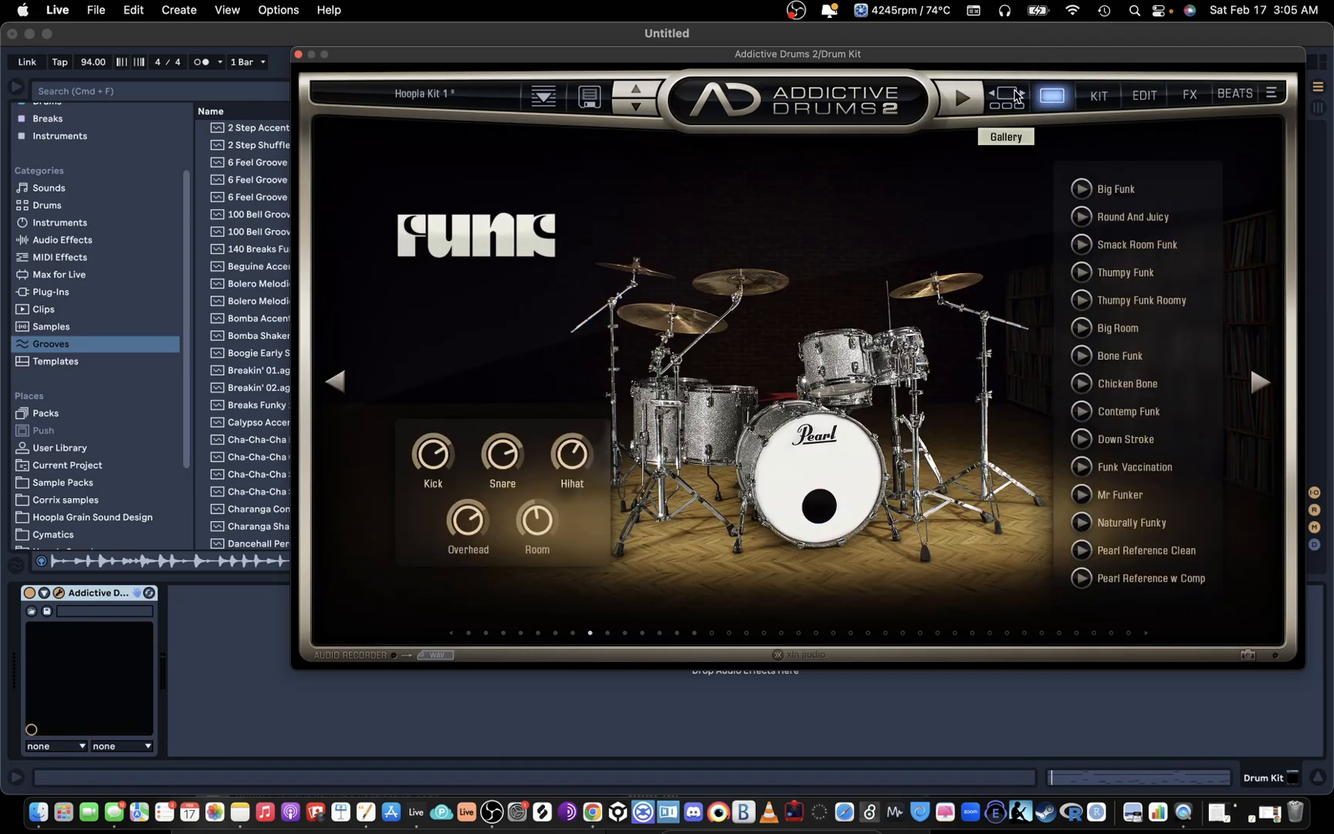
click(1110, 93)
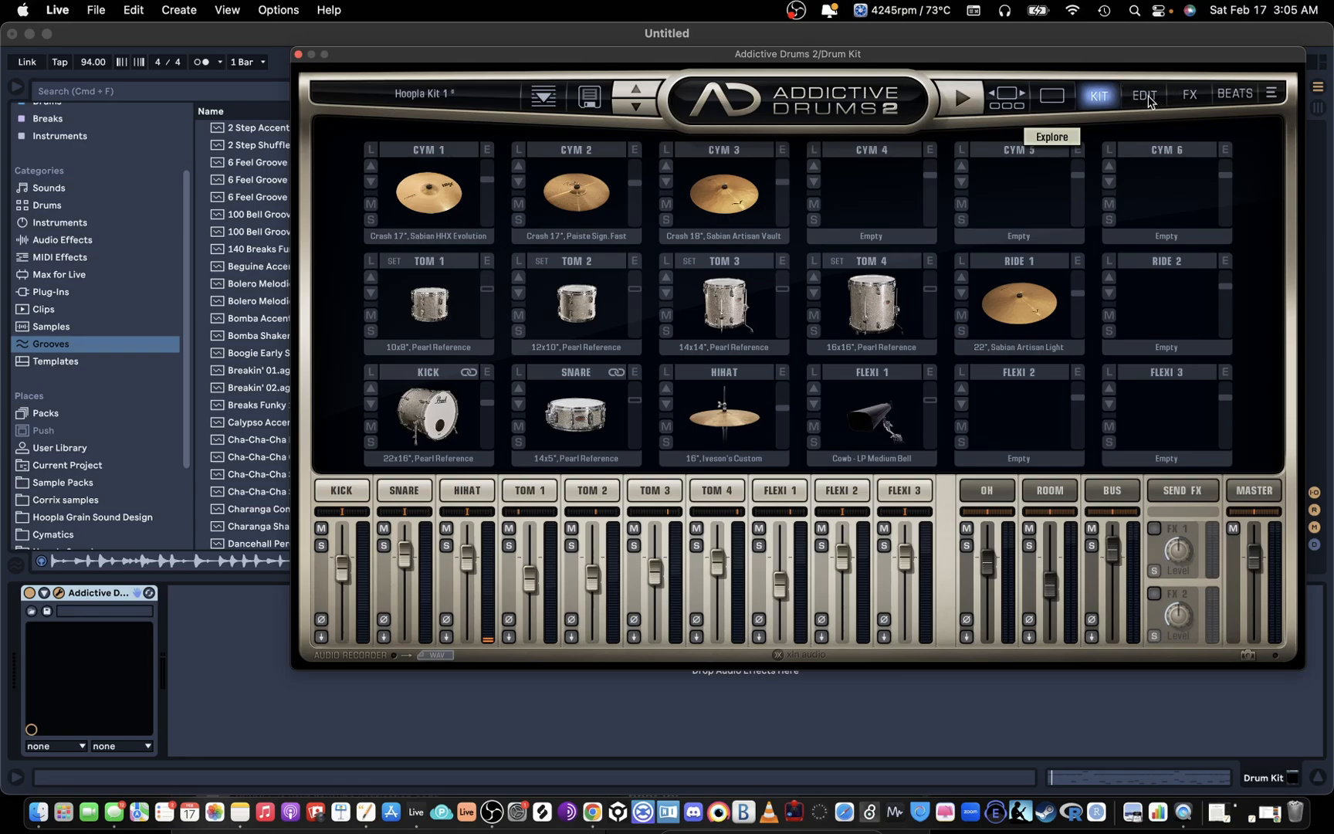
Step: Swap the kit's snare for the 14x6" Sonor Designer and open the snare's edit settings
click(519, 404)
click(518, 404)
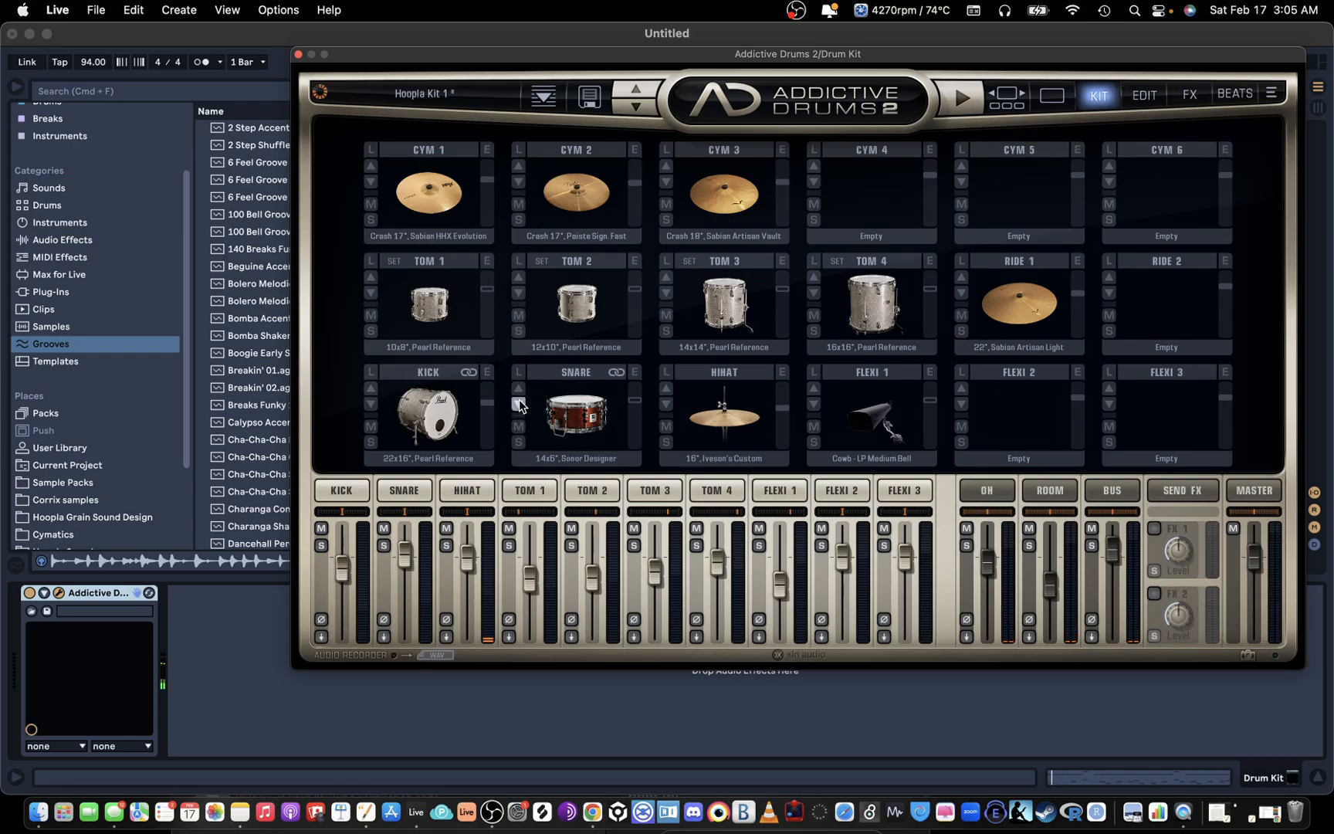
click(388, 491)
Step: Switch off the snare's Tone Designer and set its main pitch to 2.26 st
mouse_move(762, 201)
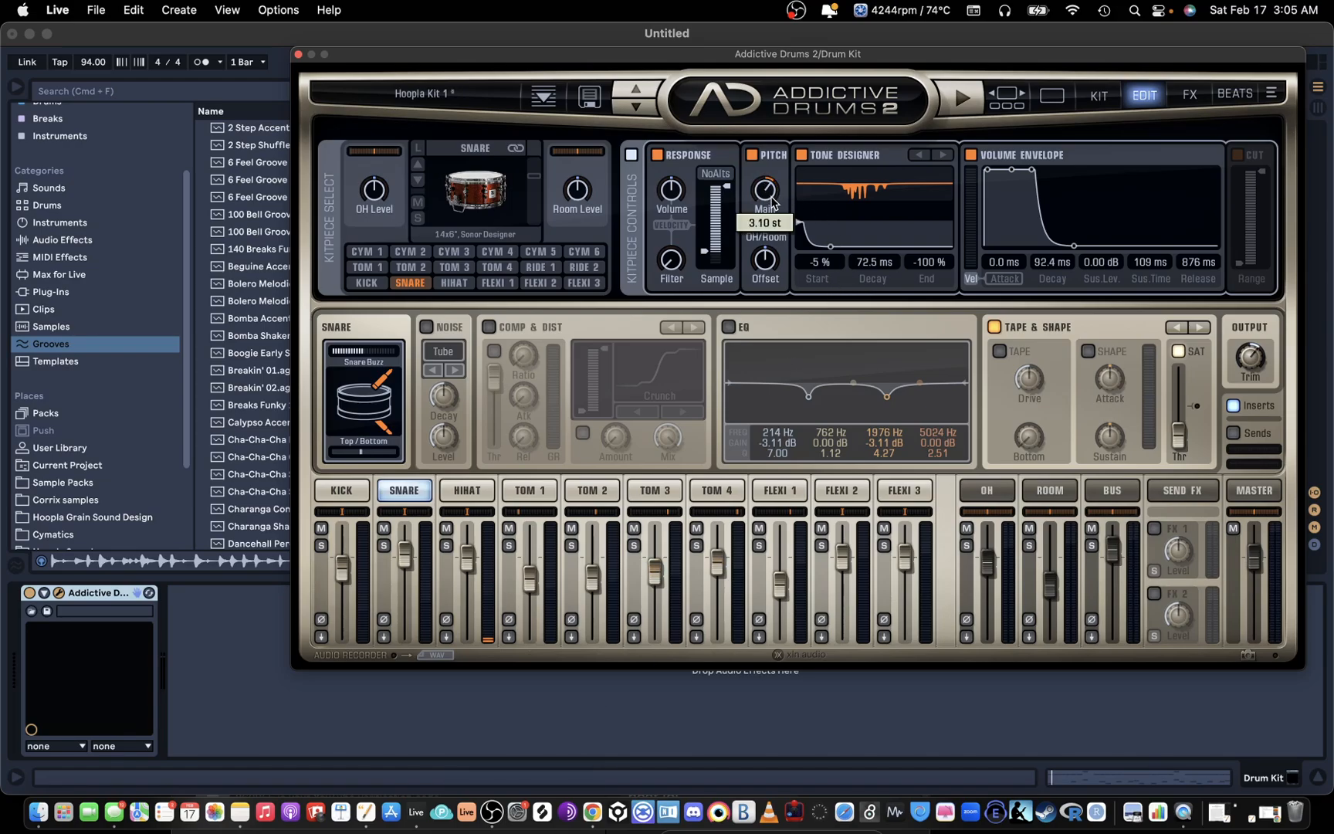
click(799, 154)
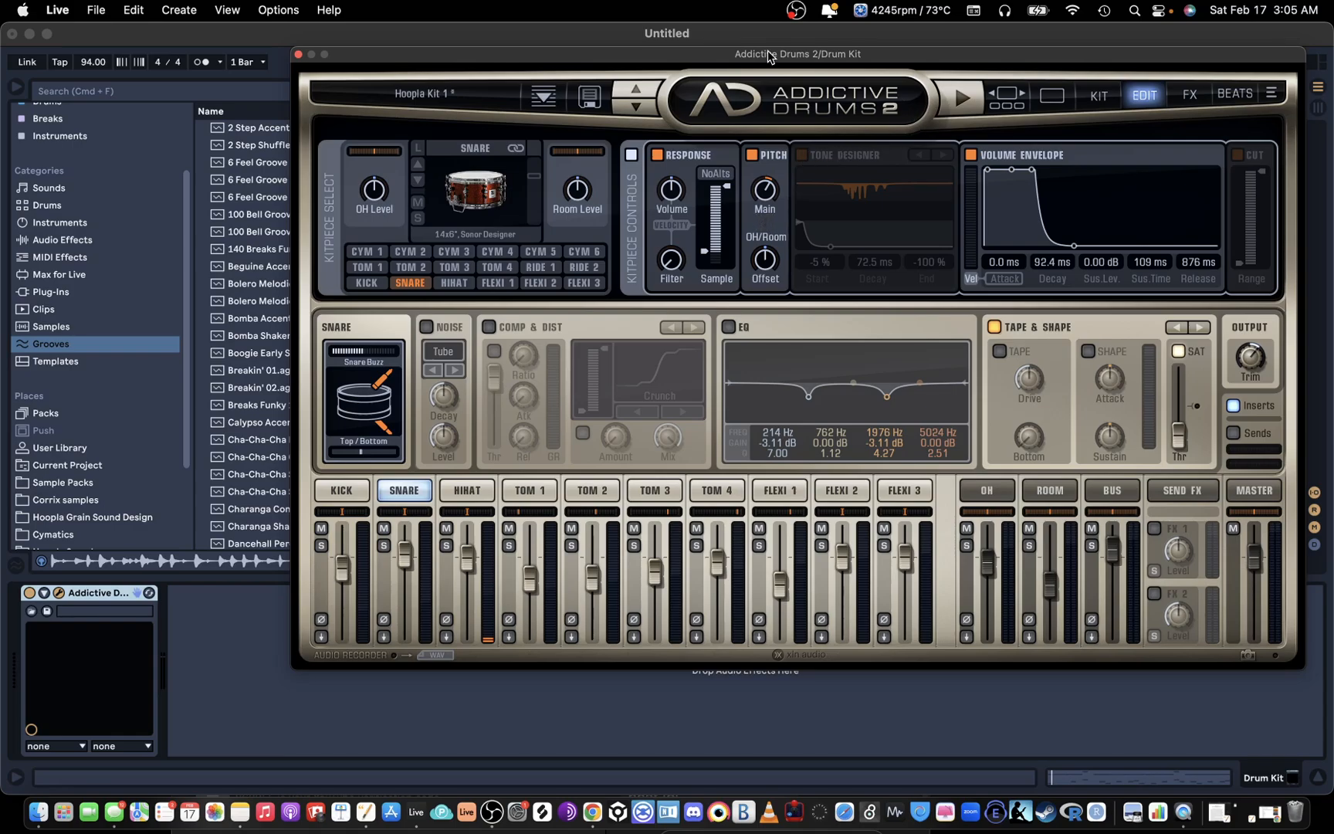
mouse_move(763, 198)
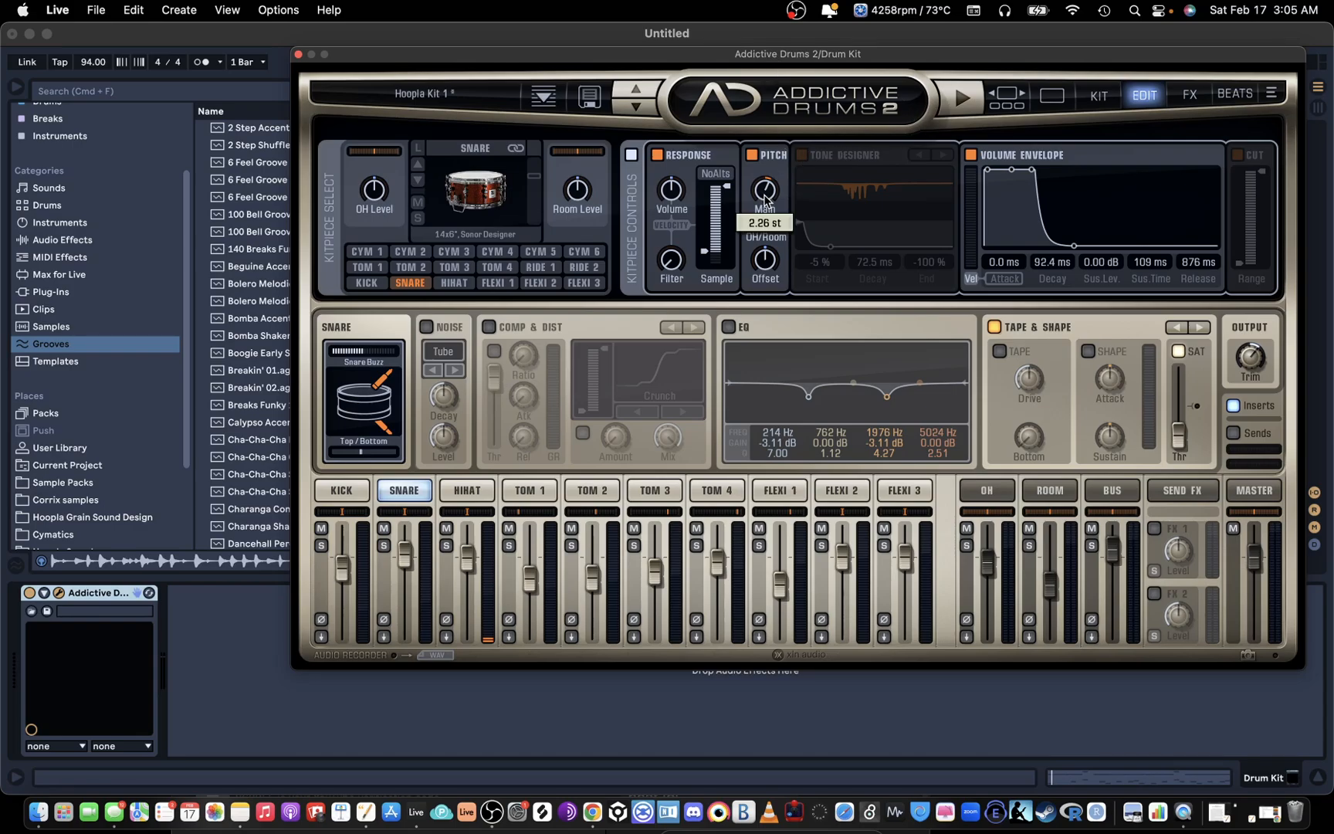
Step: Set the snare envelope's sustain to -0.52 dB and 149 ms, with snare buzz at -oo dB and top/bottom balance at 11%
drag(1040, 172, 1042, 172)
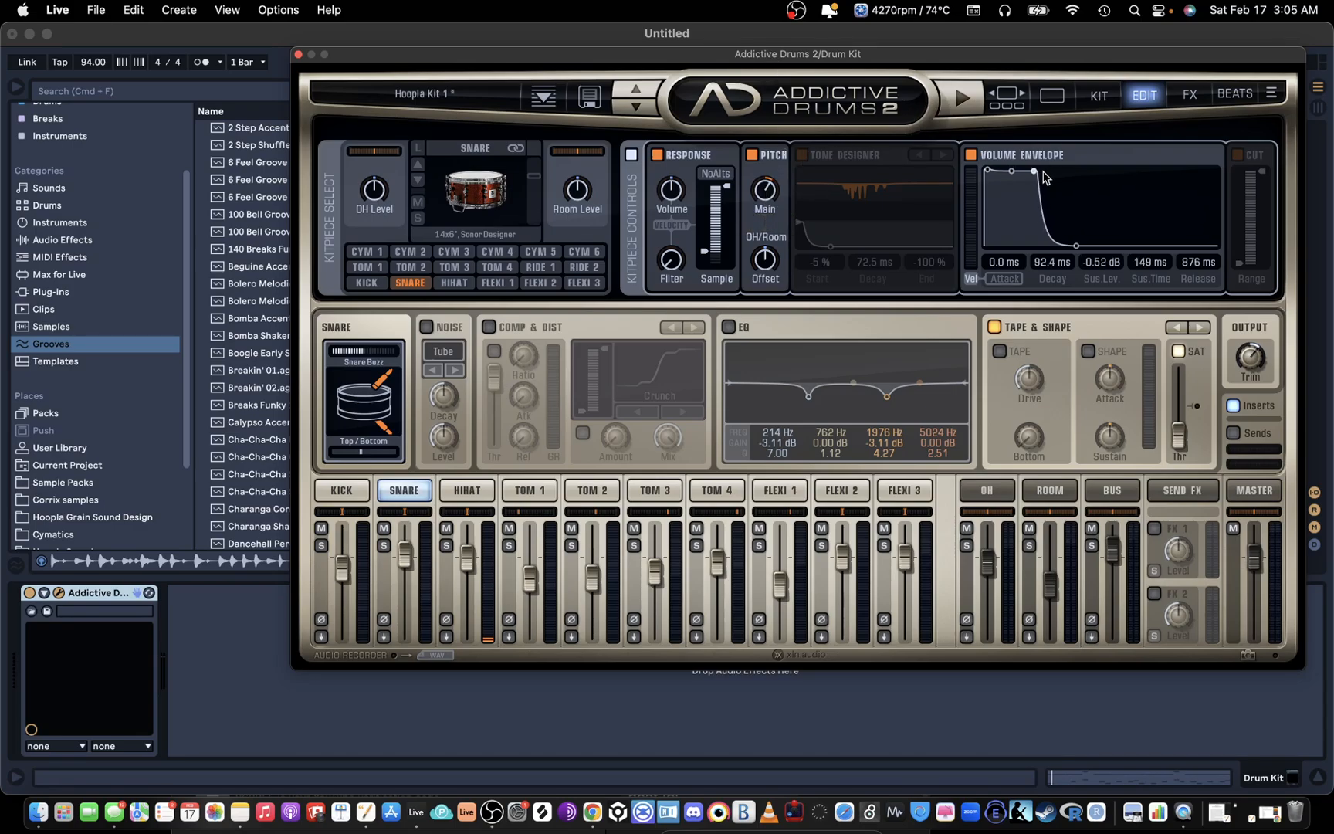
drag(355, 350, 264, 361)
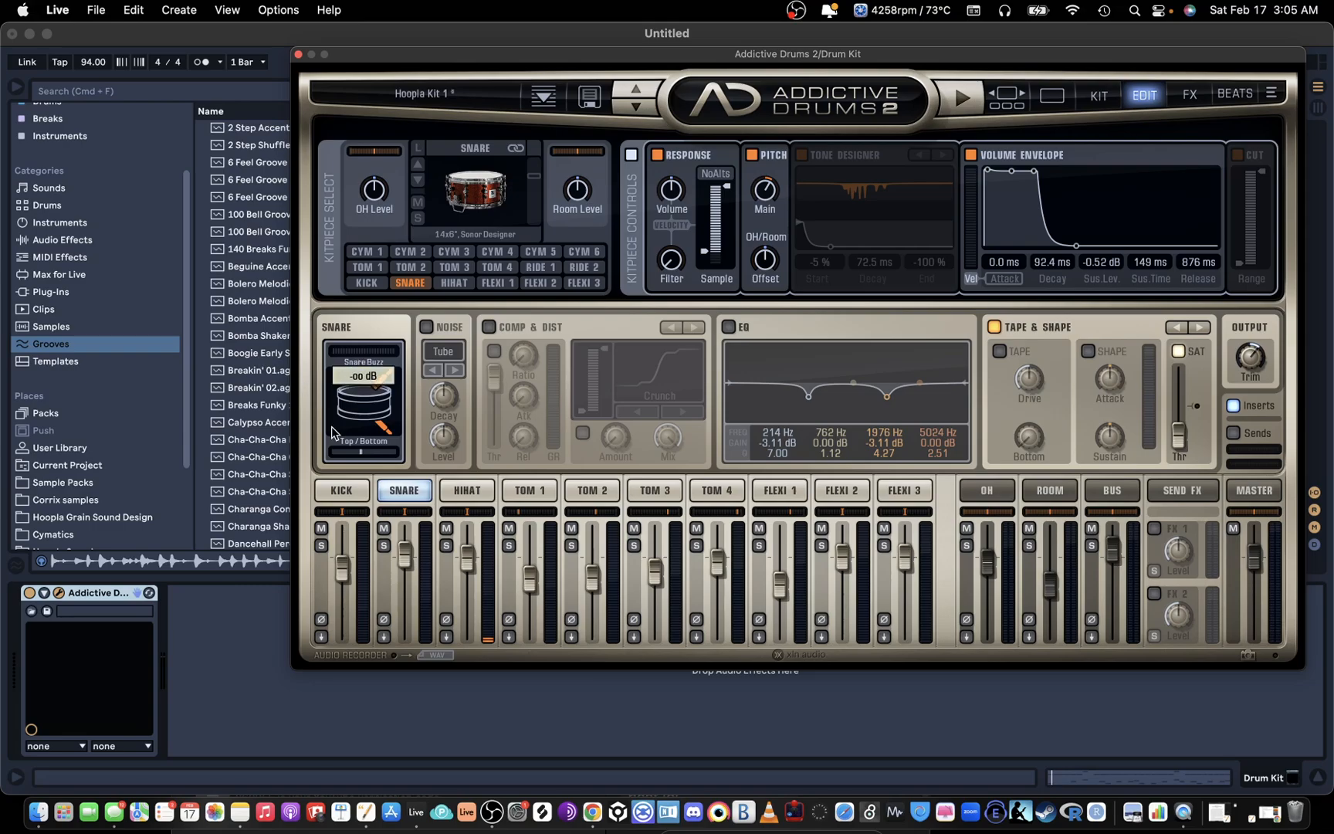
drag(360, 449, 371, 447)
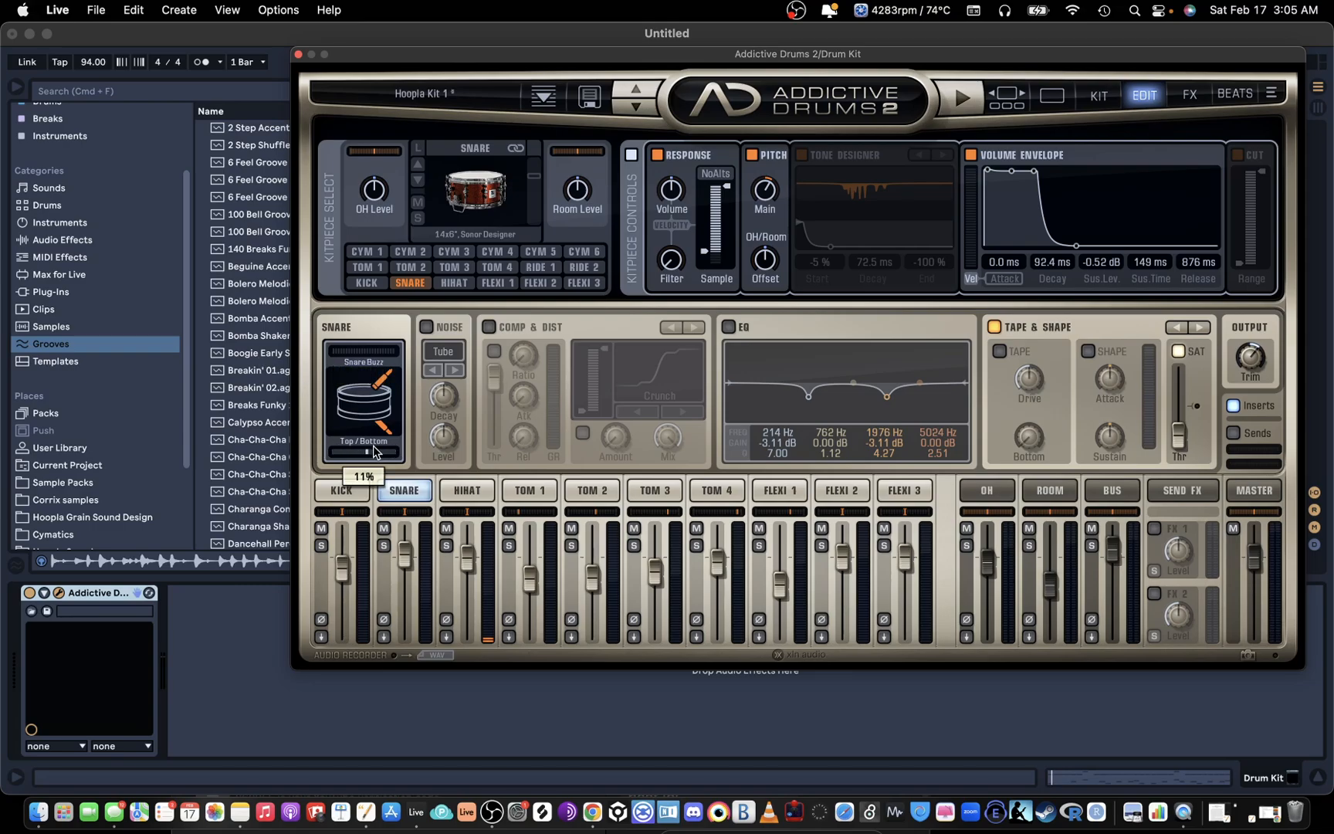
Step: Switch the snare's Tone Designer back on with a 151 ms decay and choose the 14x5" Pearl Reference snare
click(801, 154)
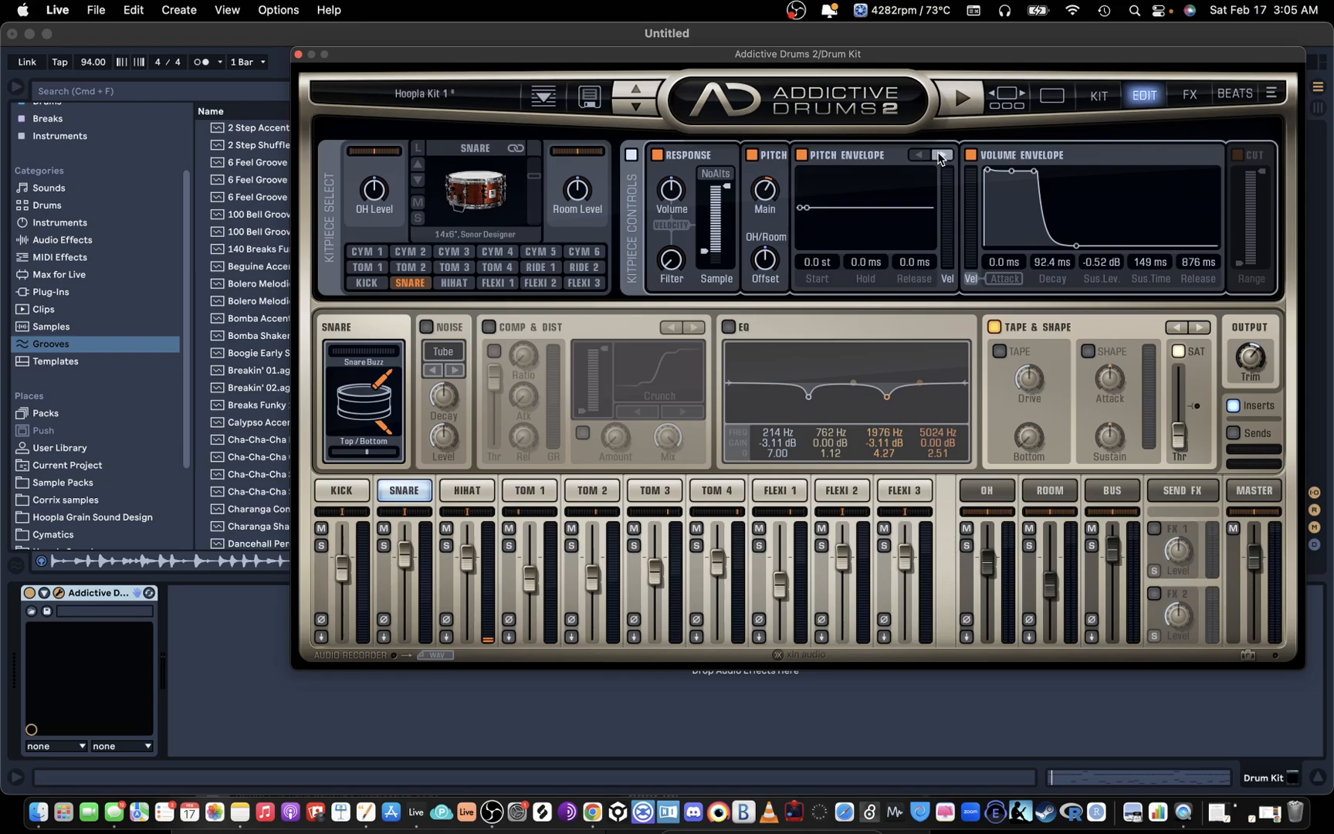
click(927, 156)
click(926, 156)
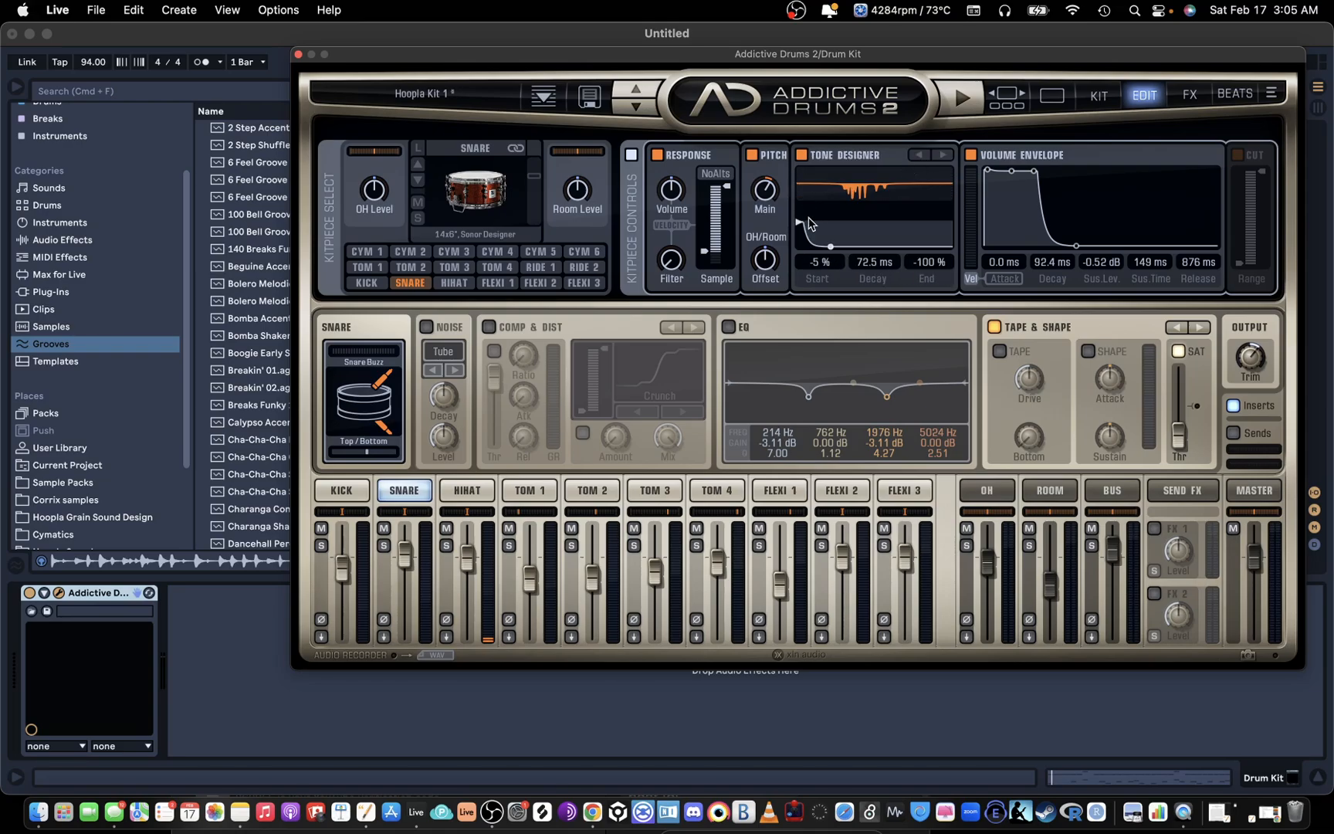
drag(830, 246, 835, 251)
click(417, 166)
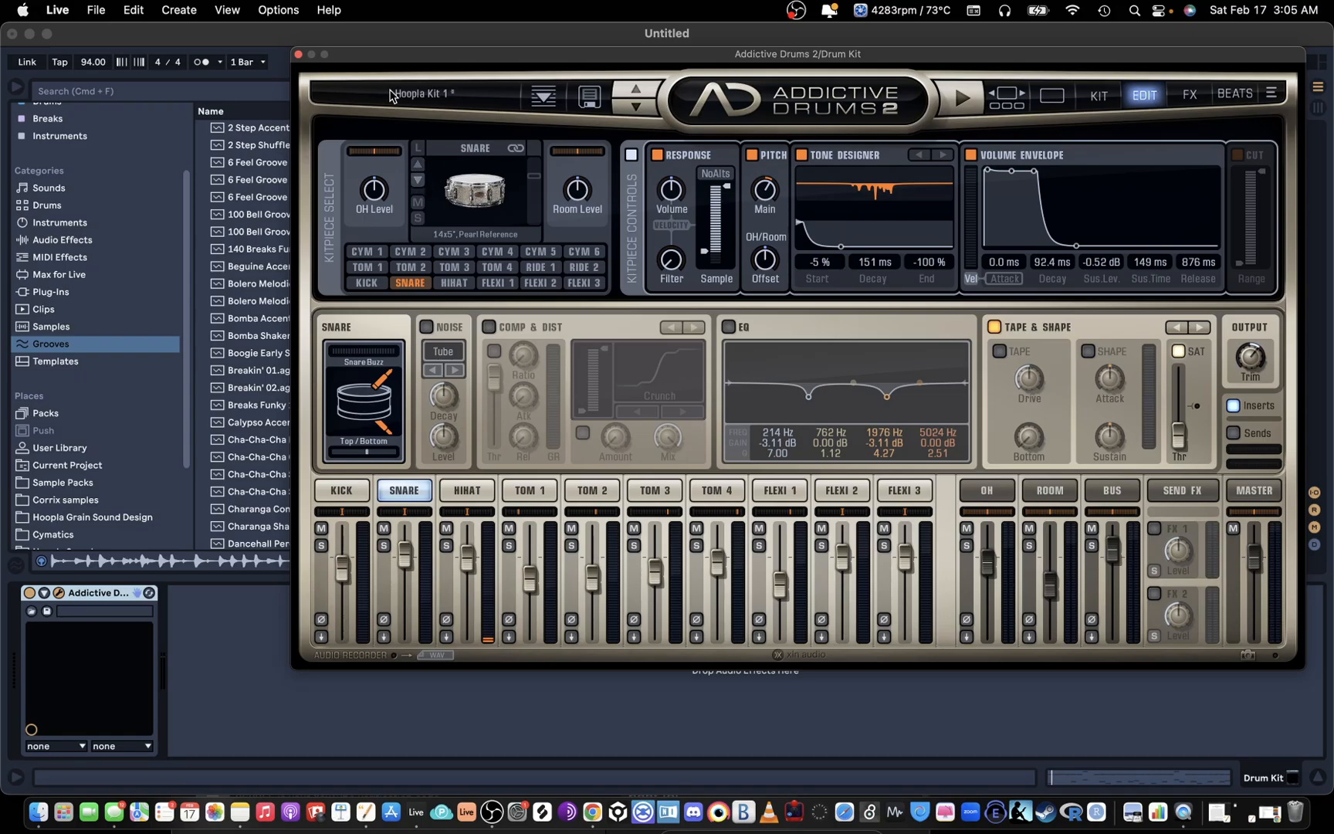
Step: Audition the 14x5" Pearl Reference snare and play the groove with it
drag(427, 65, 342, 55)
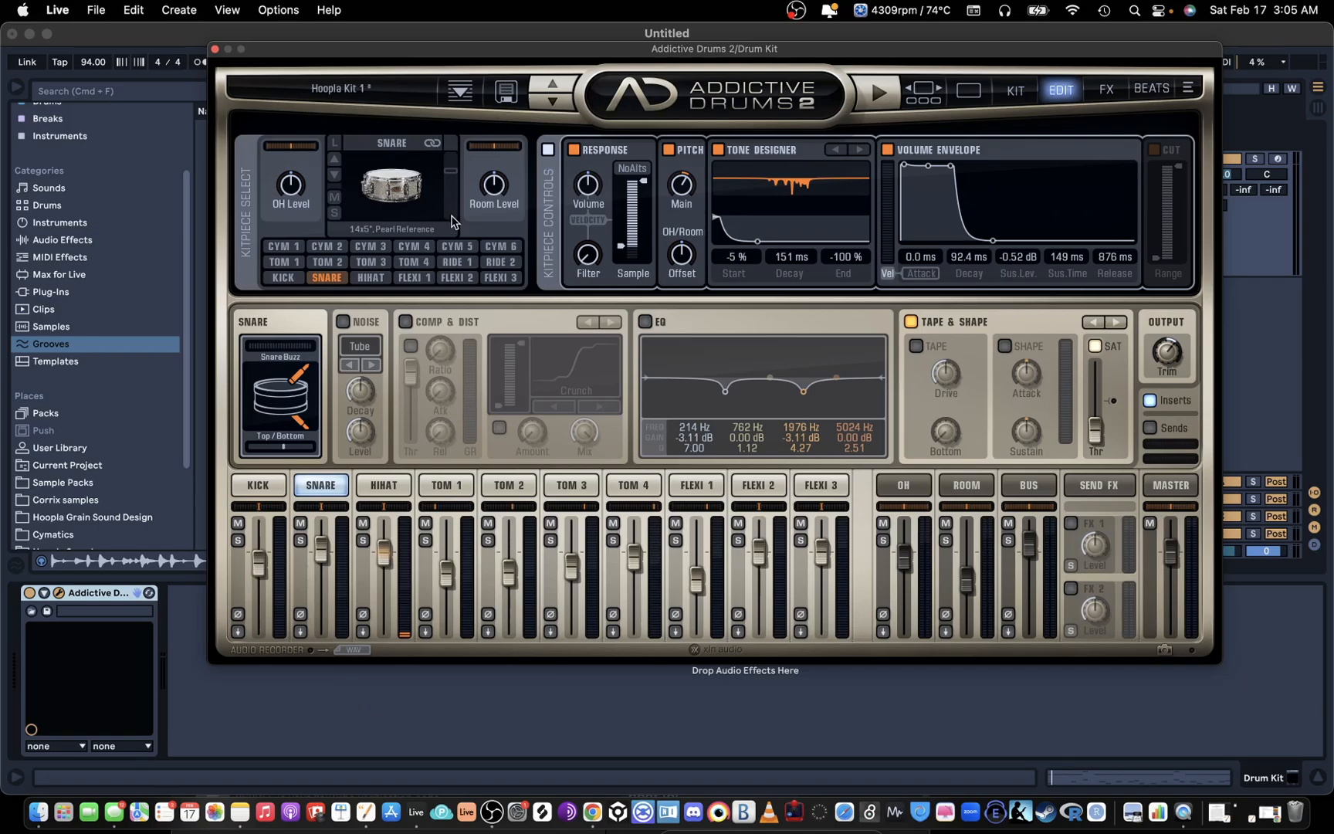
click(395, 197)
click(402, 193)
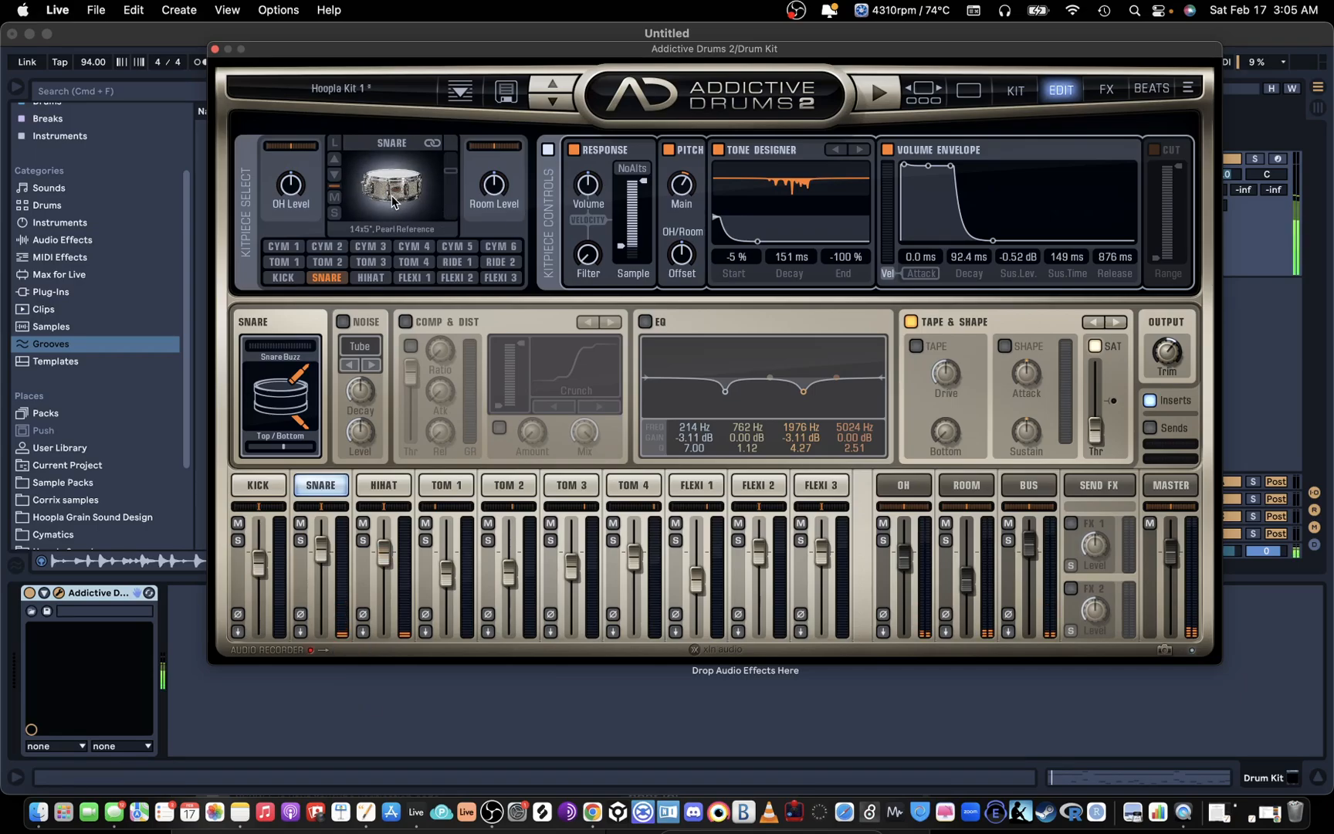
drag(637, 50, 637, 59)
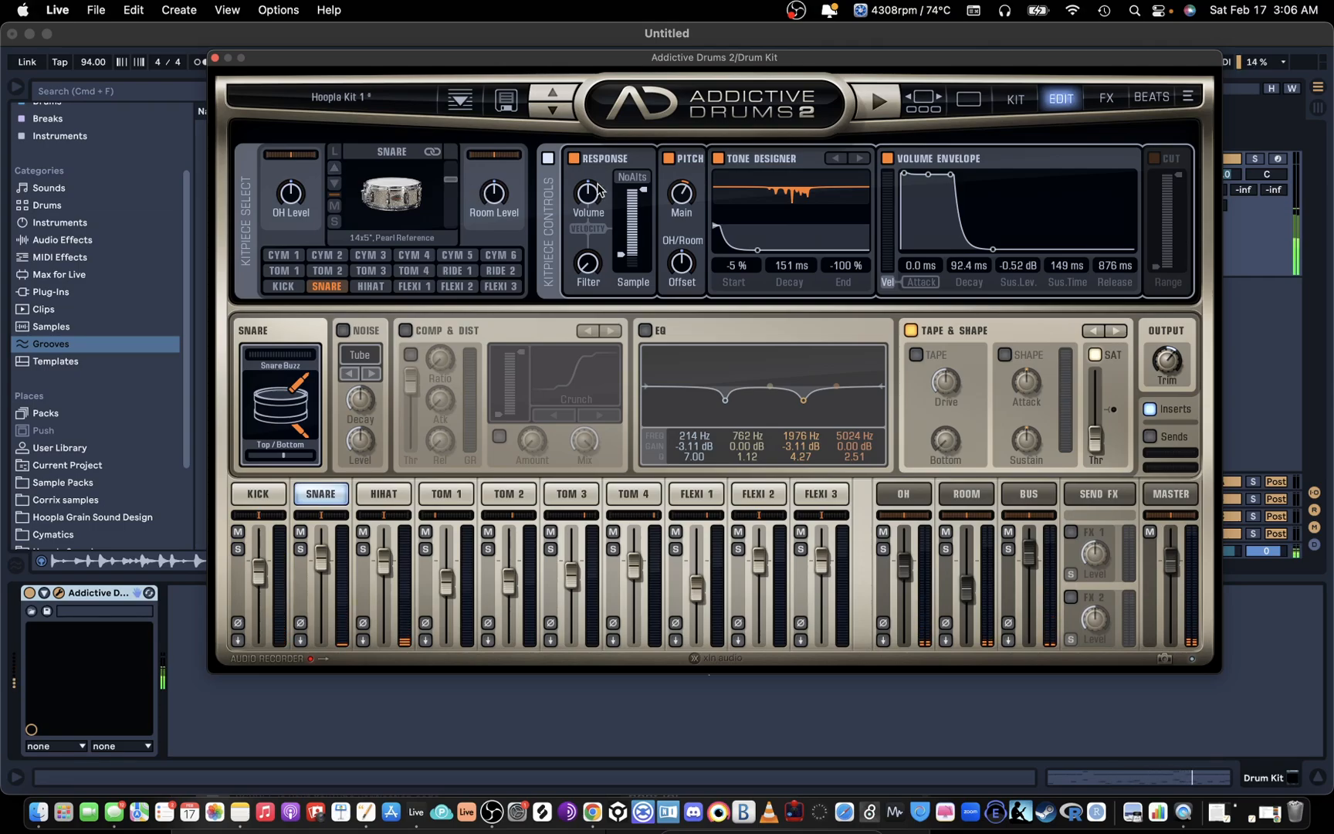
Step: Set the snare's main pitch to 4.91 st, try both extremes of its top/bottom balance, and return the balance to the middle
mouse_move(677, 207)
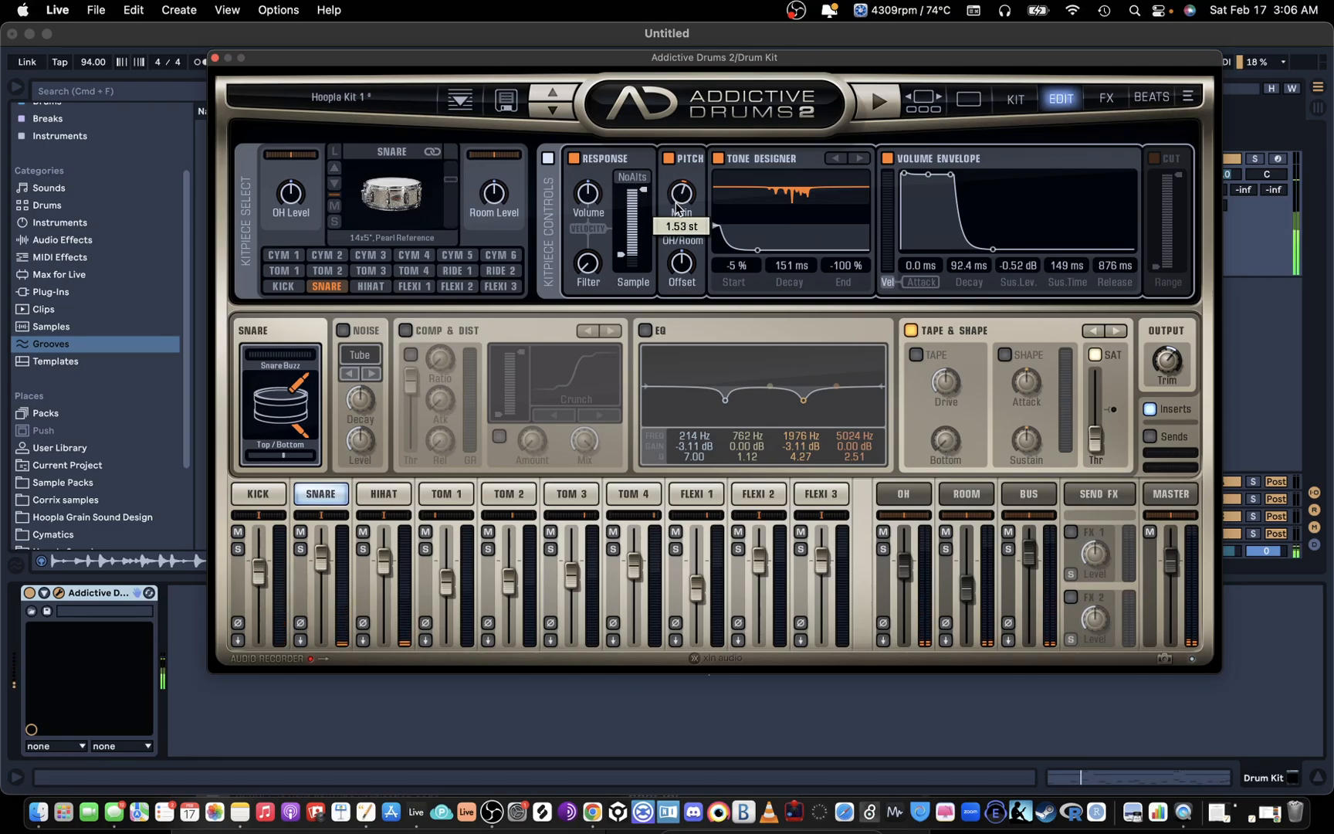
scroll(682, 190, down, 2)
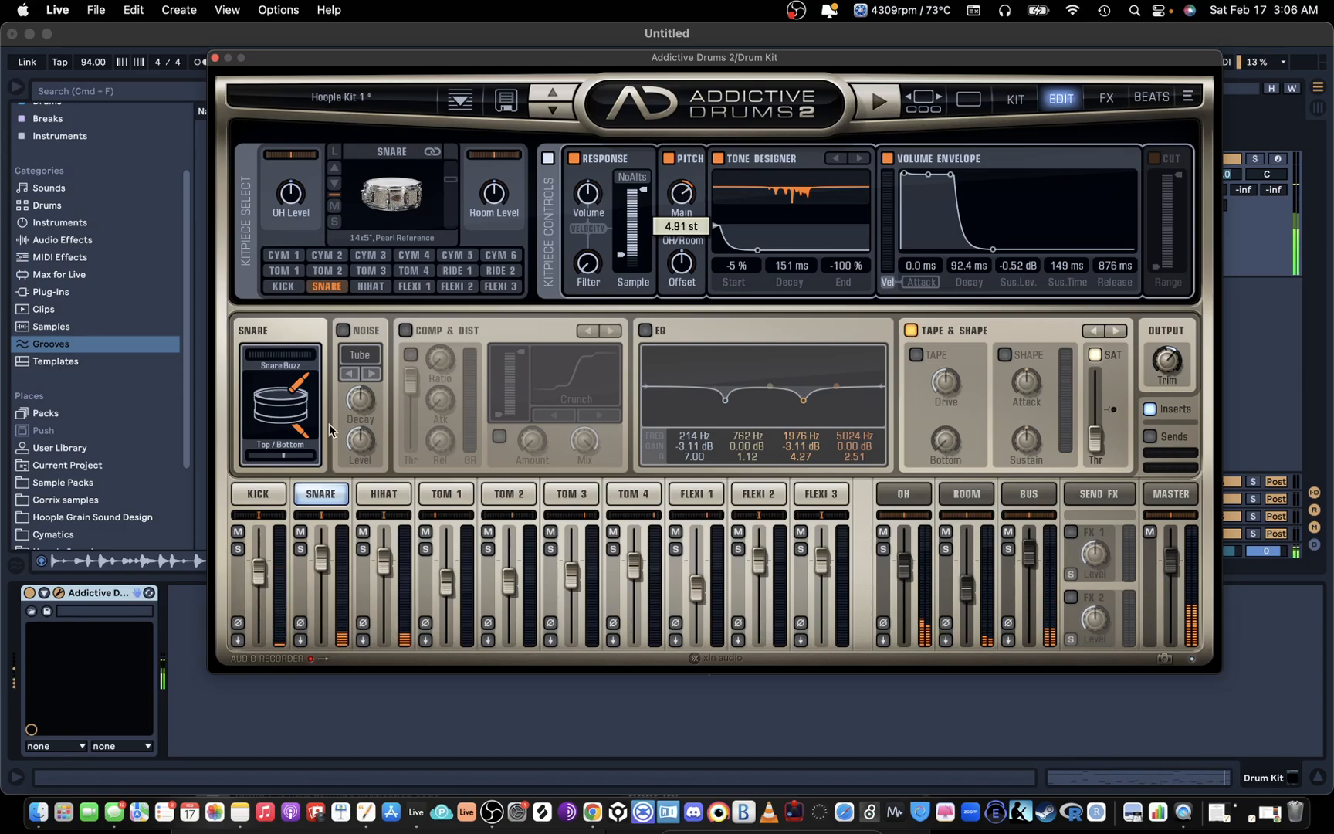
drag(283, 455, 249, 458)
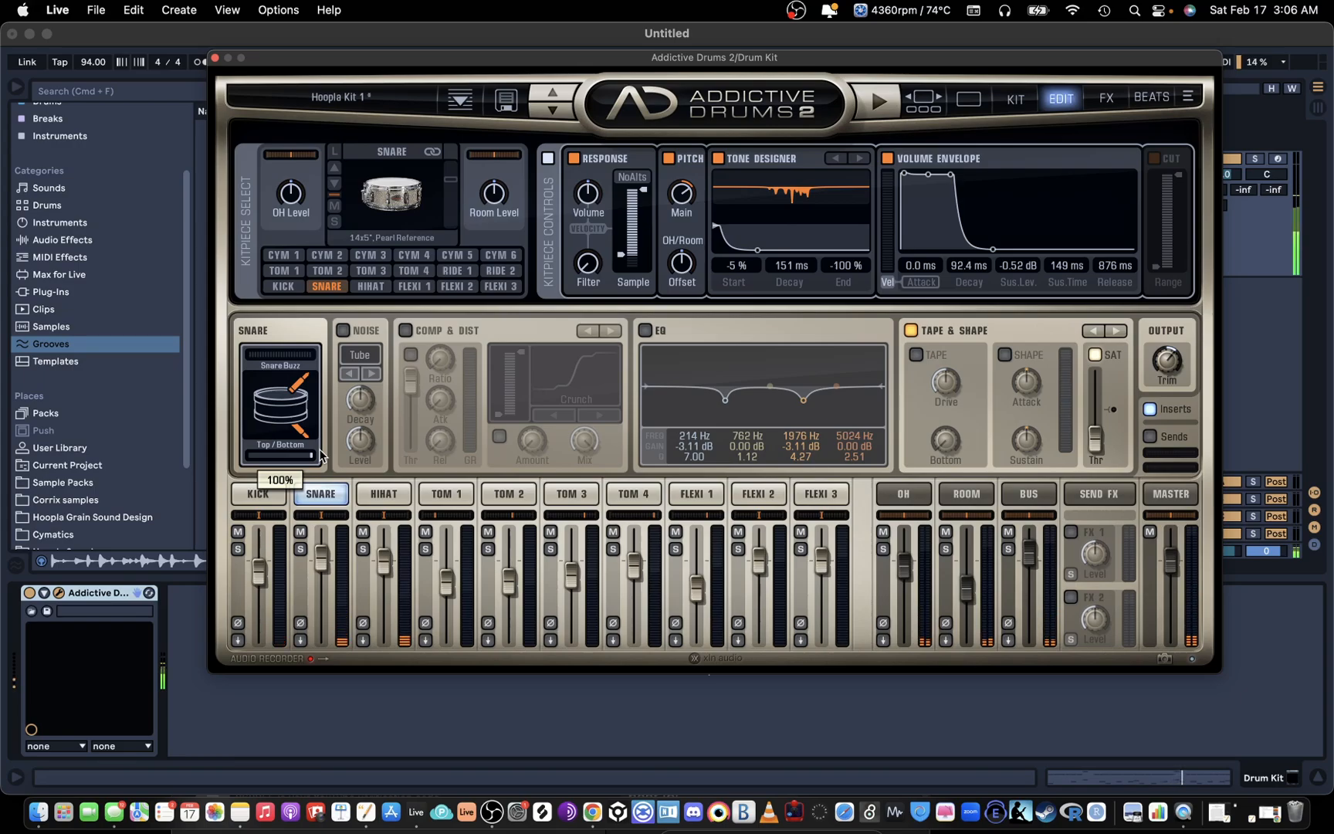
drag(315, 454, 281, 457)
scroll(277, 459, down, 1)
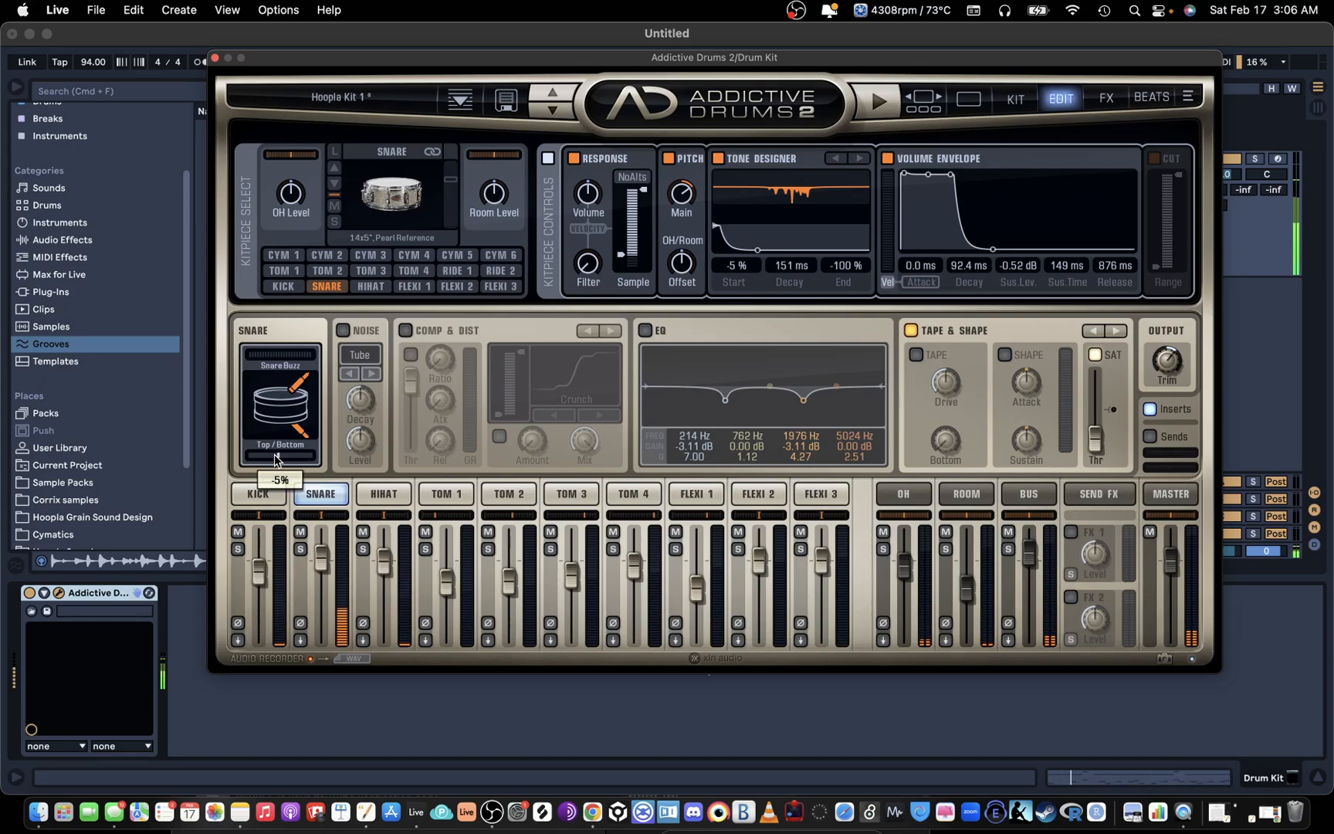
Step: Change the hi-hat to the 14" Sabian HHX Groove Hats and close the drum plug-in
click(375, 493)
click(335, 168)
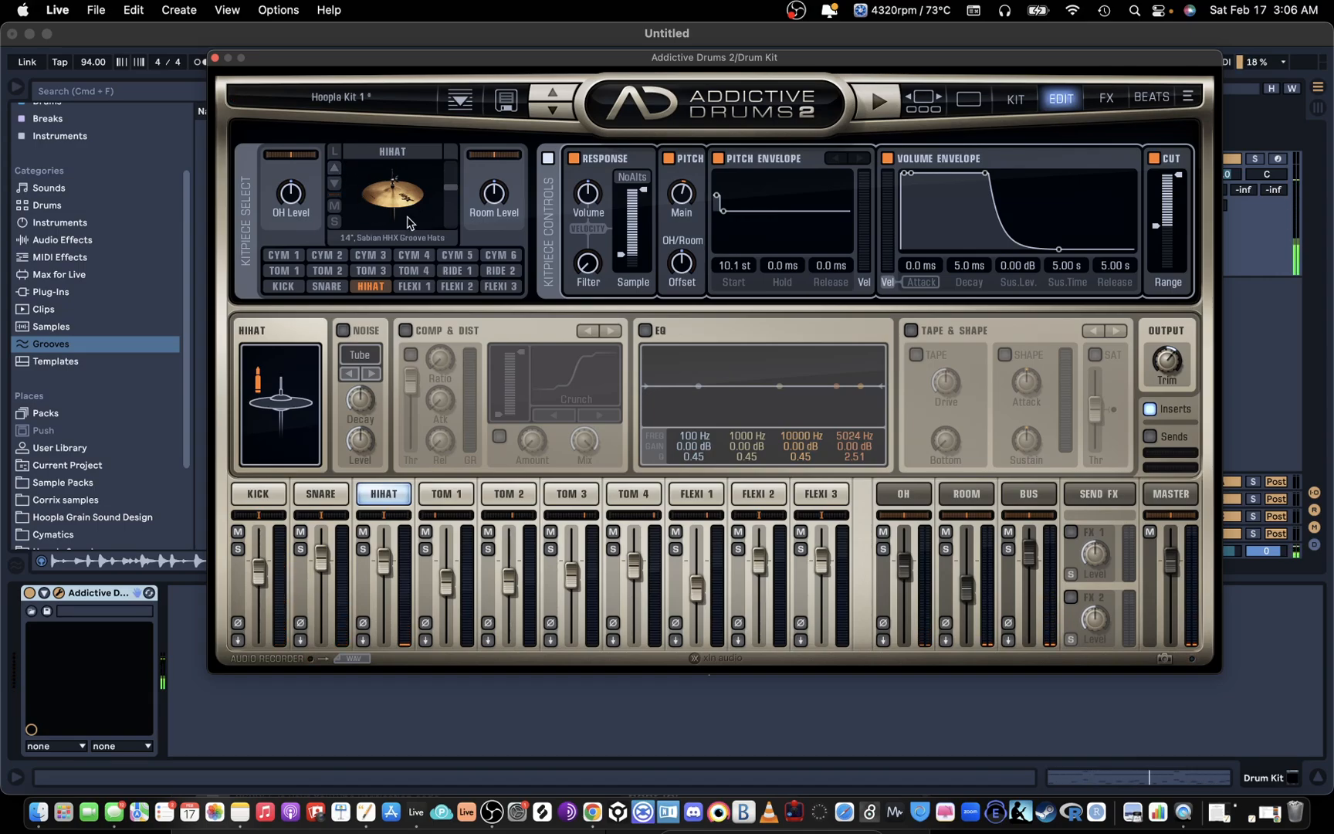
click(215, 58)
Step: Open the drum clip's notes and apply the Swing Logic 16ths 56 groove to the clip
double_click(762, 157)
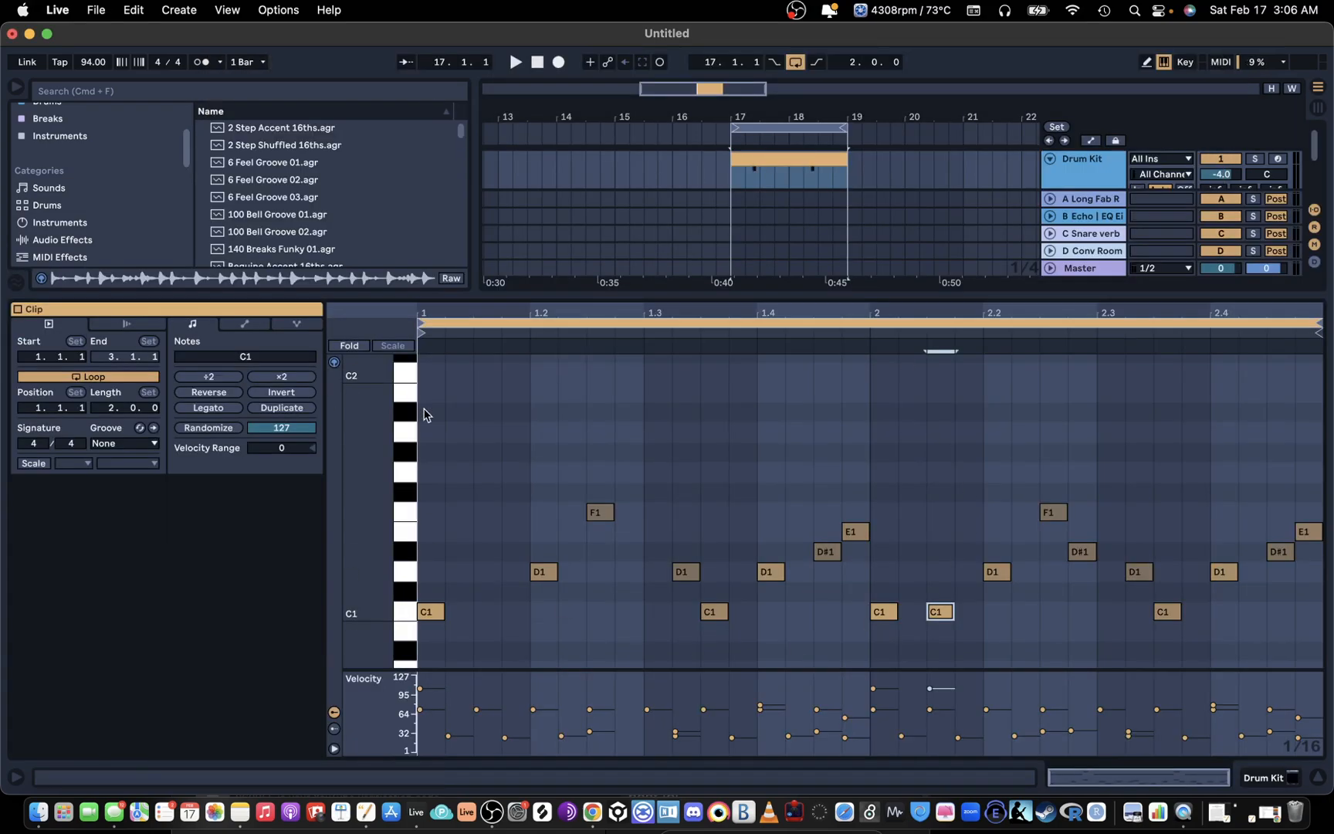
click(143, 441)
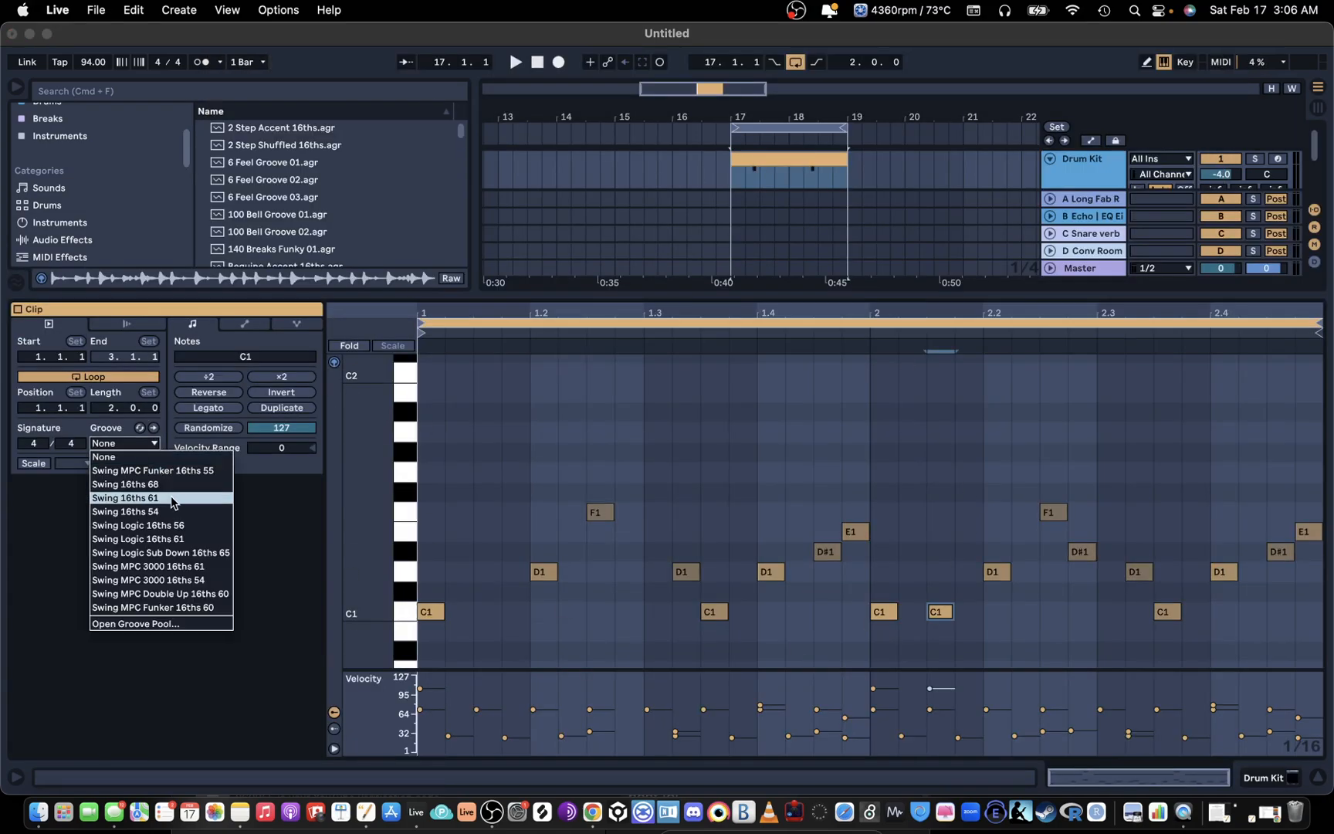
click(157, 525)
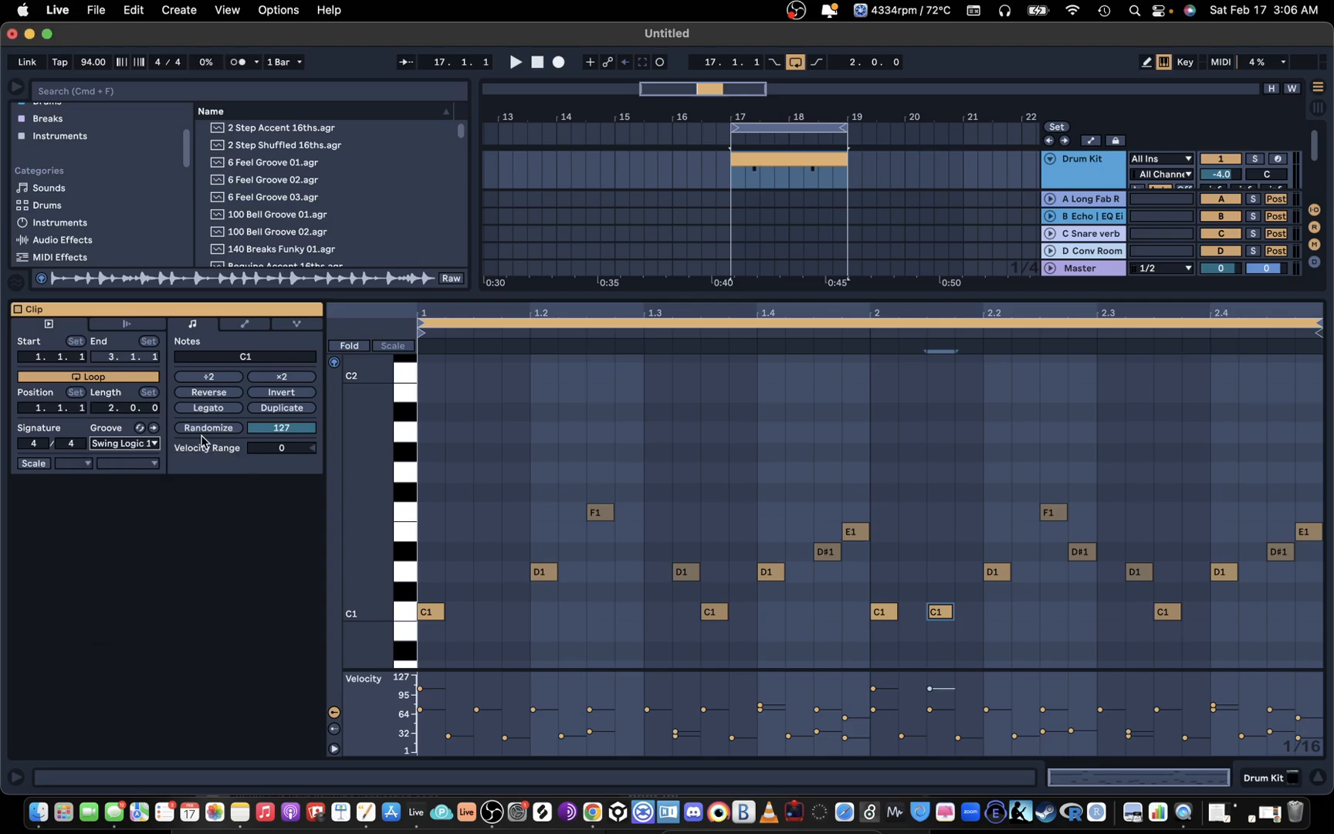
Step: Show the Groove Pool and set the velocity amount of Swing Logic 16ths 56 to 0%
click(15, 281)
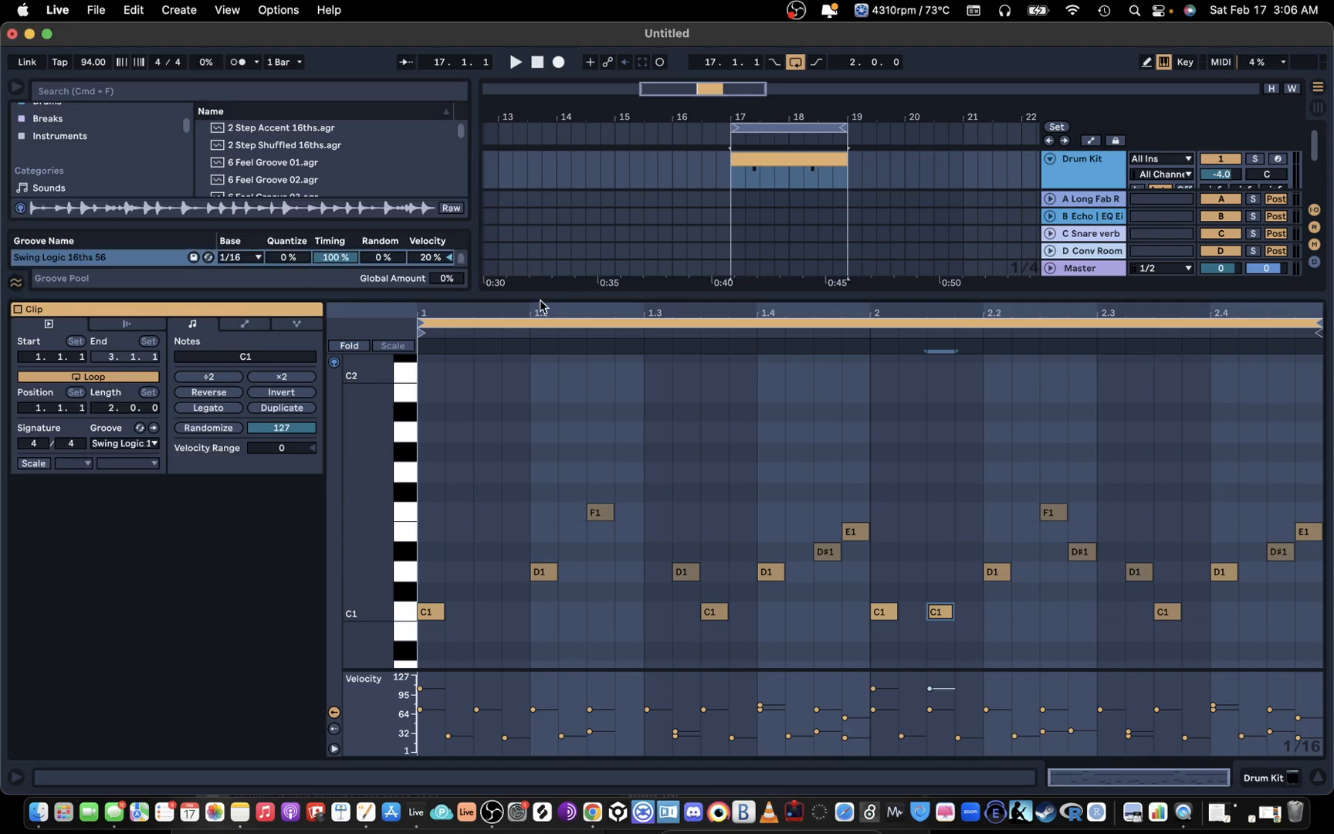
drag(499, 293, 498, 364)
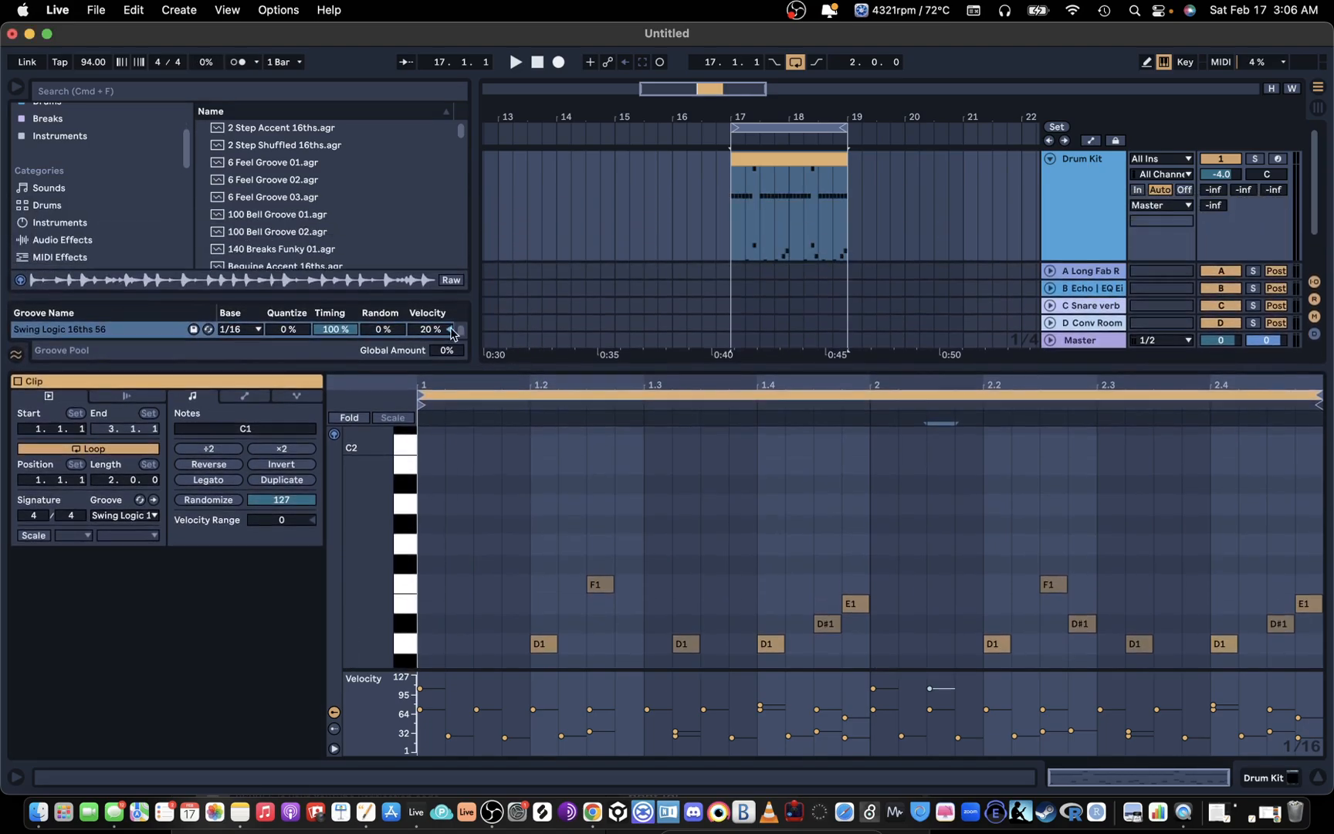
drag(430, 329, 430, 441)
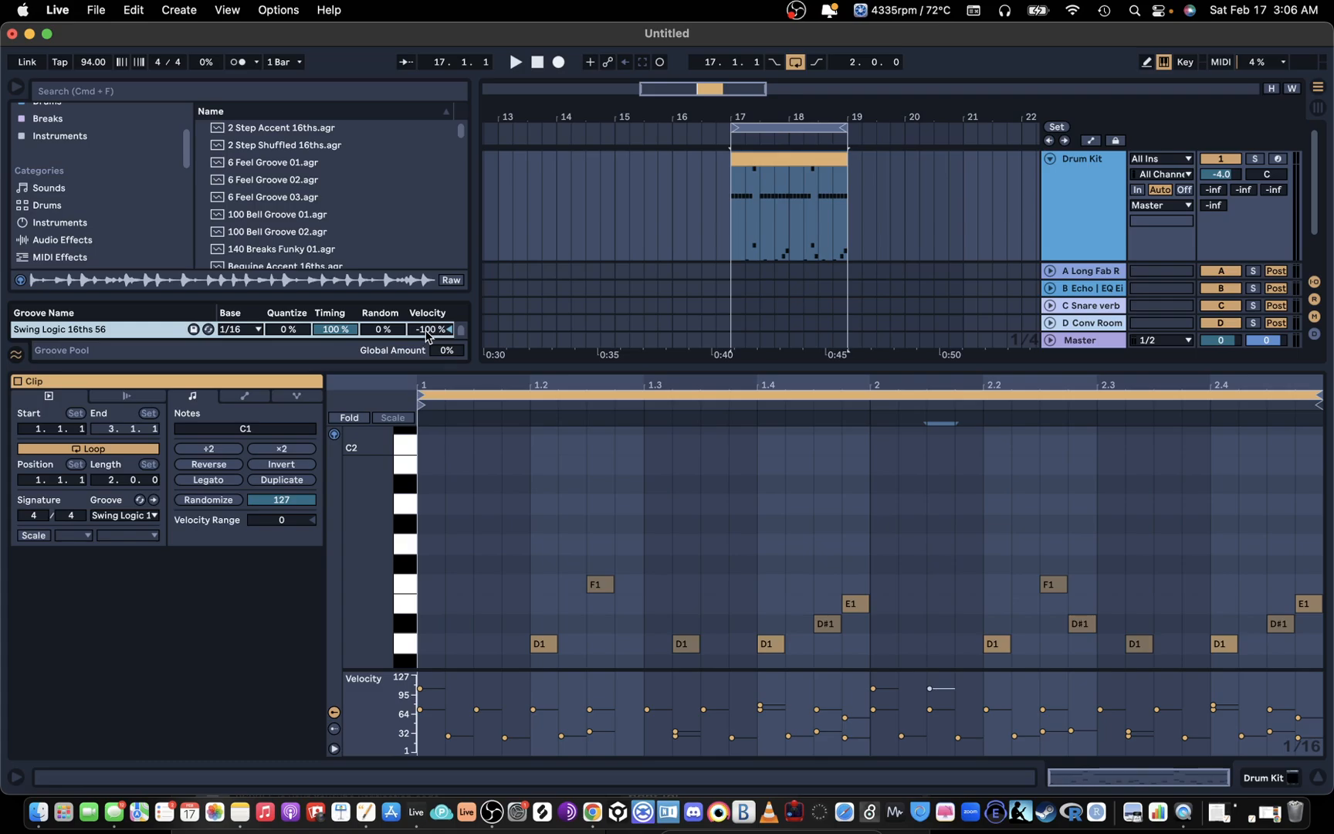
drag(429, 329, 430, 257)
Step: Raise the Groove Pool's global amount to 79% and play the loop with the swing
scroll(598, 536, down, 2)
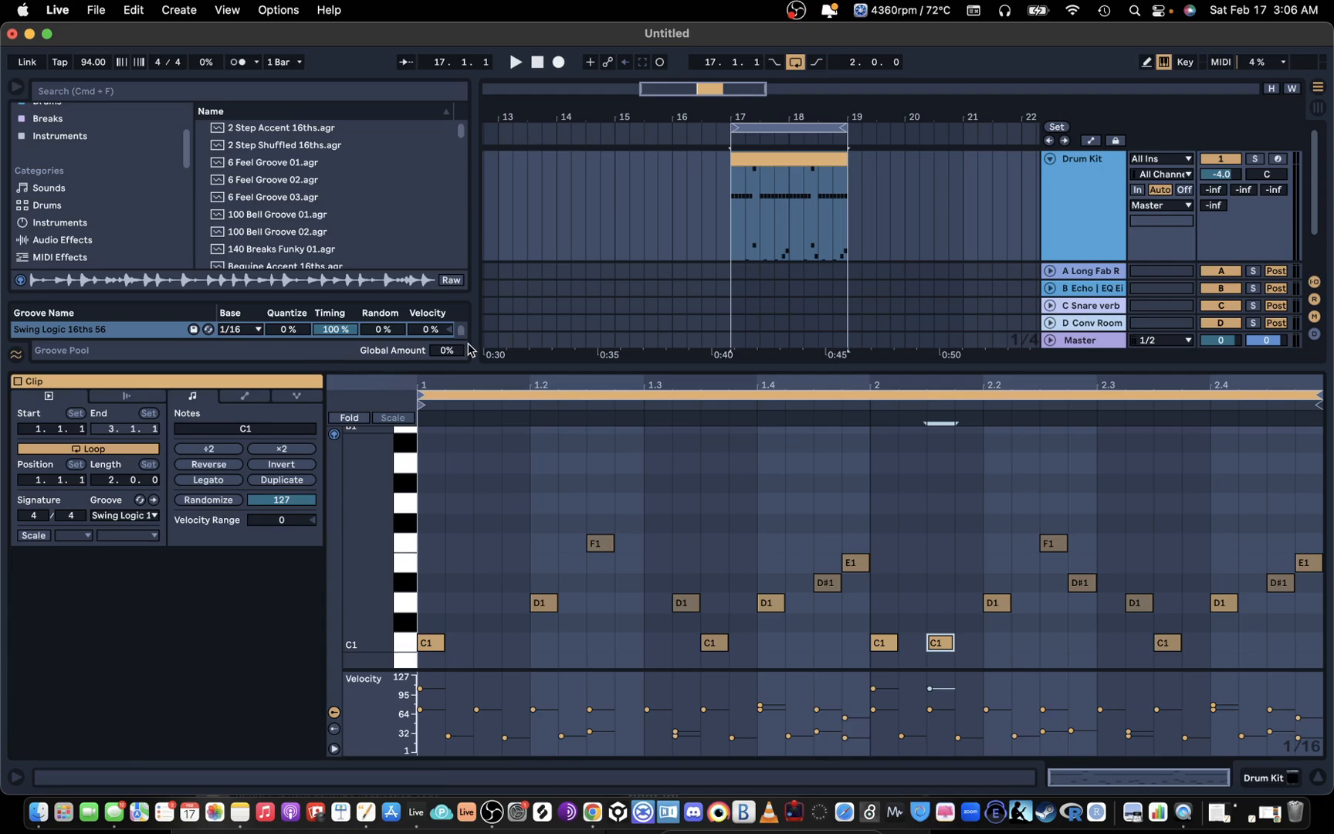
mouse_move(462, 349)
mouse_down()
mouse_move(461, 326)
mouse_move(446, 345)
mouse_up()
key(space)
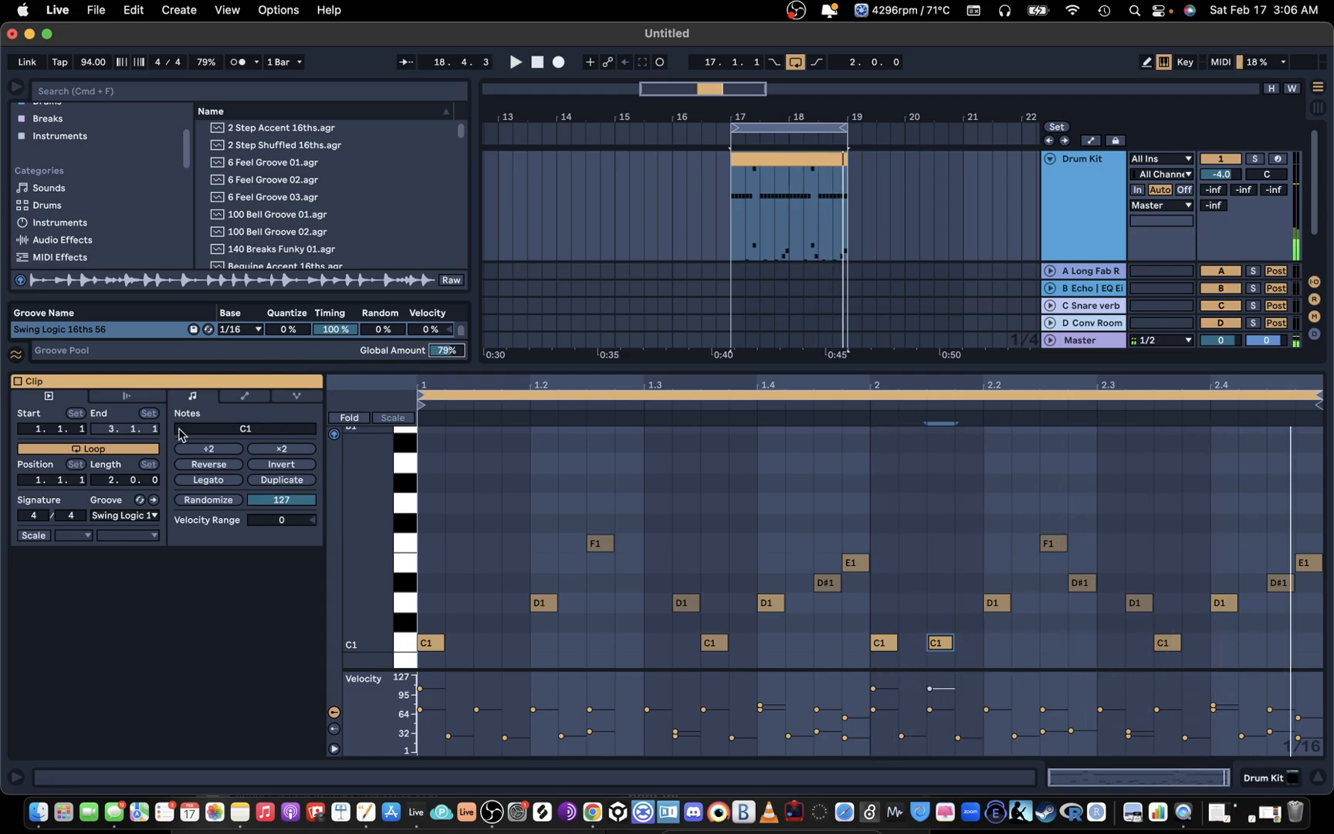
Step: Enlarge the Groove Pool to look over its grooves, shrink it, and find the Grooves category in the browser
drag(318, 296, 318, 117)
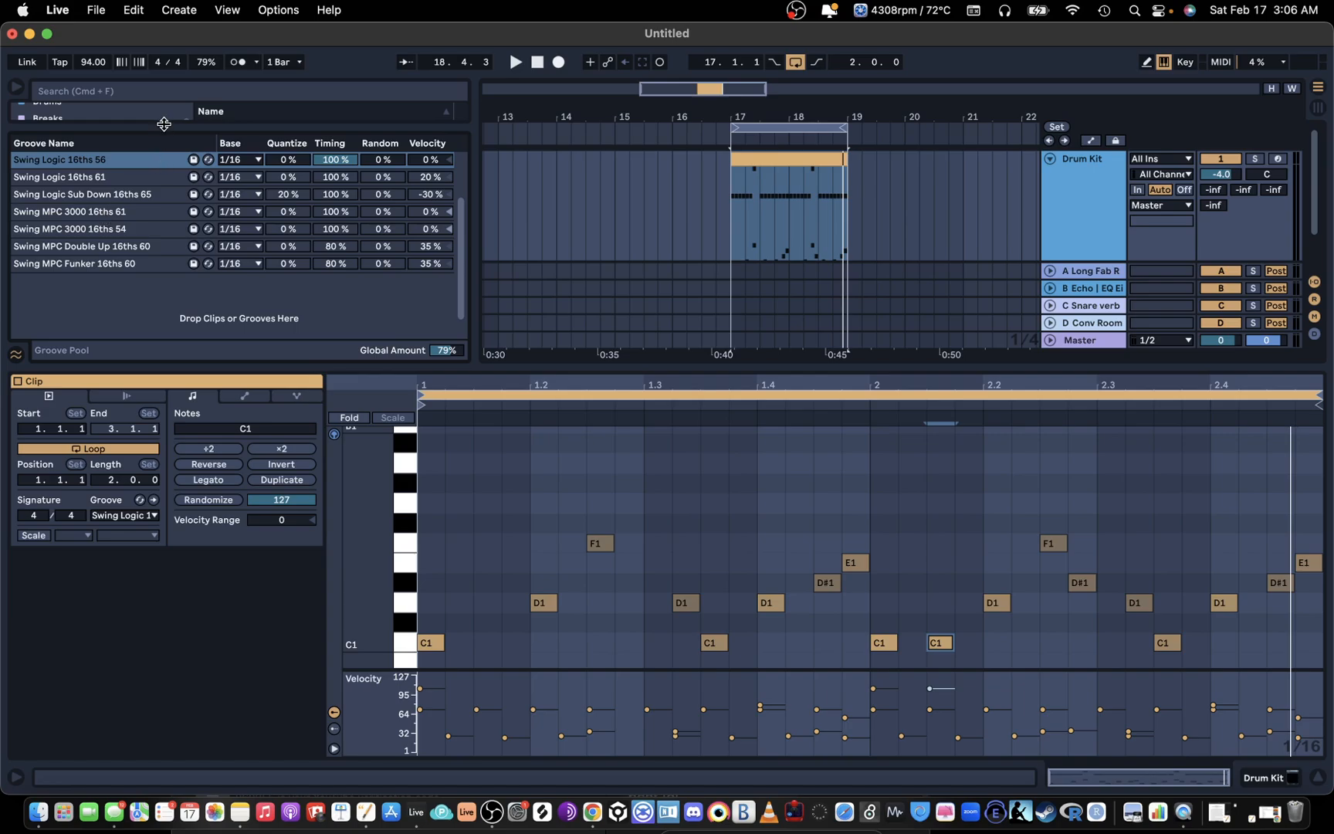
drag(164, 124, 158, 239)
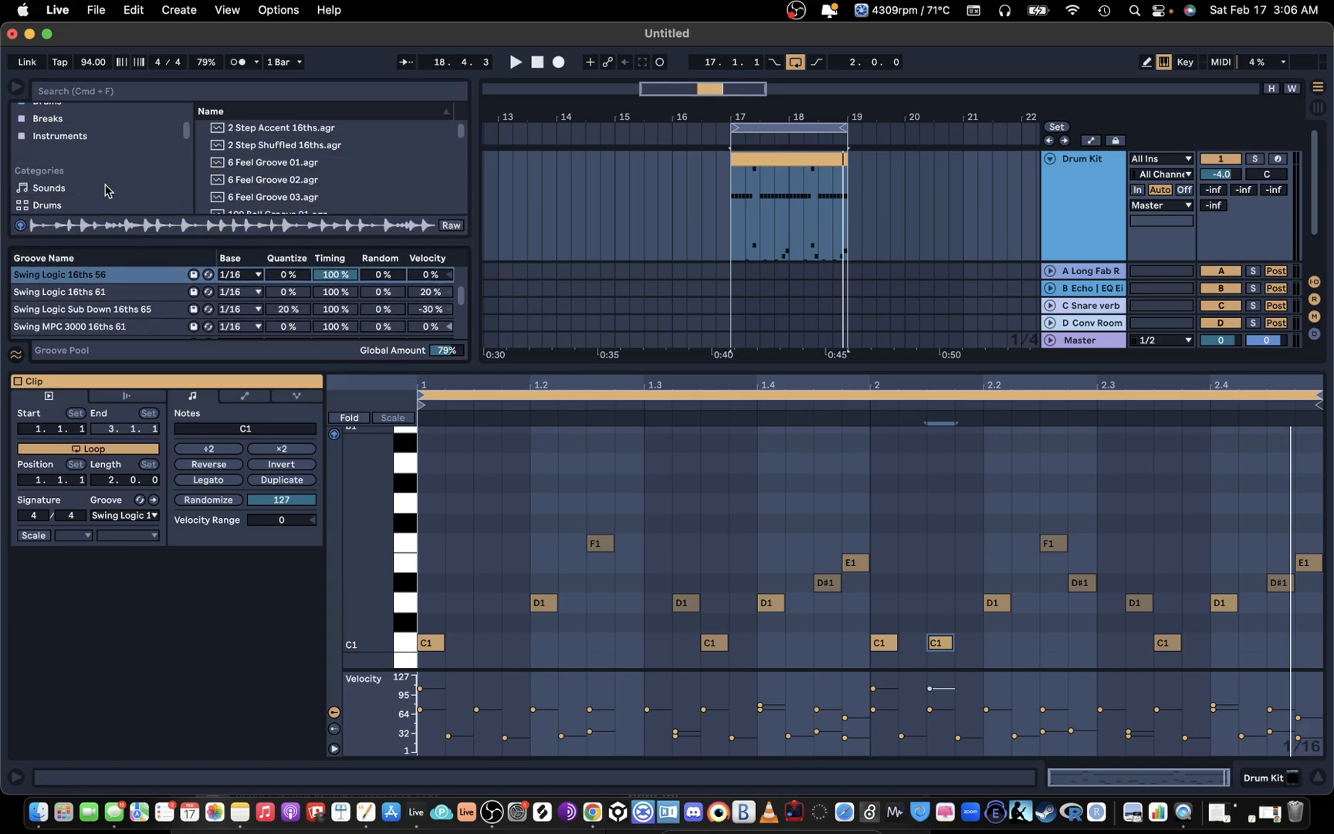
scroll(100, 192, down, 5)
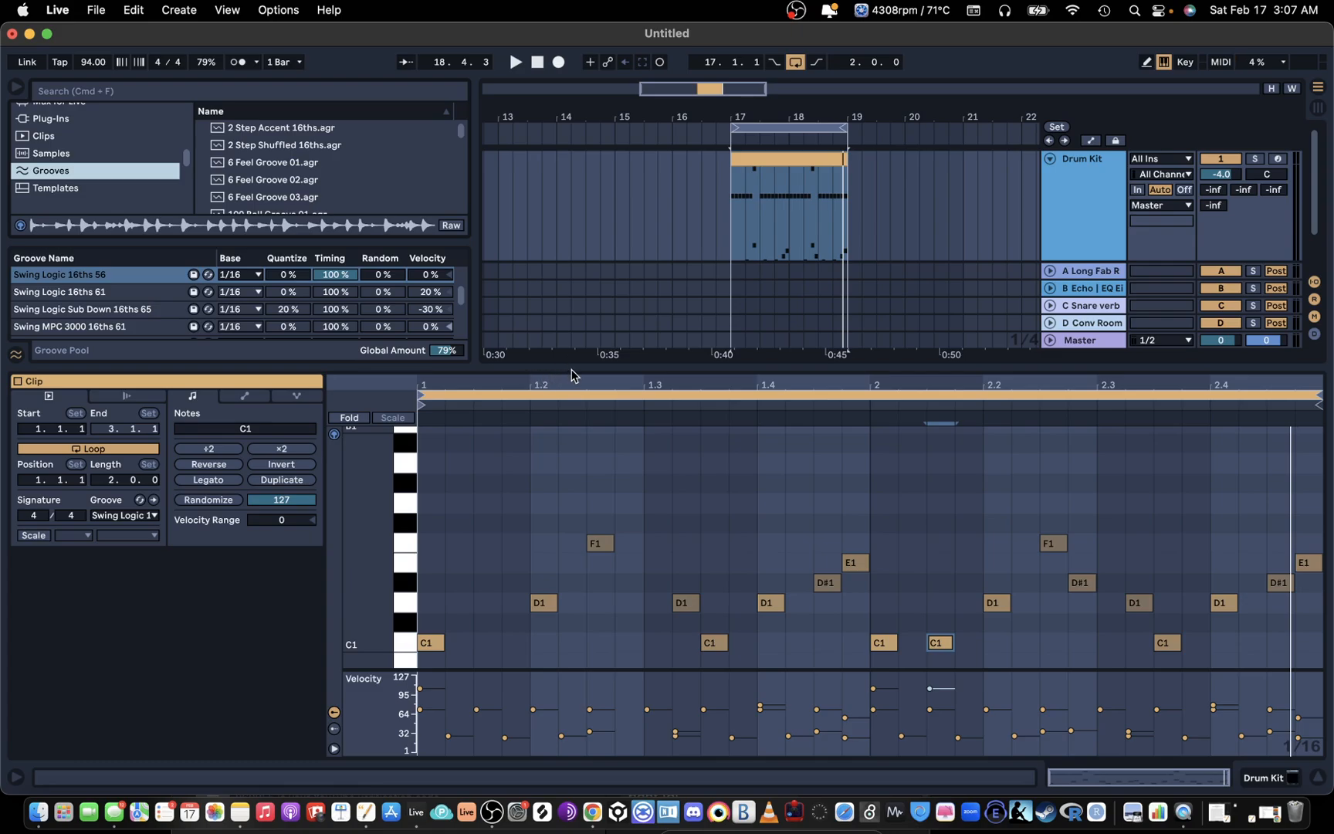
Step: Enlarge the clip's note editor and set the global groove amount to 84%
drag(571, 365, 571, 278)
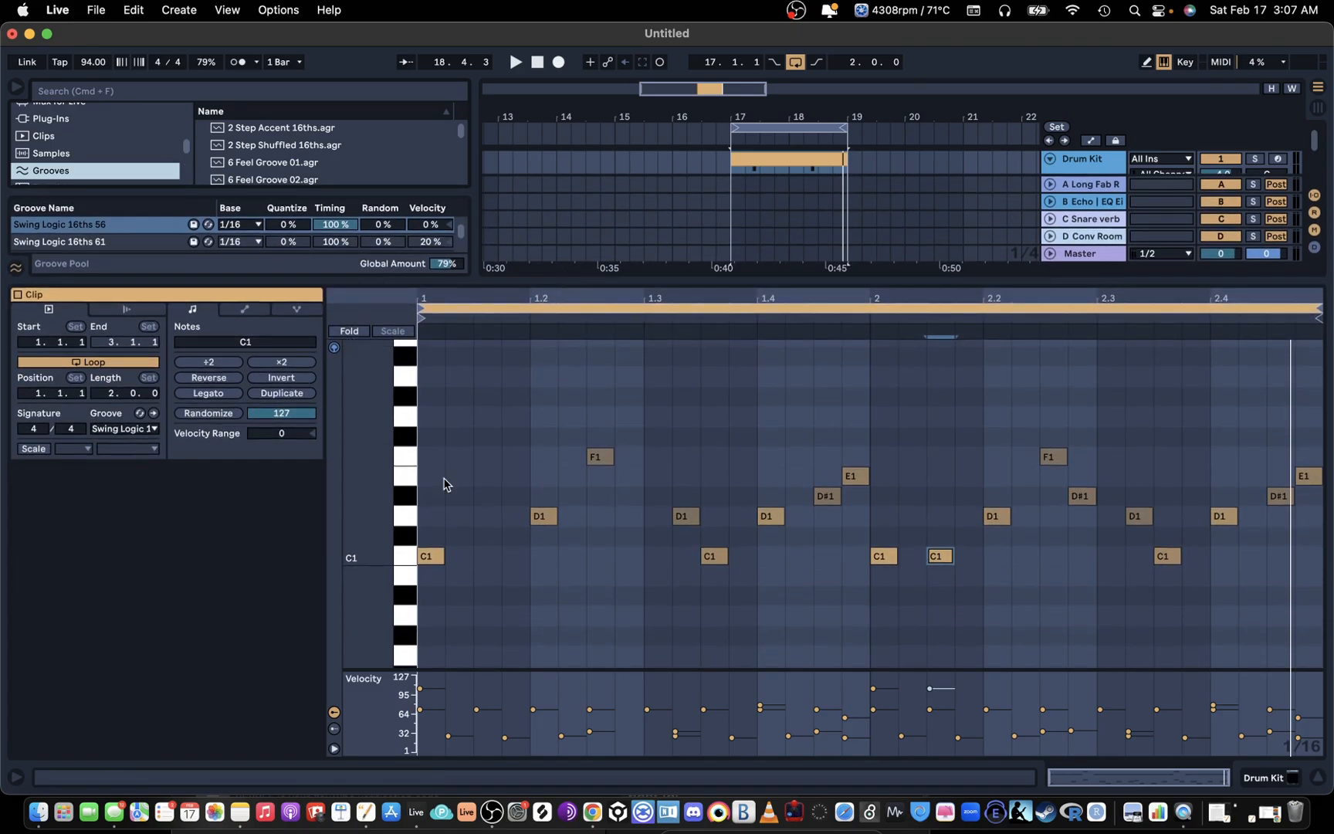
drag(445, 264, 445, 255)
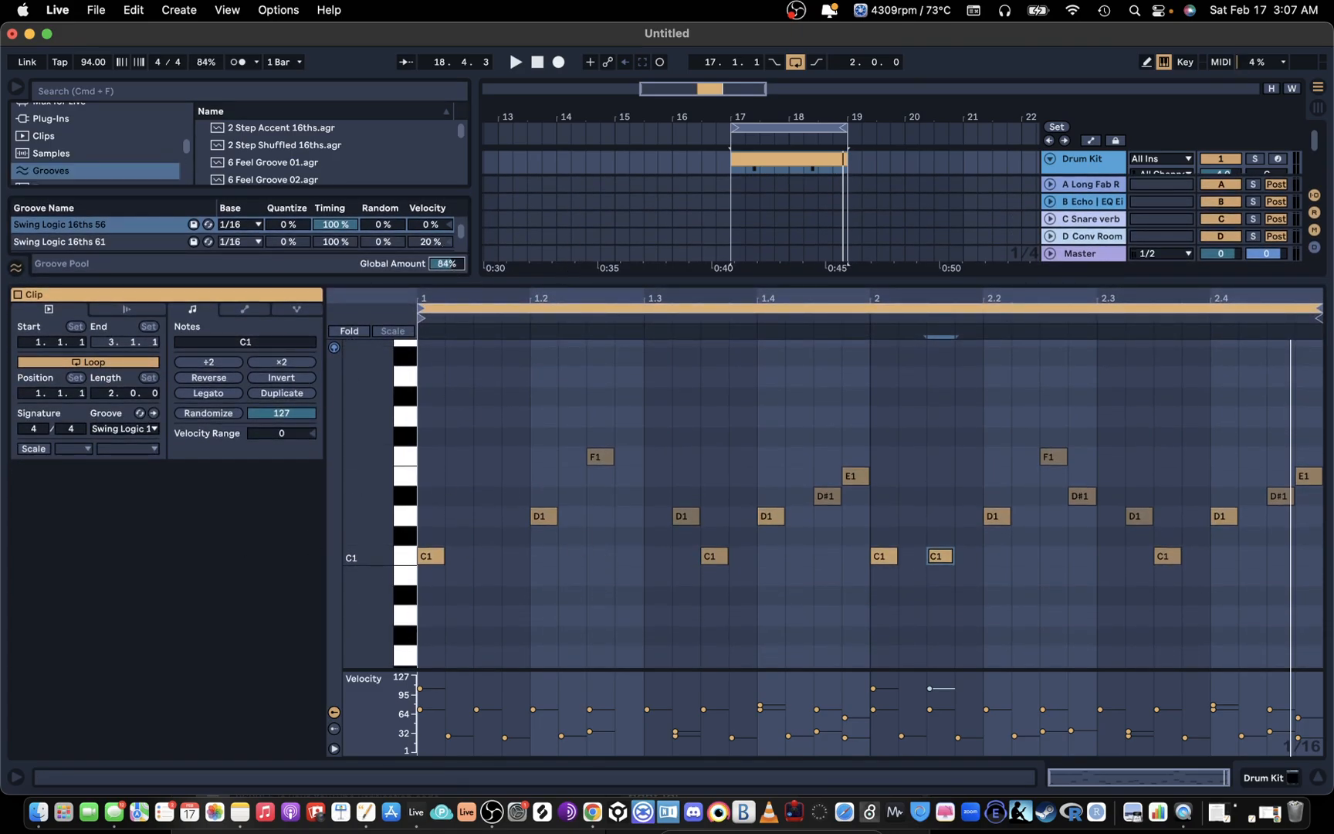
Step: Play the loop with the groove applied and set the global groove amount to 83%
key(space)
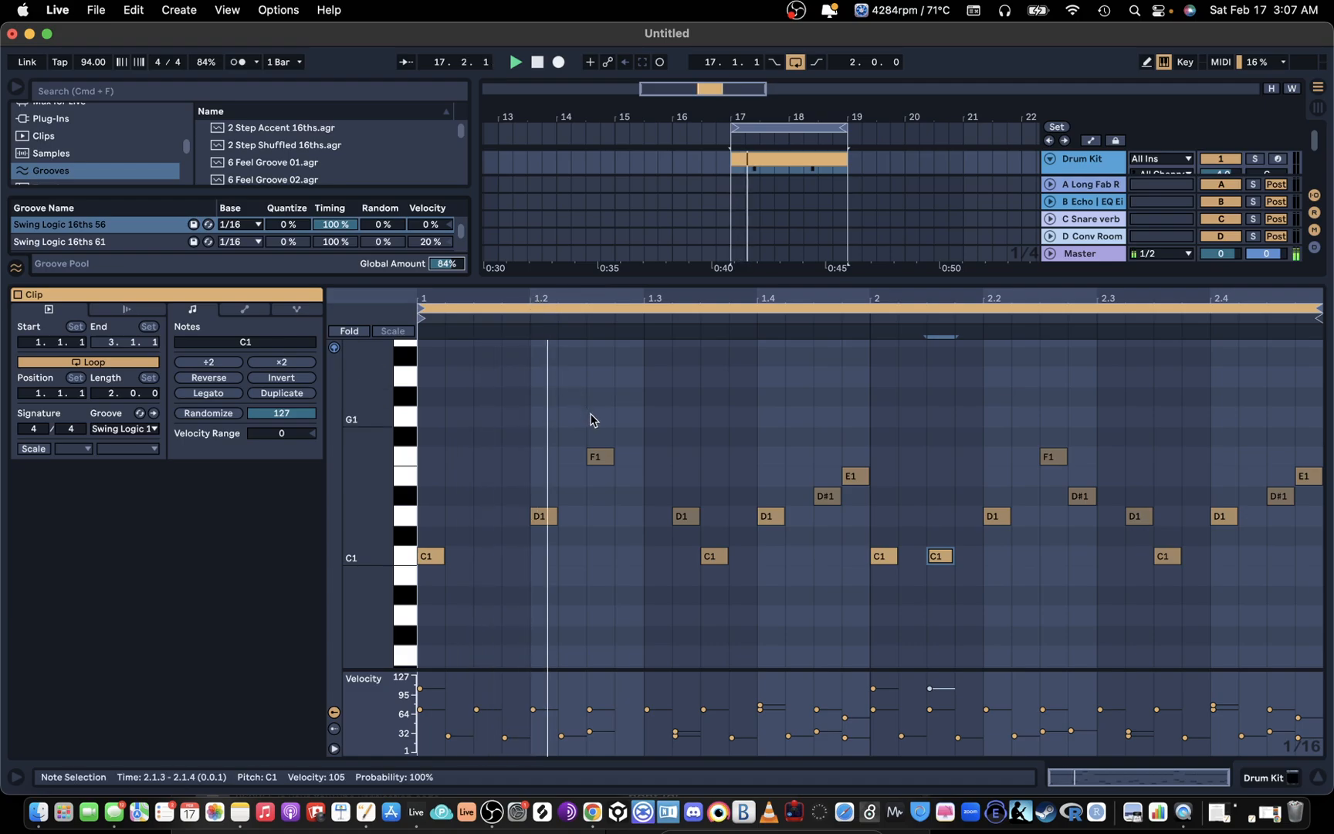
scroll(591, 424, up, 5)
scroll(587, 434, up, 4)
key(space)
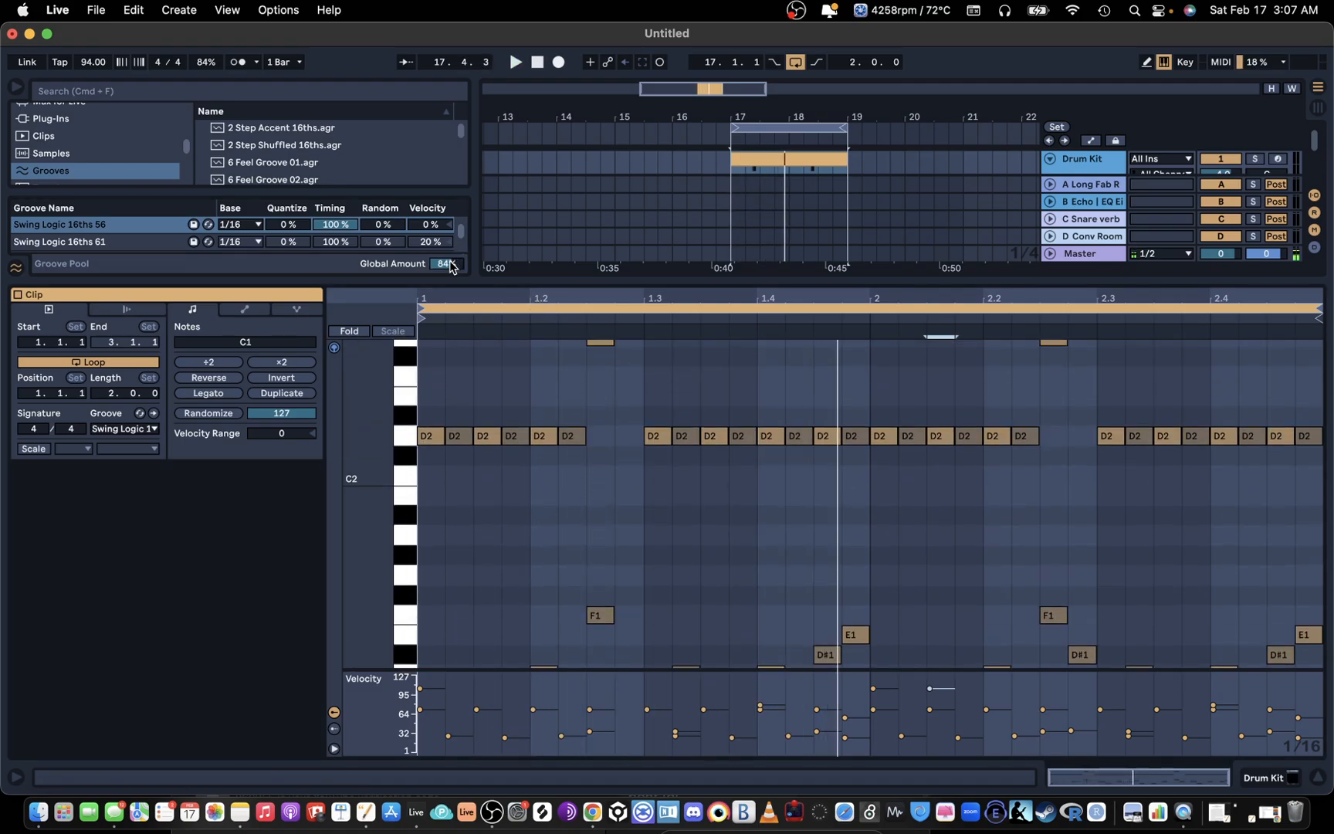
drag(450, 264, 450, 266)
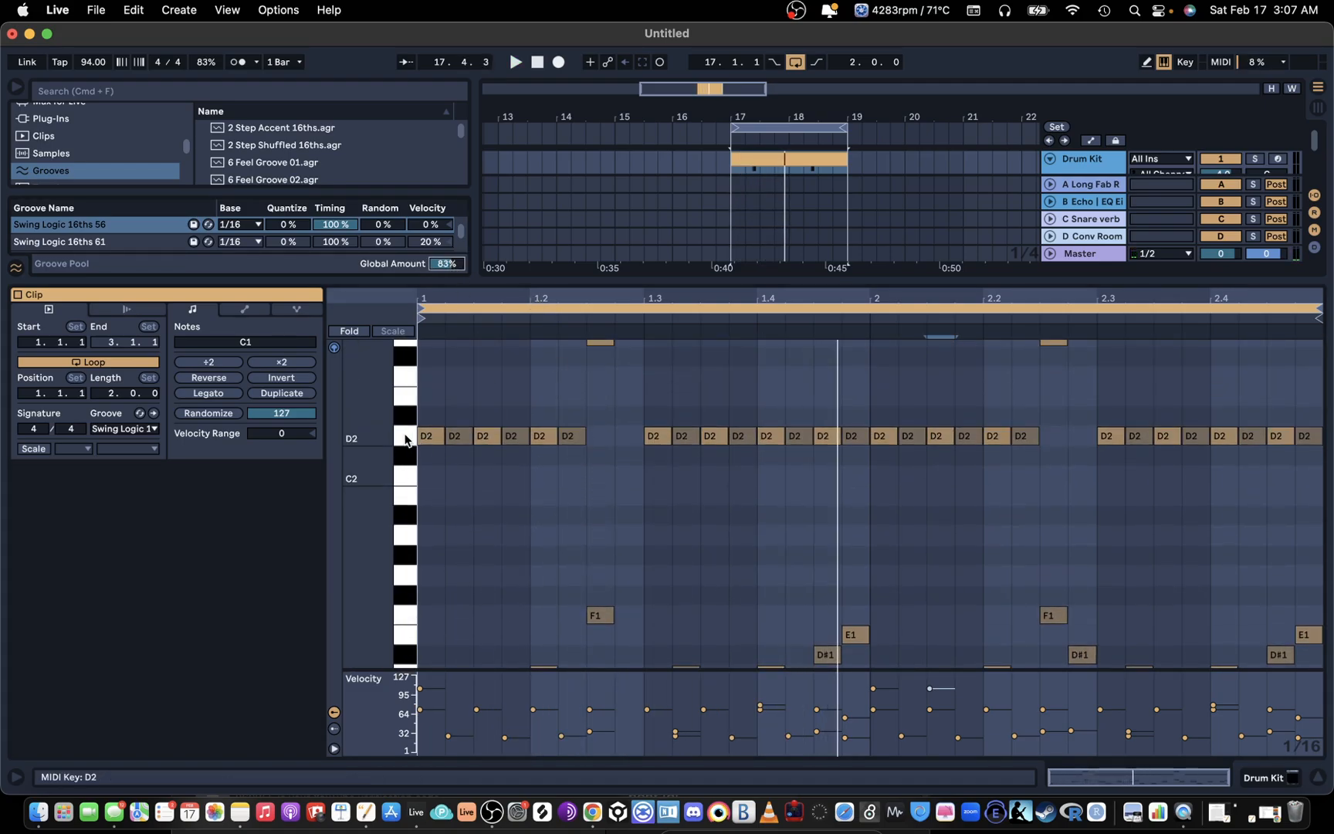
Step: Set the global groove amount to 0% and try shifting all the D2 notes slightly behind and ahead of the beat
click(432, 437)
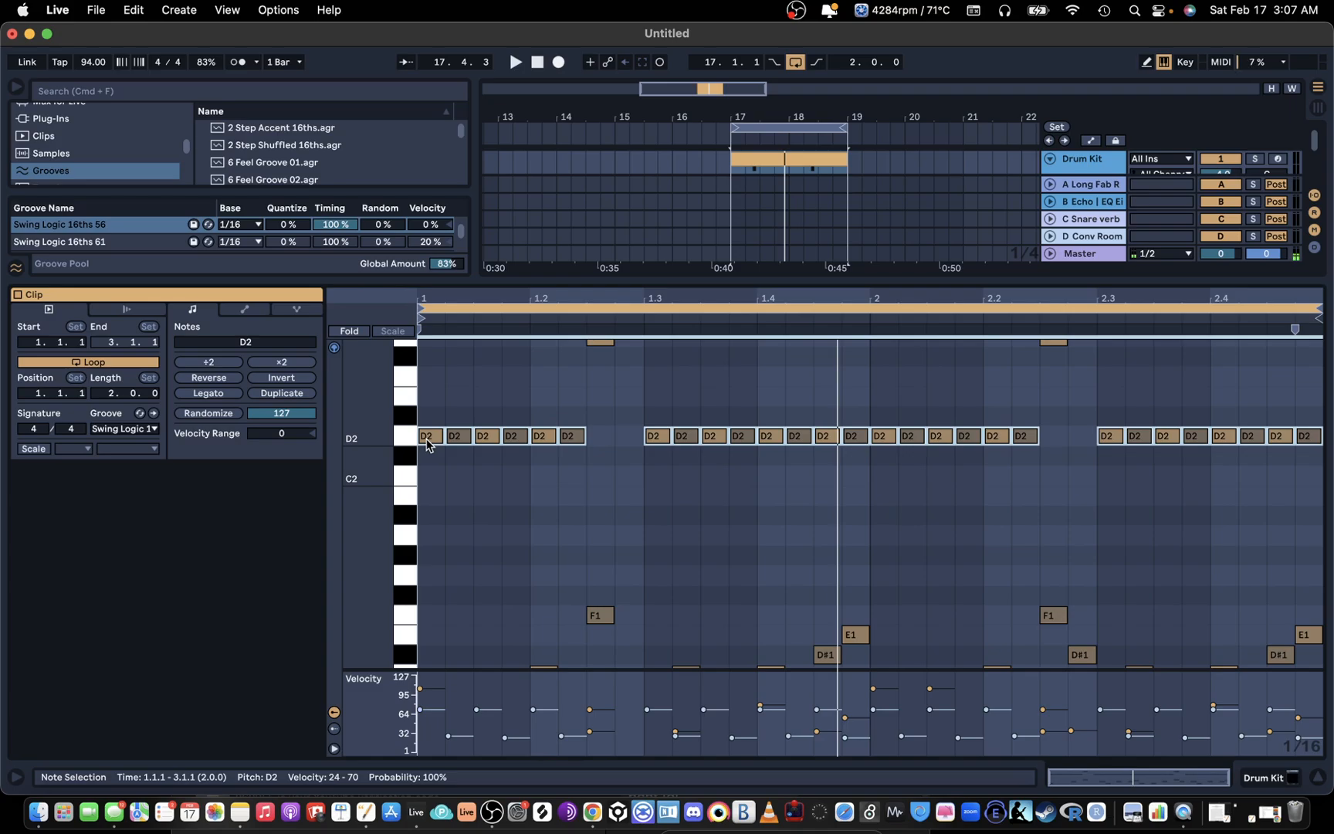
drag(427, 441, 430, 442)
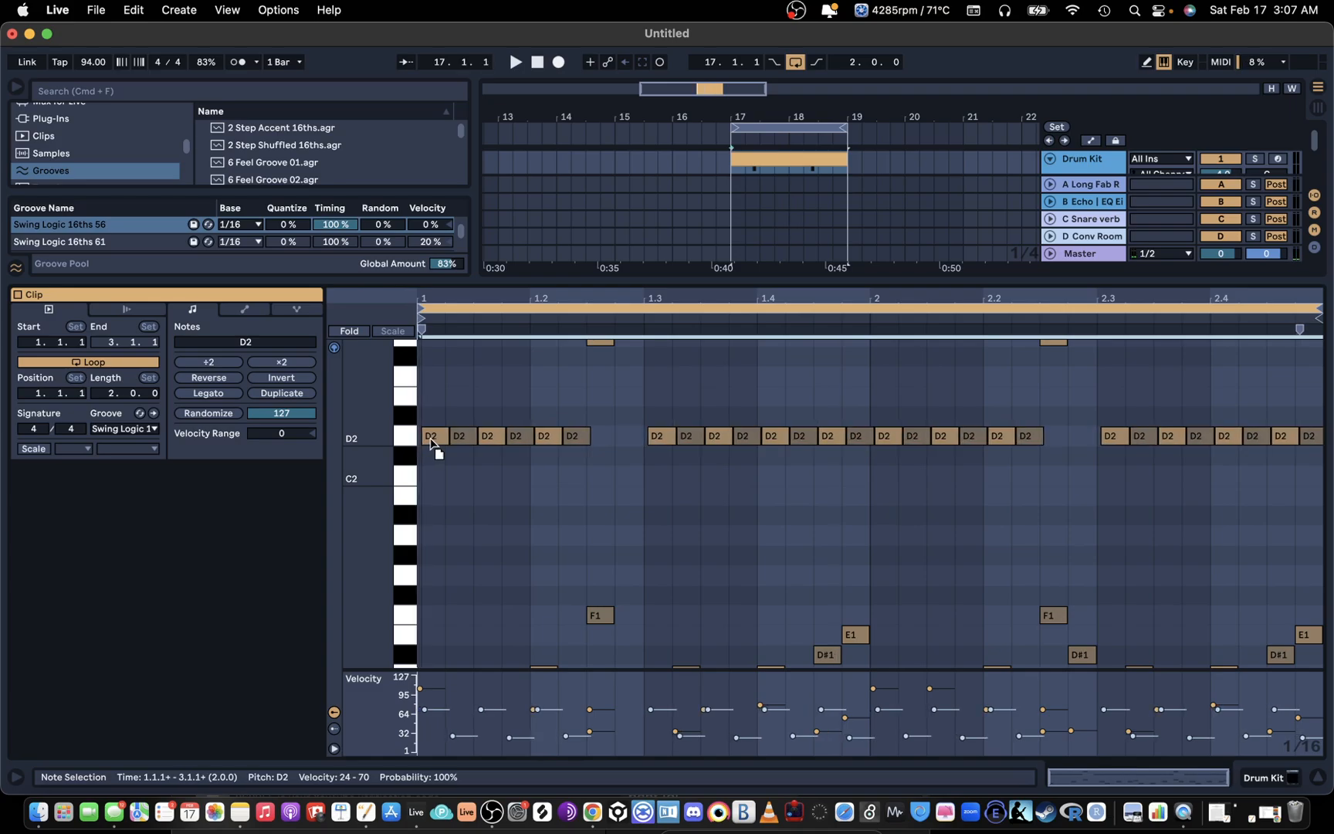
drag(445, 264, 503, 355)
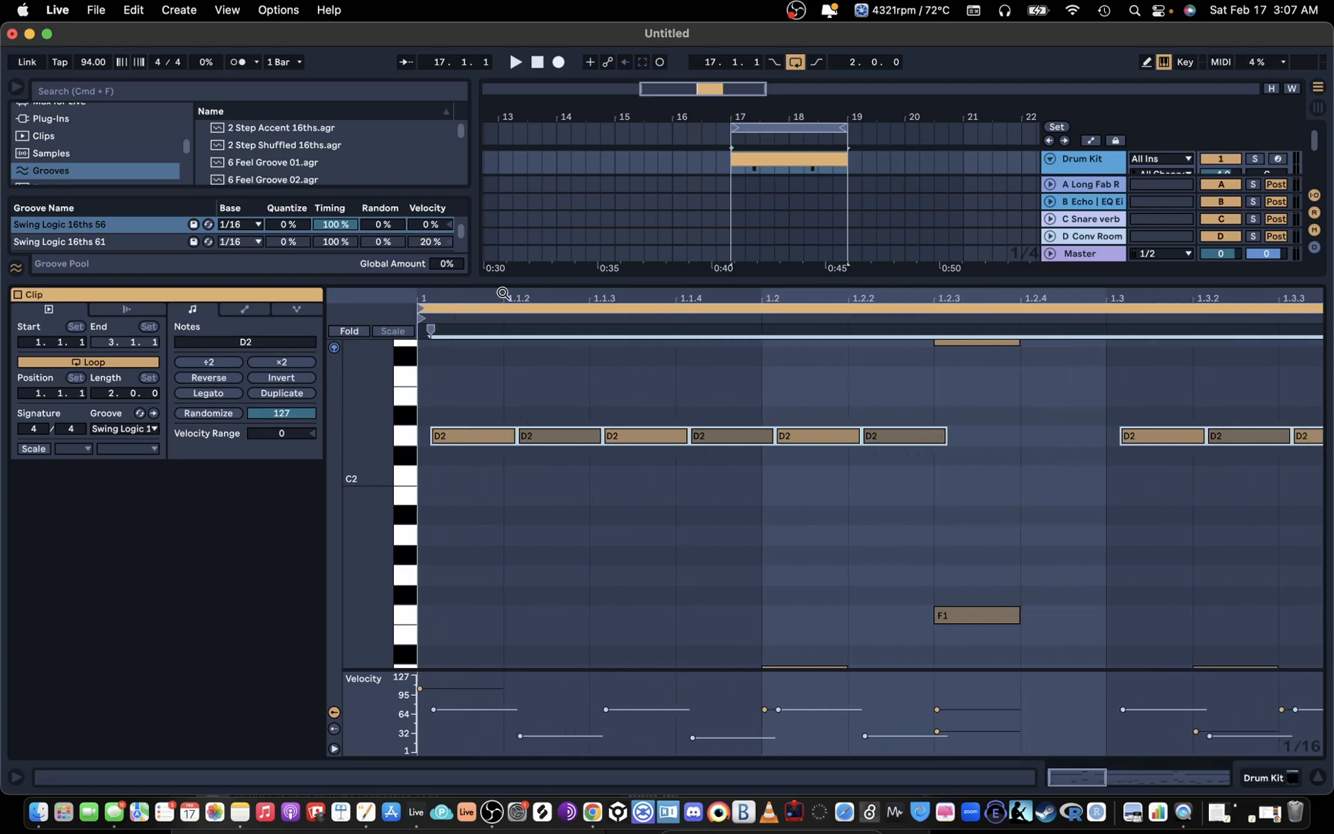
mouse_move(467, 437)
mouse_down()
mouse_move(425, 440)
mouse_move(470, 444)
mouse_move(441, 434)
mouse_up()
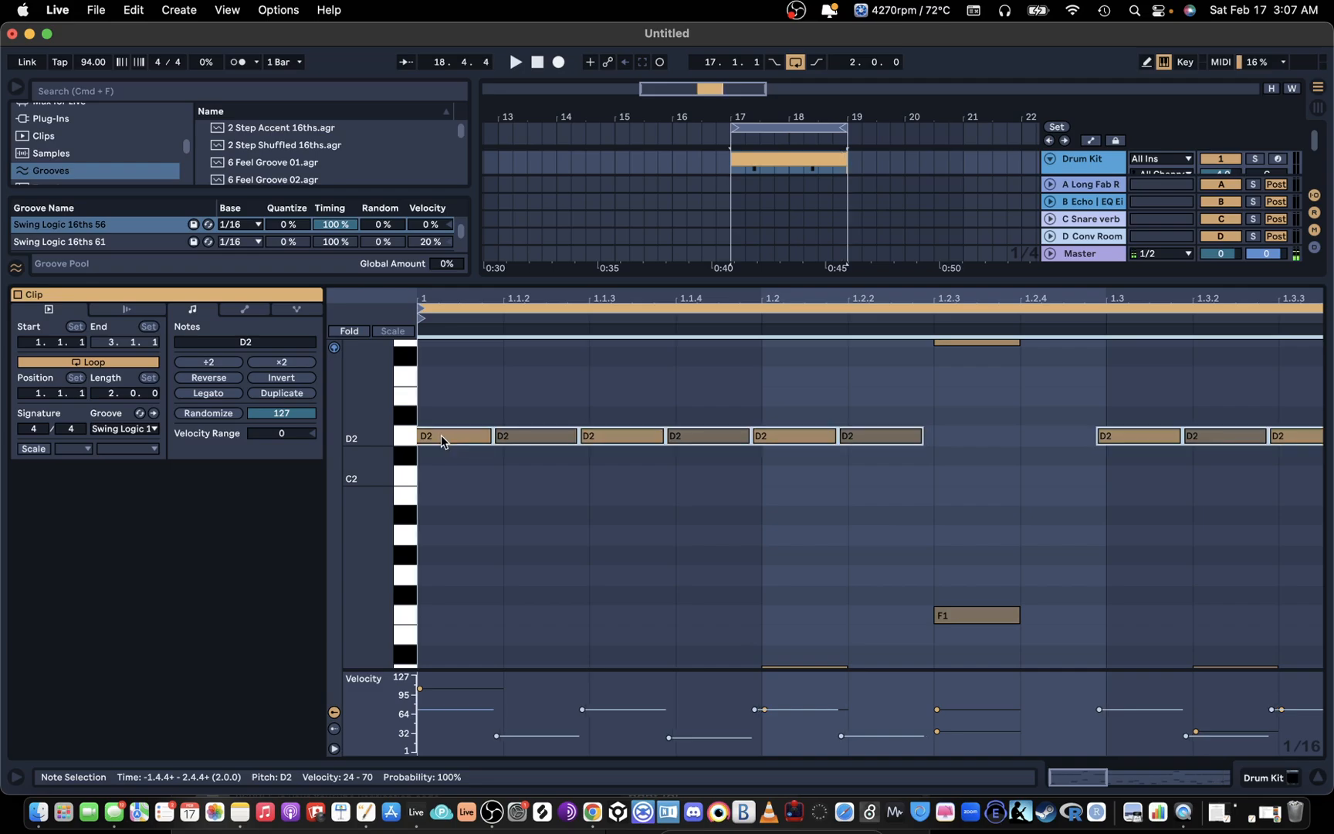
key(super+z)
Step: Nudge the F1 note at 1.2.3 slightly late
scroll(602, 465, down, 4)
drag(970, 465, 985, 468)
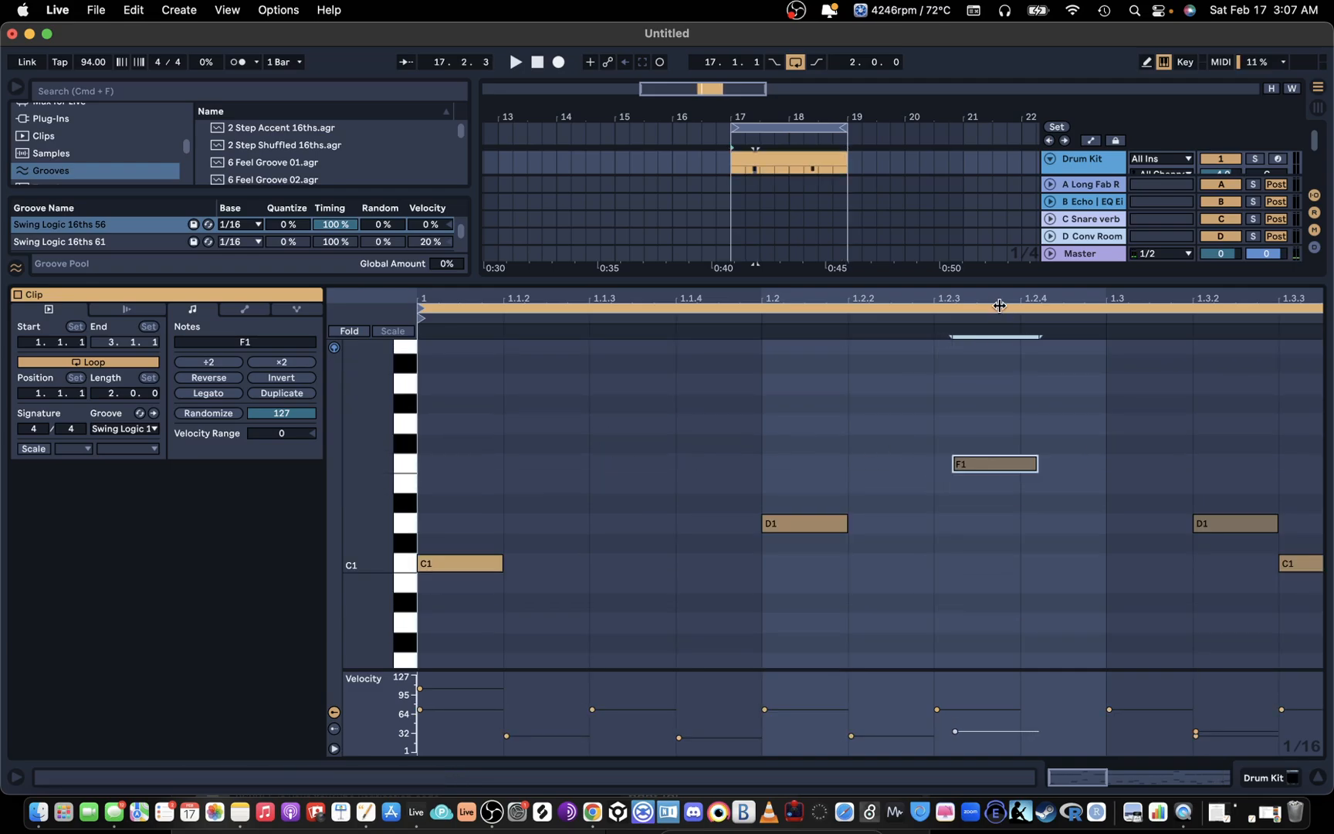
drag(1000, 304, 652, 381)
Step: Turn on the triplet grid, try the bar 1 F1 note at another position, and delete that note
right_click(661, 386)
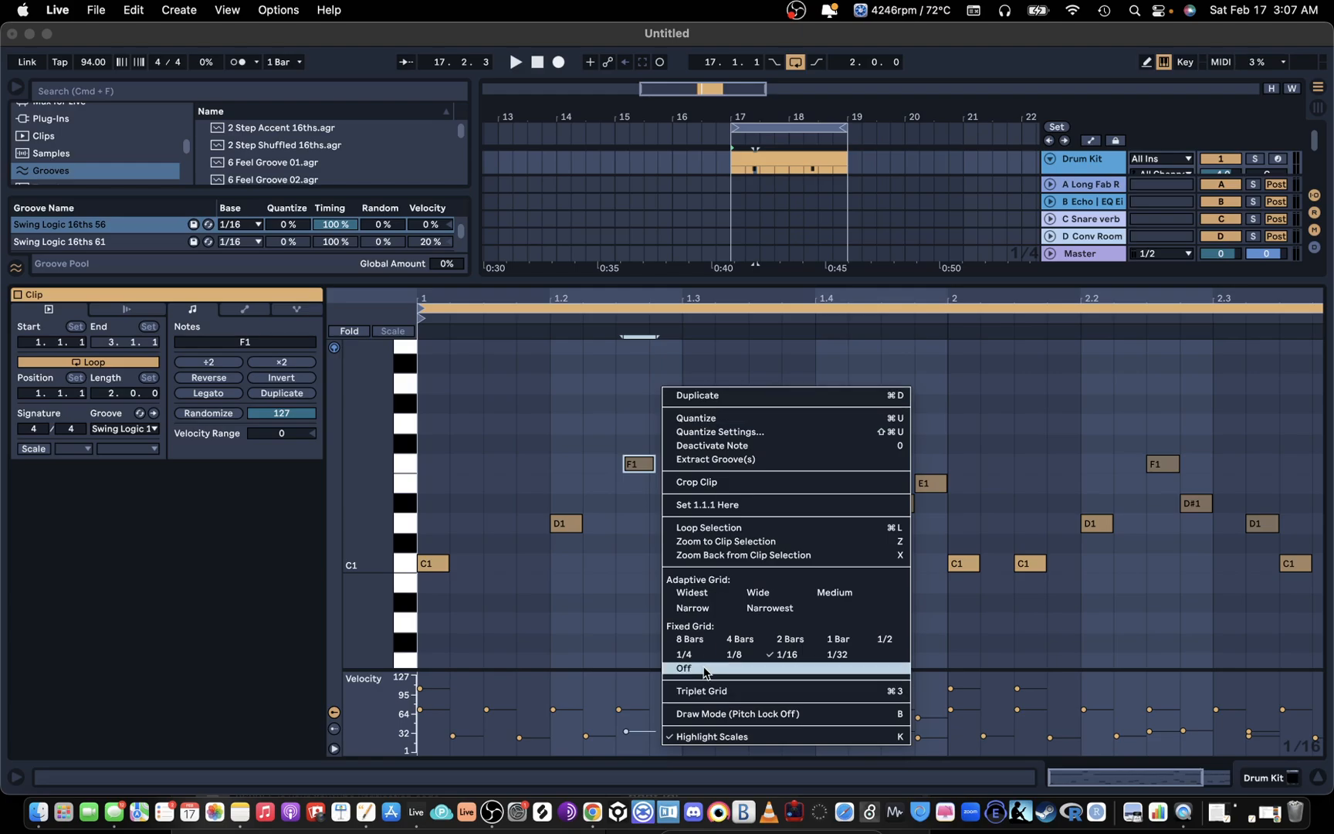
click(704, 691)
drag(638, 468, 694, 450)
key(space)
key(space)
key(Delete)
Step: Delete all the notes in beat 2.4, including the D1, D#1 and E1 notes and the D2 notes above them
scroll(565, 426, up, 5)
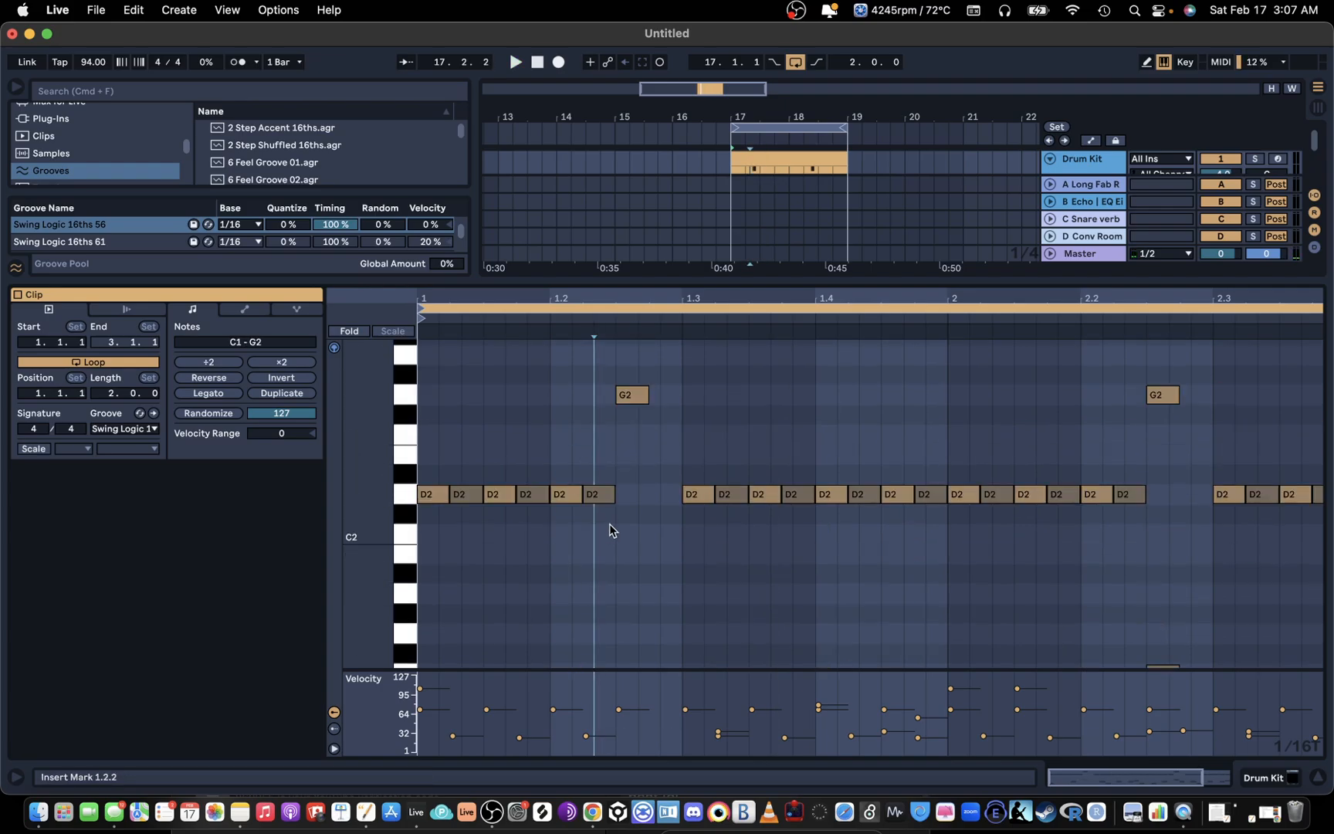
click(608, 435)
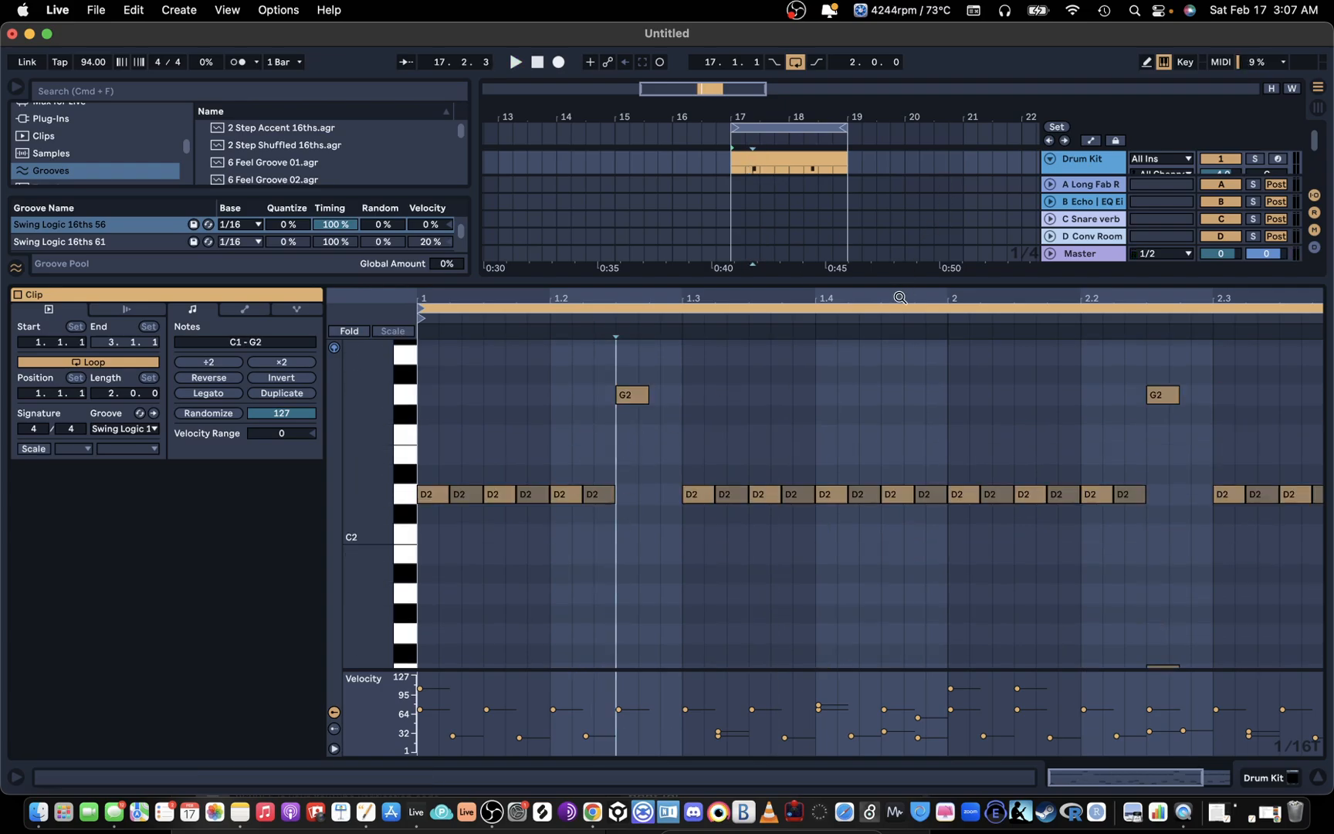
drag(898, 296, 897, 266)
scroll(884, 447, down, 5)
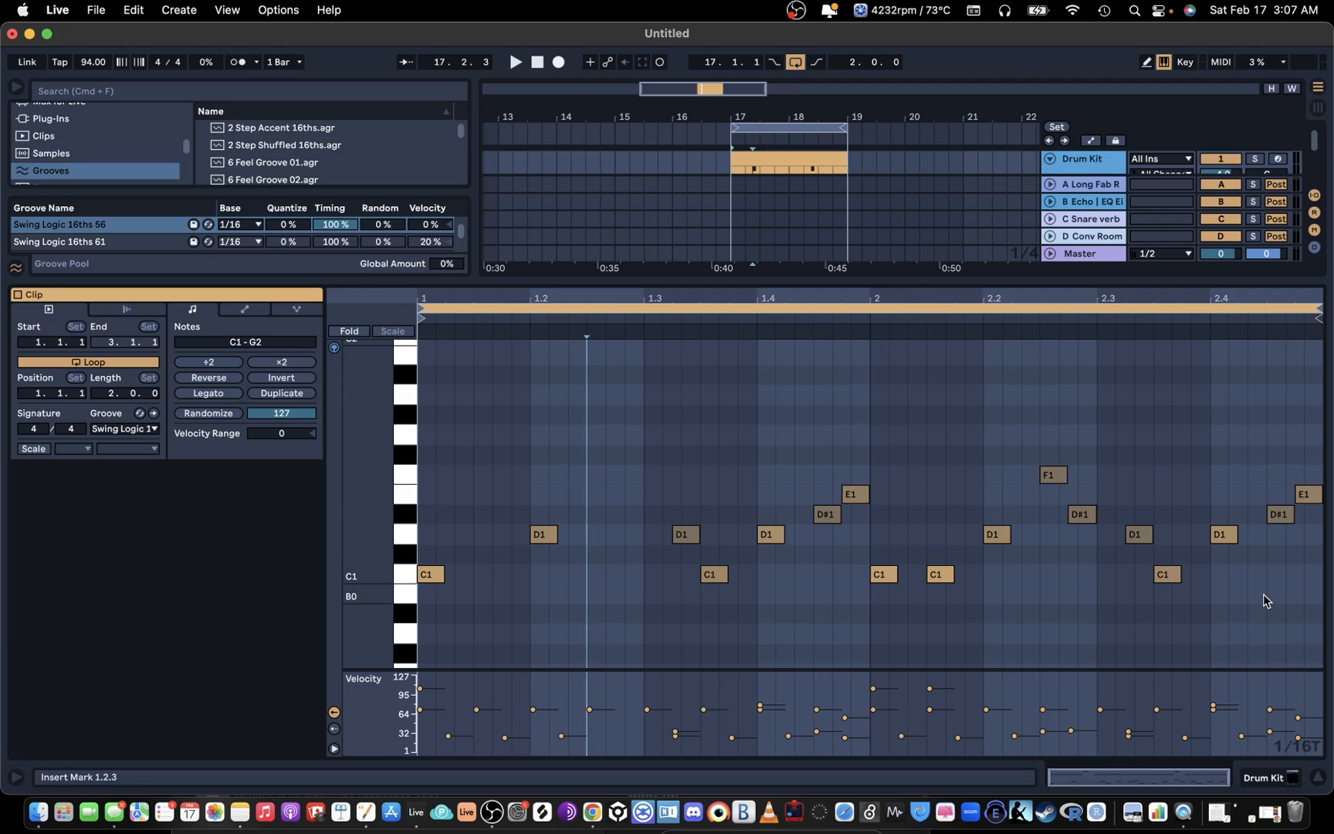
scroll(1263, 595, up, 5)
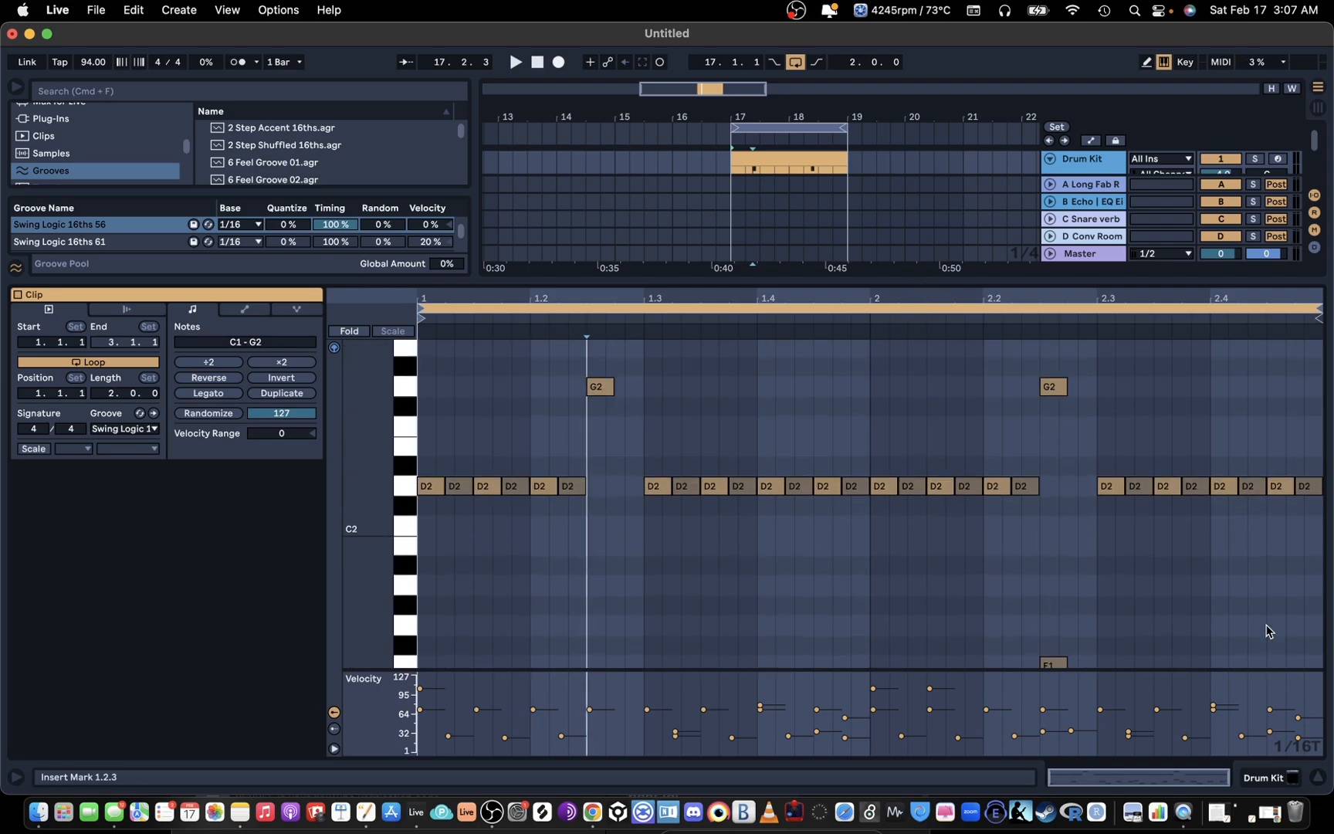
scroll(1266, 631, up, 2)
drag(1294, 302, 1266, 372)
scroll(1286, 494, down, 4)
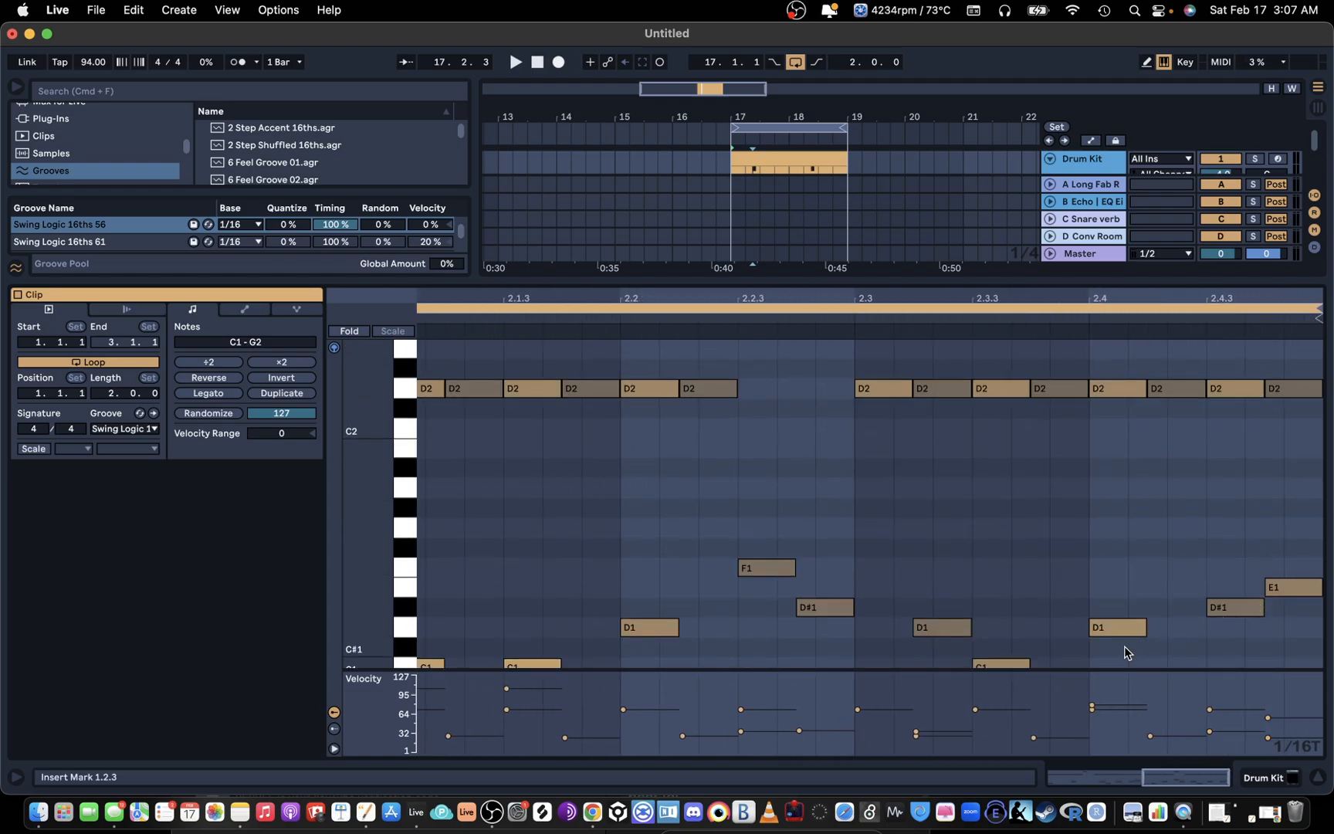
drag(1124, 653, 1326, 518)
key(Delete)
drag(1108, 420, 1329, 349)
key(Delete)
Step: Add a sixteenth-triplet note at 2.4.1 in the emptied last beat and place it on G2
scroll(1144, 536, up, 3)
scroll(1144, 532, down, 5)
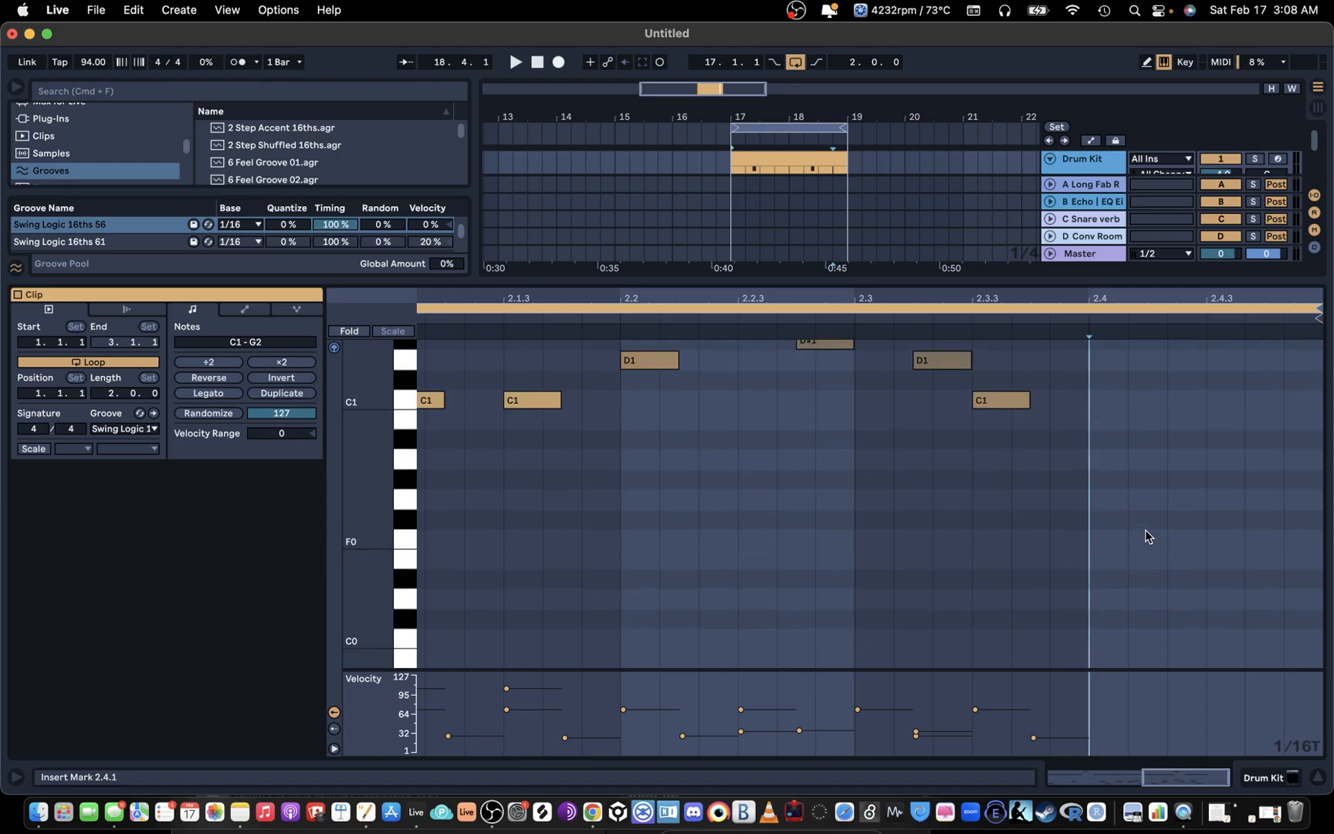
scroll(1144, 533, up, 3)
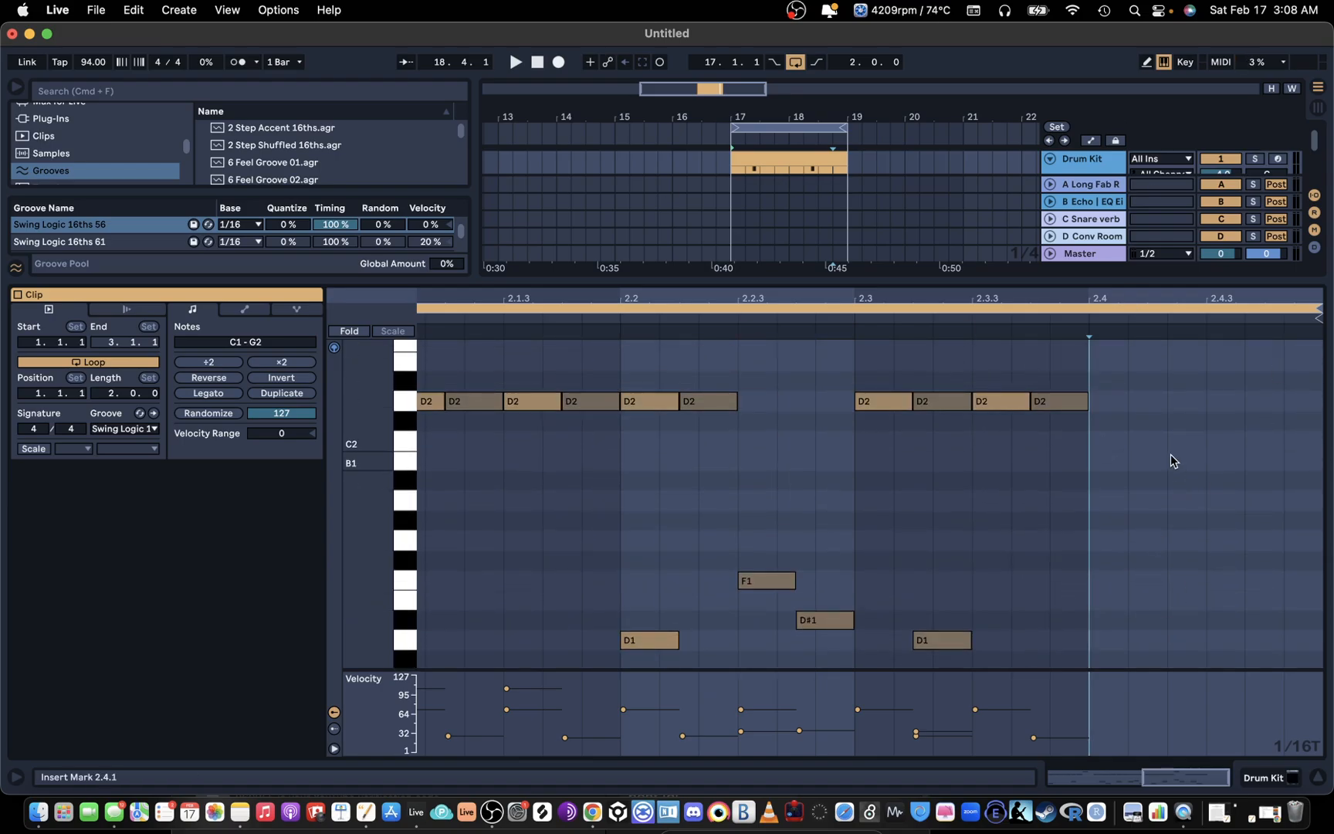
scroll(1168, 467, up, 1)
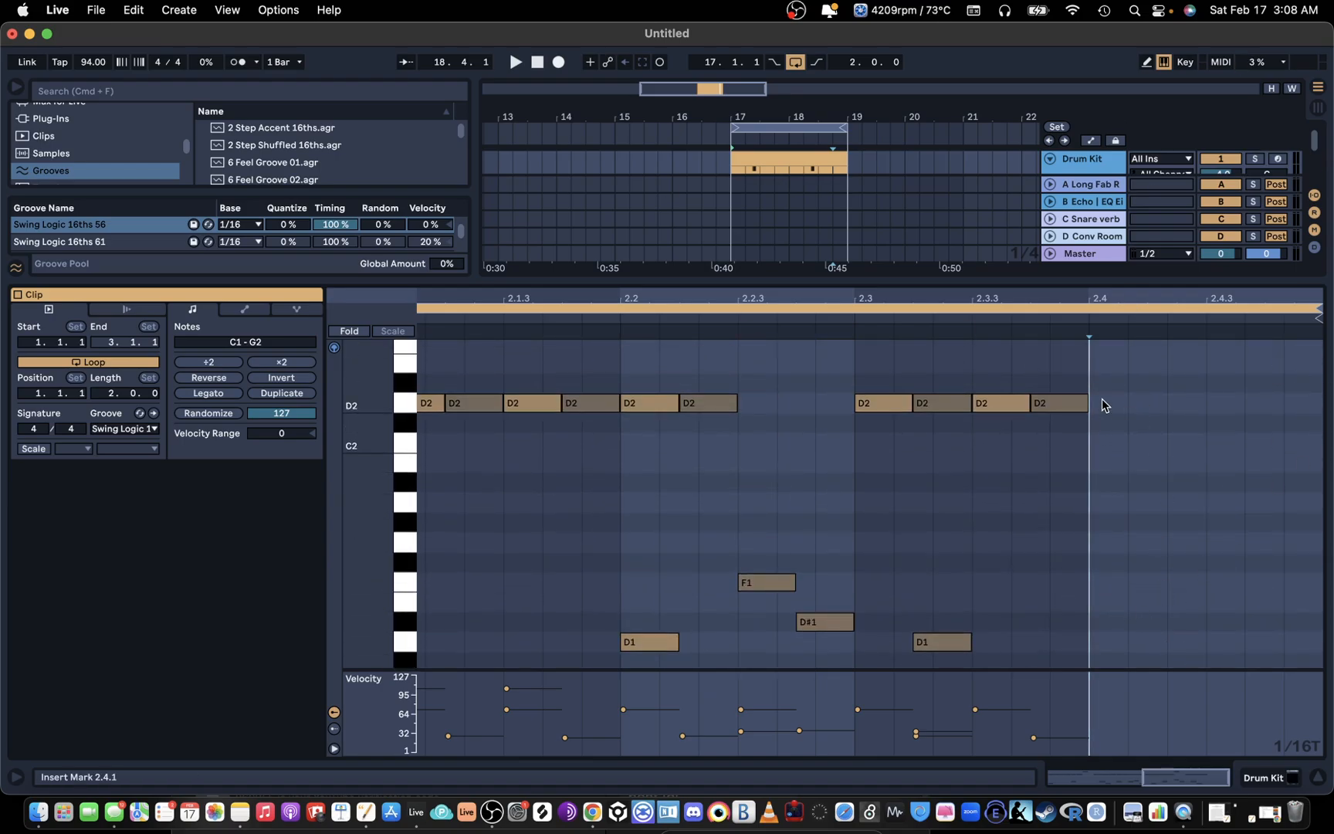
drag(1096, 374, 1325, 337)
scroll(1178, 368, down, 3)
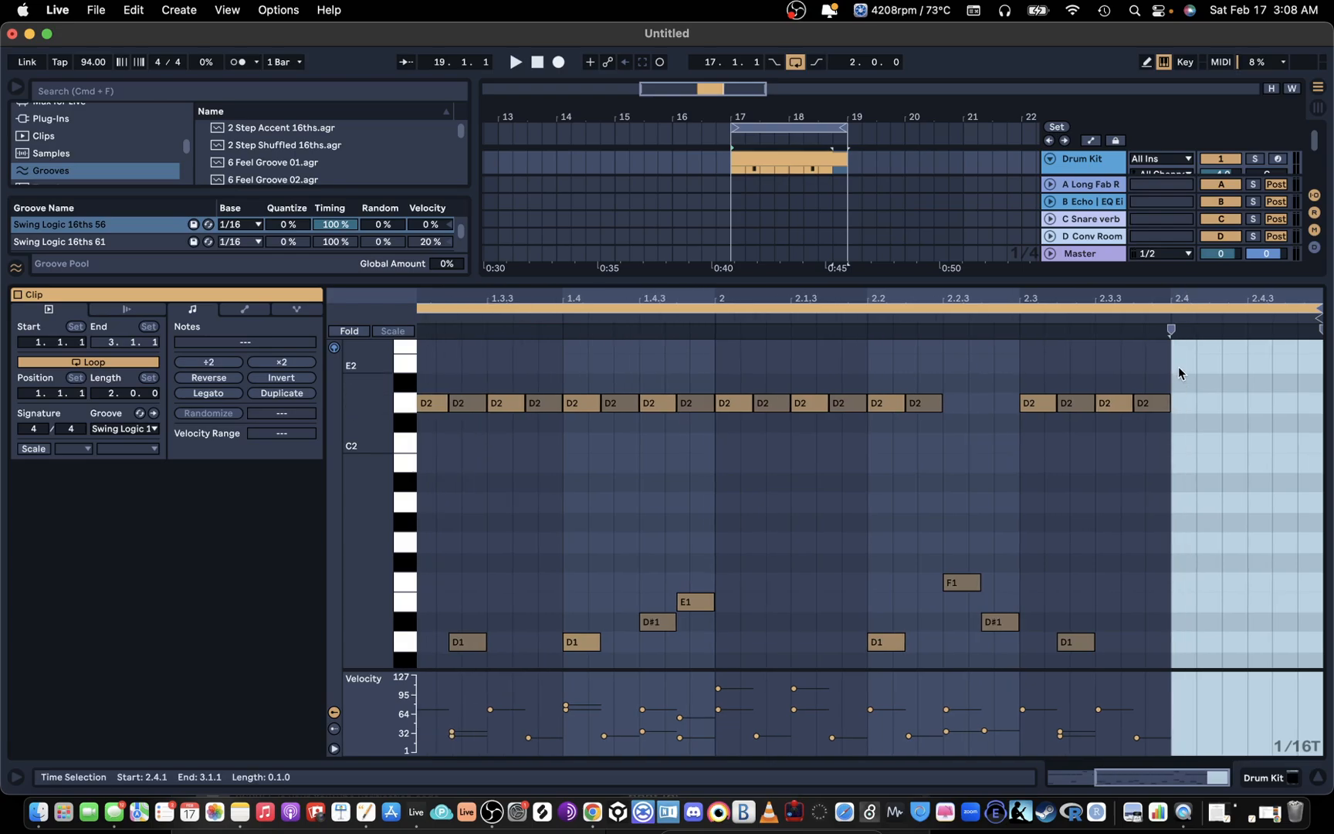
double_click(1181, 345)
scroll(1188, 378, up, 3)
drag(1183, 461, 1189, 419)
scroll(1242, 449, up, 4)
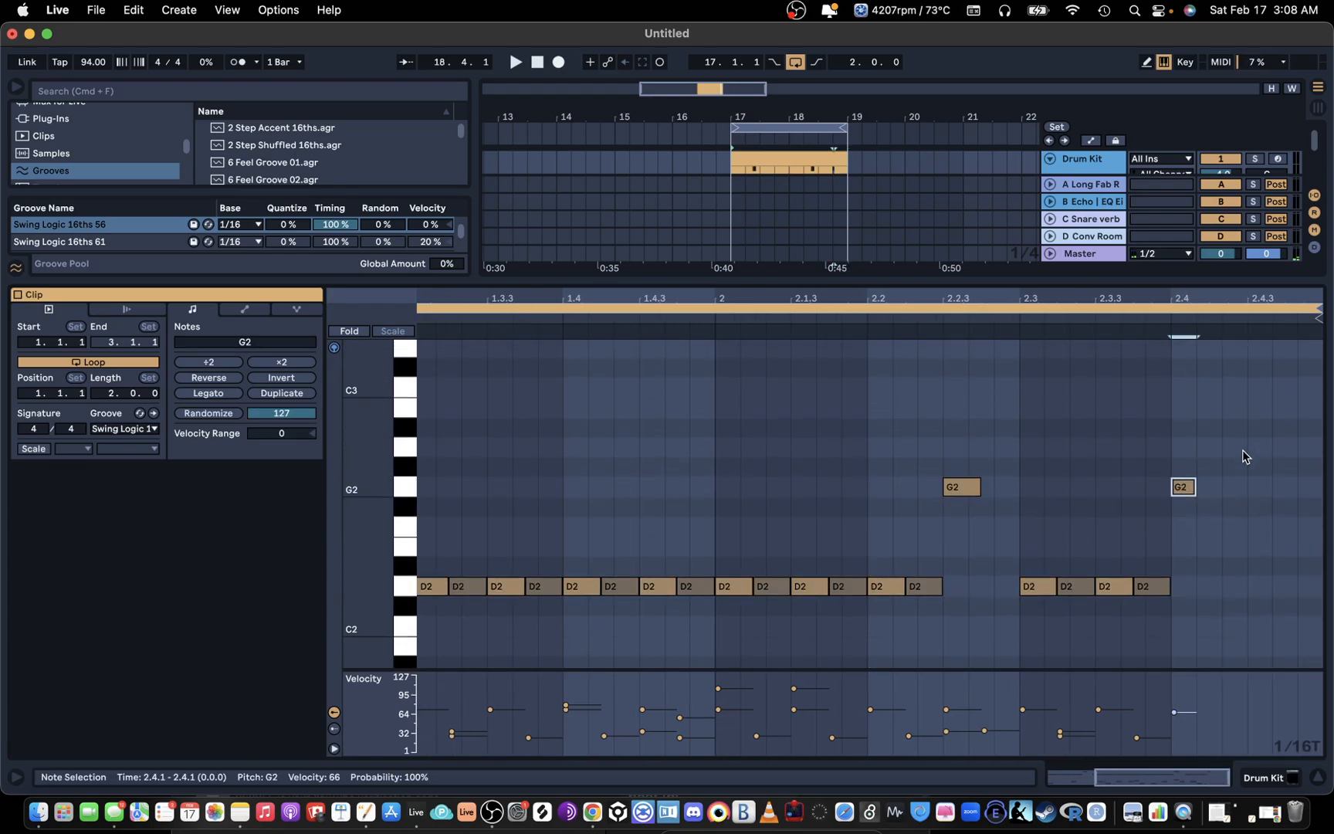
Step: Add a sixteenth-triplet note on G3 at 2.4.1 and play the loop
click(1178, 363)
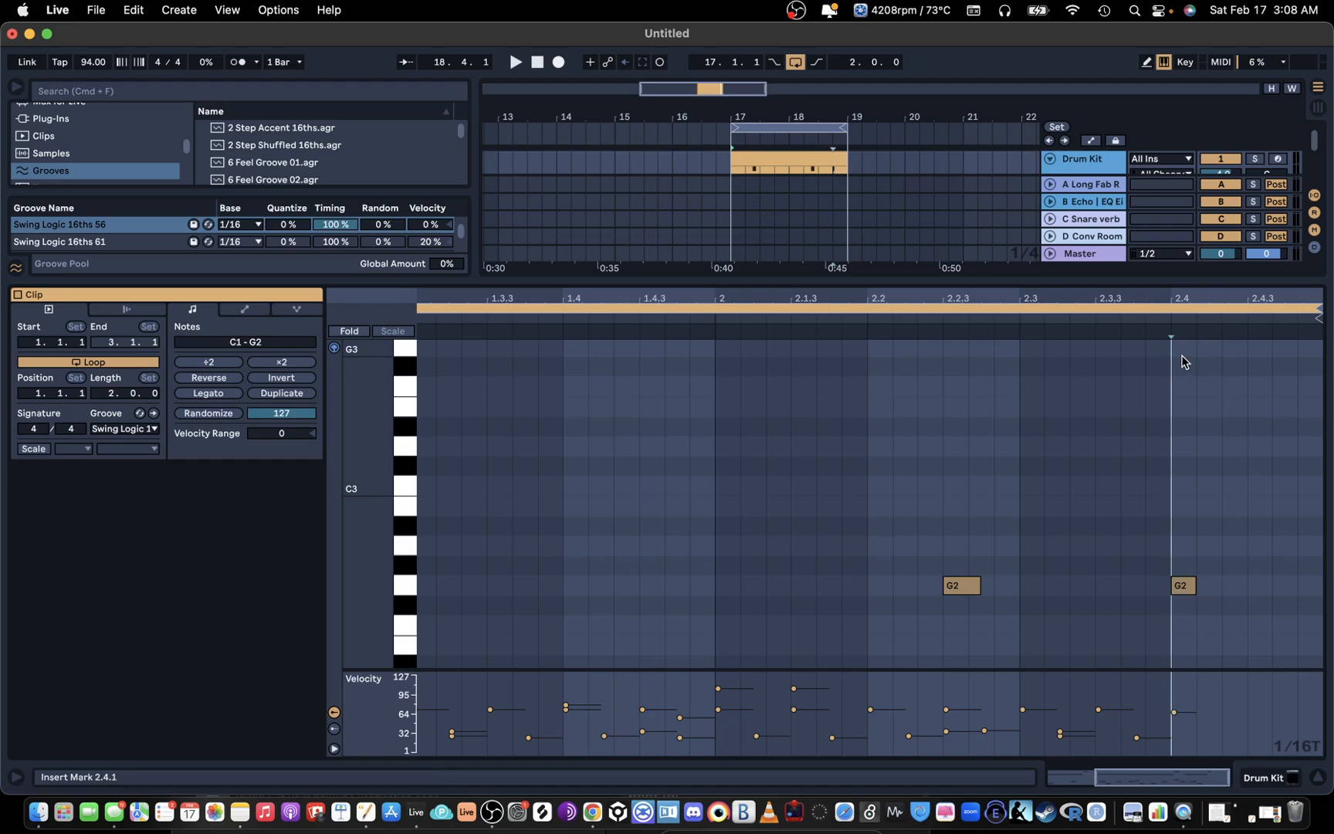
click(1185, 344)
click(1254, 355)
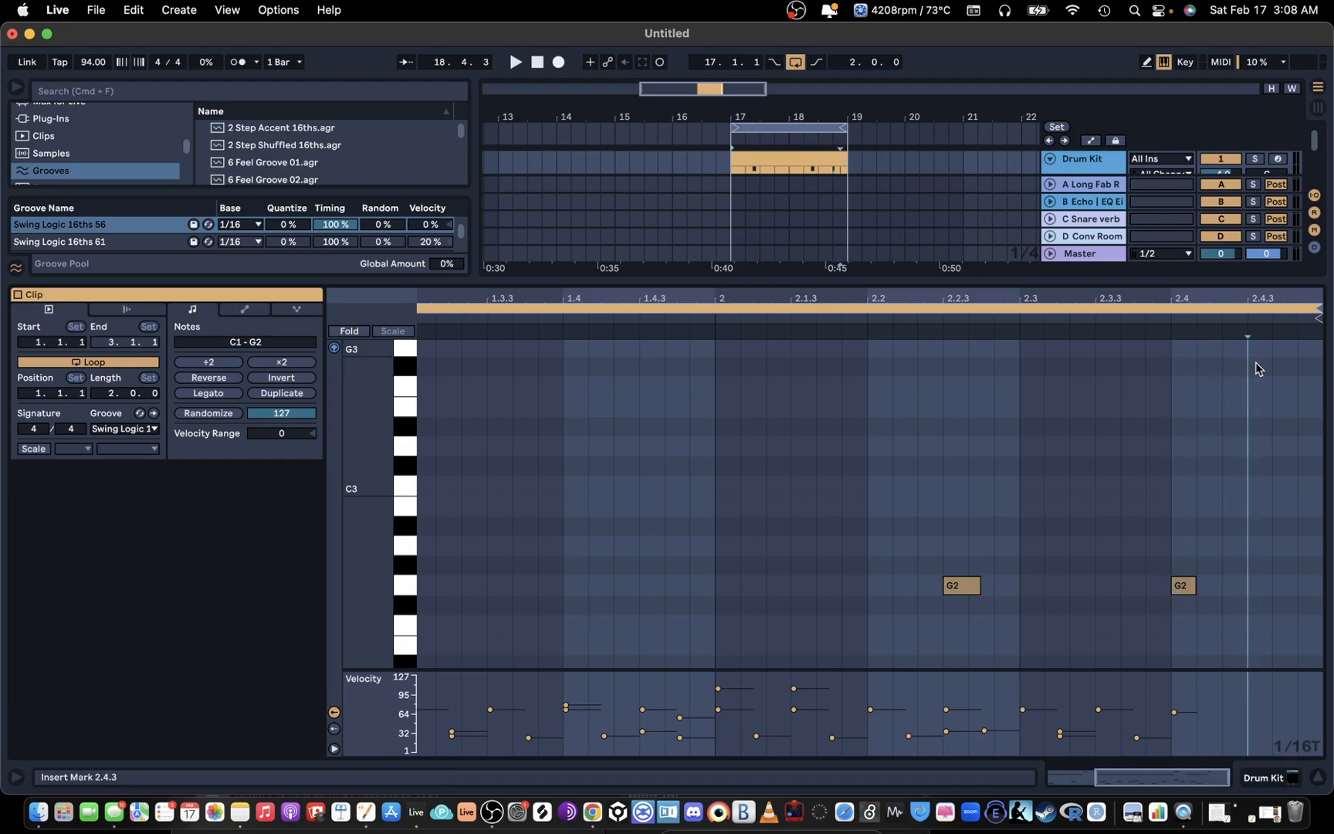
double_click(1252, 386)
drag(1256, 386, 1193, 522)
click(1067, 320)
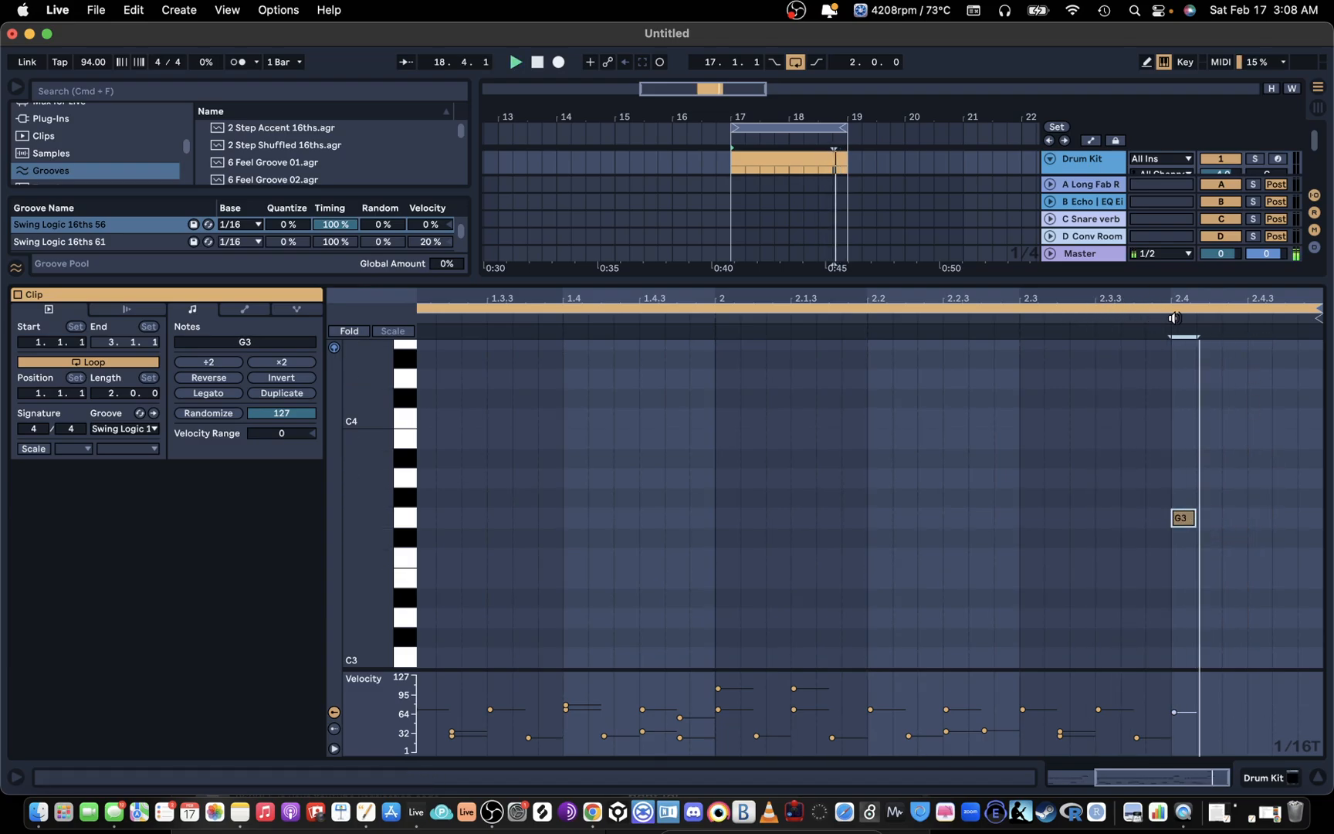
key(space)
Step: Fill the rest of beat 2.4 with sixteenth-triplet notes on F#3, F3, F#3, G3 and F#3
drag(1256, 302, 1256, 324)
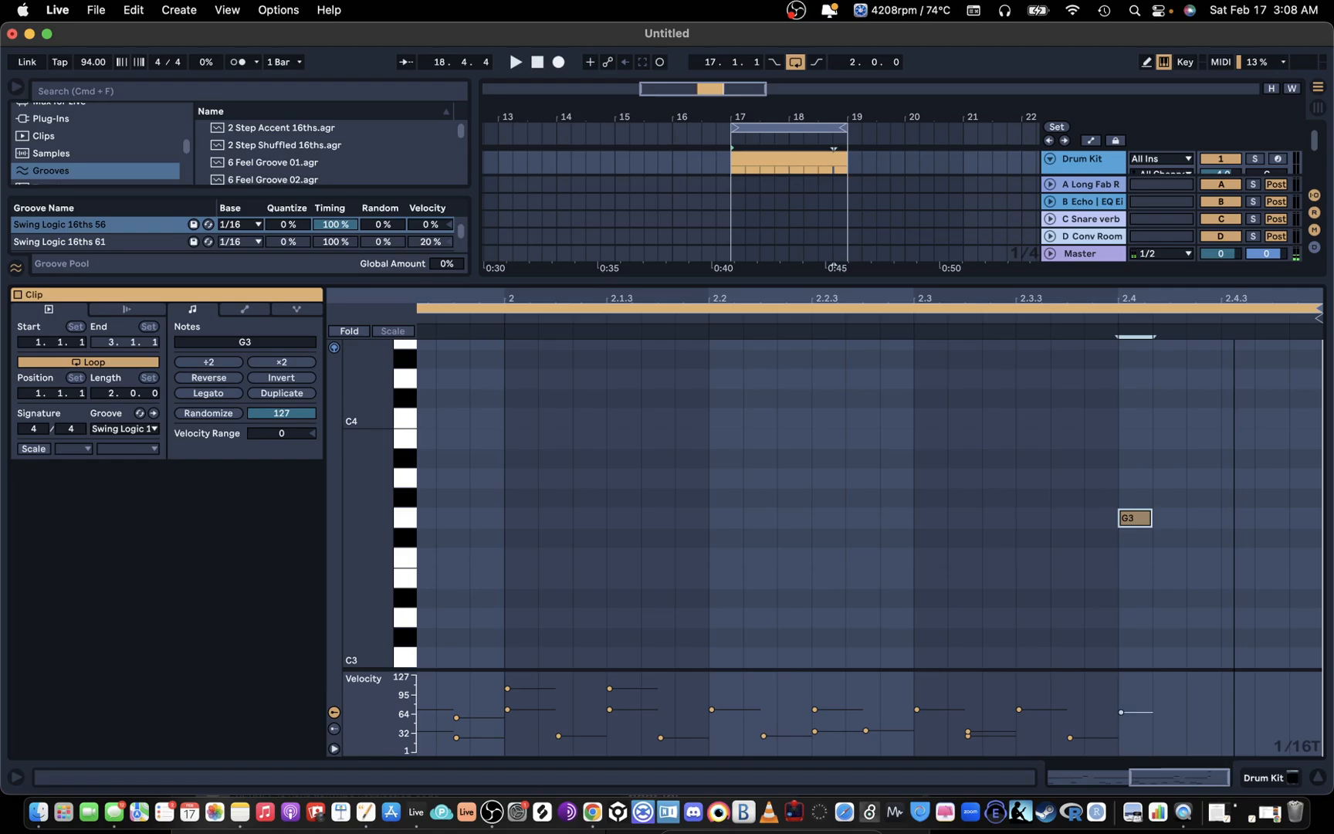
double_click(1181, 538)
double_click(1204, 557)
double_click(1238, 538)
click(1272, 526)
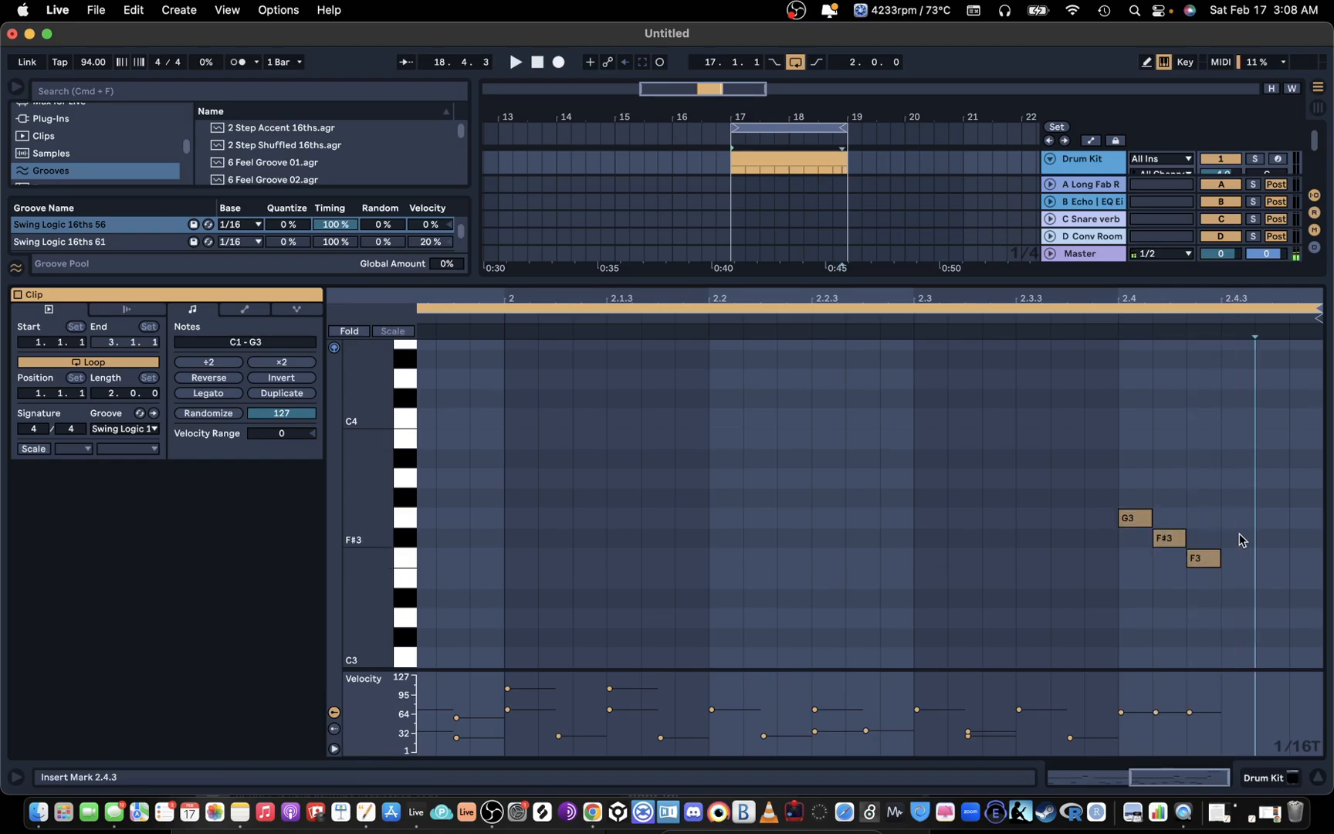
double_click(1271, 518)
double_click(1305, 538)
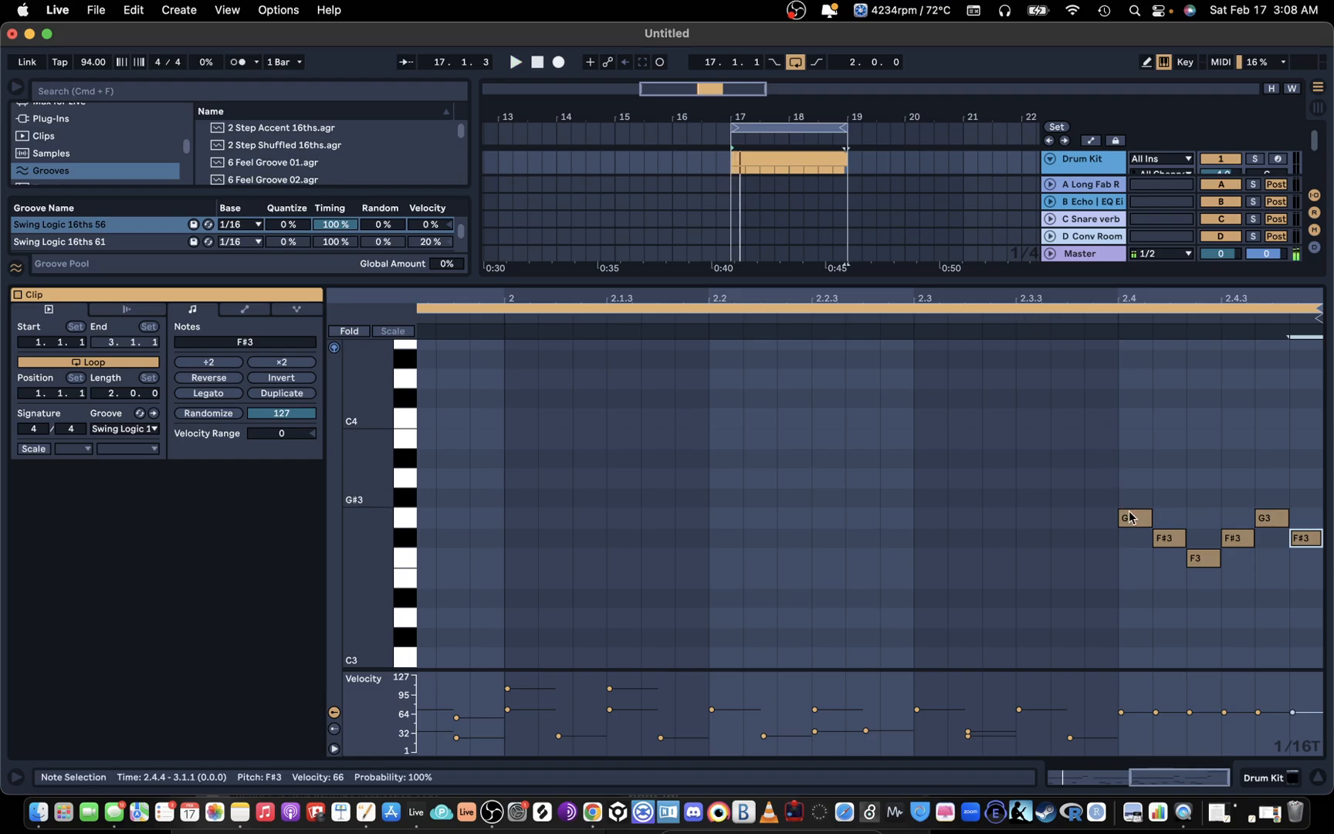
Step: Delete the three F#3 notes from the triplet fill in beat 2.4
click(1166, 541)
double_click(1164, 540)
double_click(1242, 536)
double_click(1297, 537)
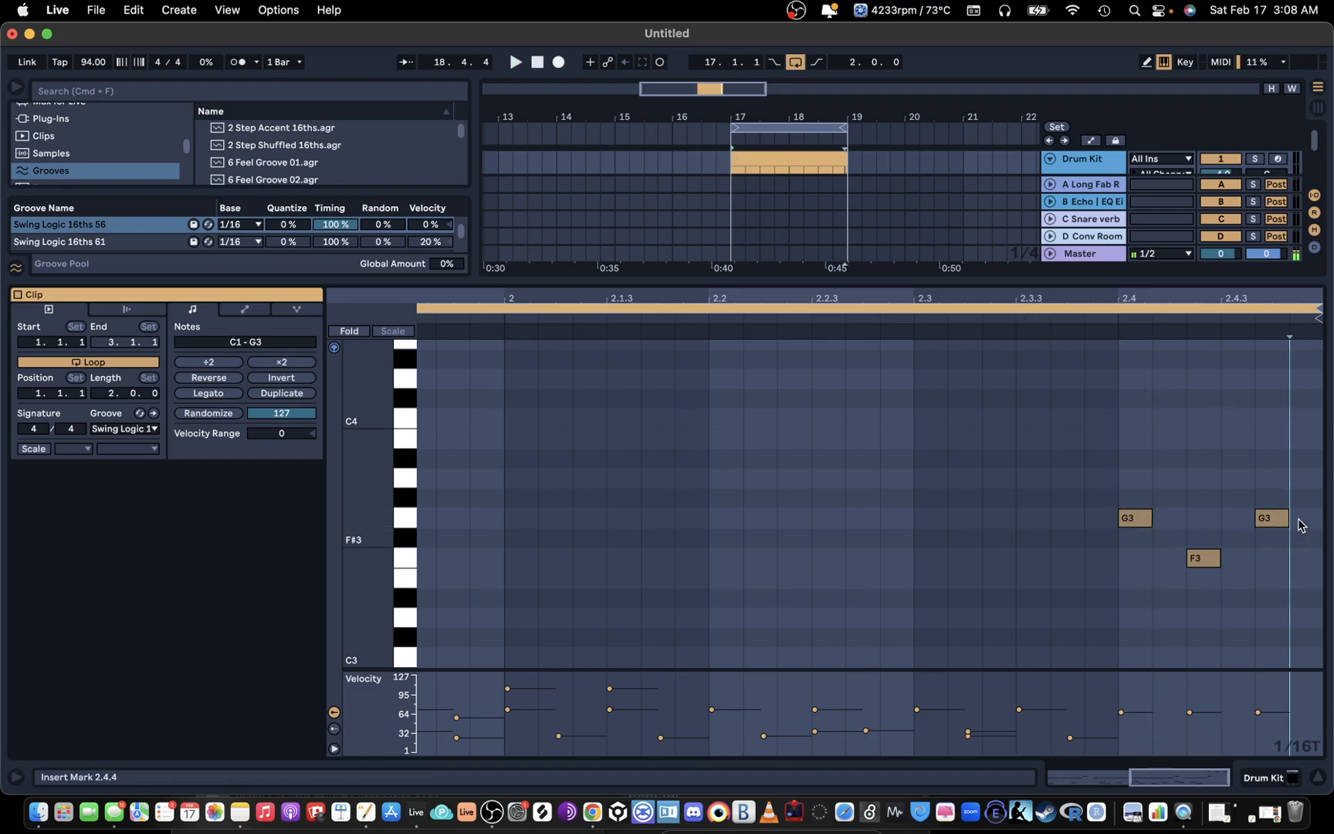
Step: Return to the straight 1/16 grid, arrange the fill as G3, F3, G3, F3 on the four sixteenths of beat 2.4, and play it
drag(1268, 294, 1278, 451)
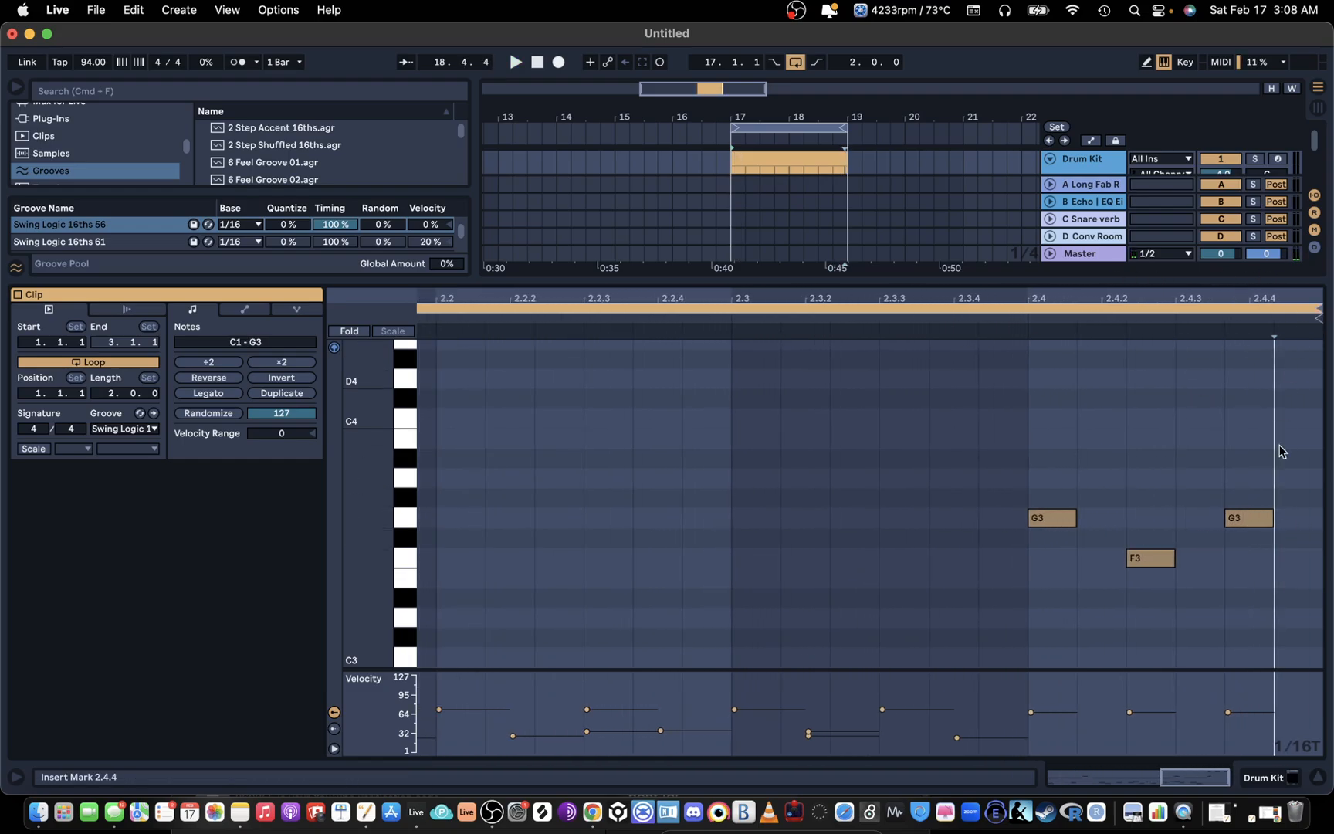
drag(1252, 516, 1117, 563)
right_click(1162, 565)
click(1037, 457)
drag(1216, 521, 1297, 564)
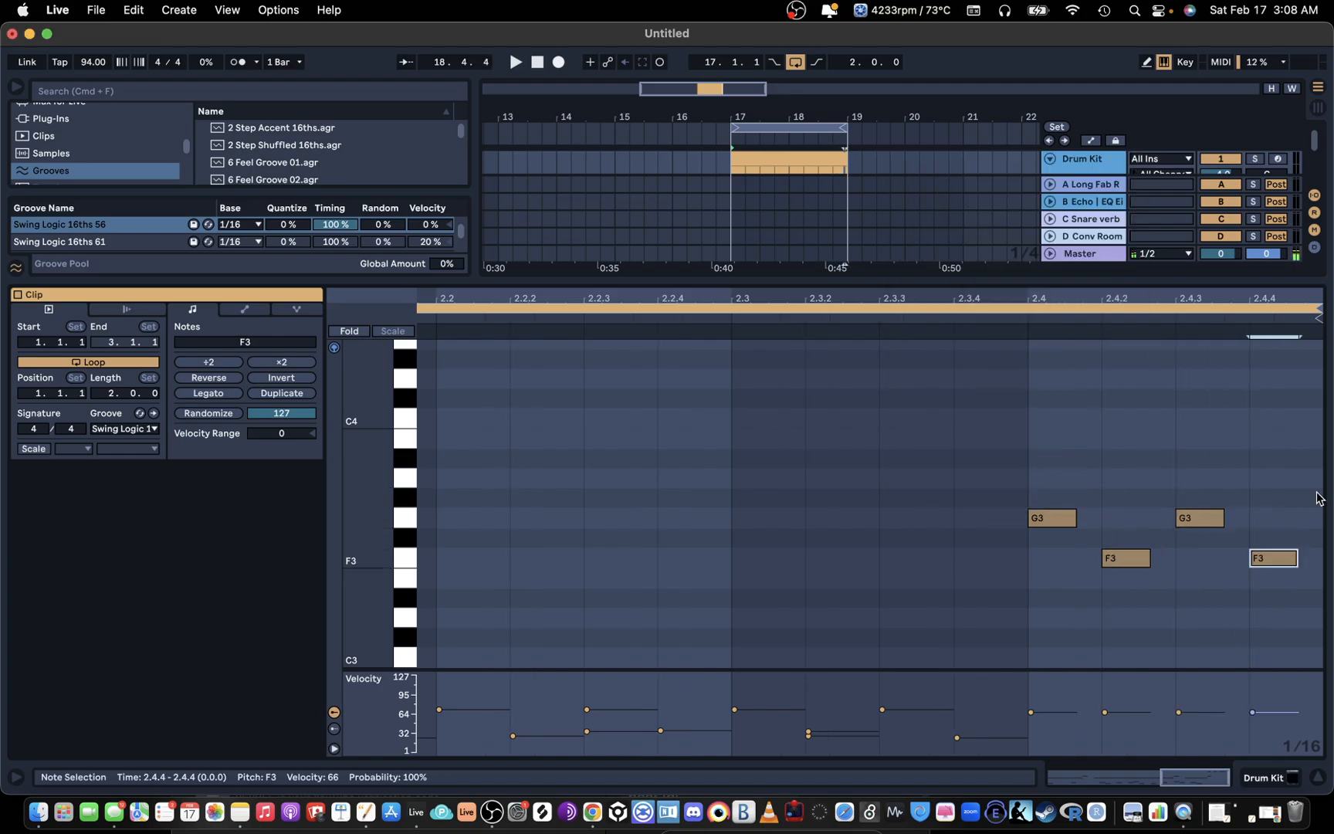
click(906, 316)
key(space)
Step: Change the pitches of the four fill notes in beat 2.4 to G#3, G3, F#3 and F#3
drag(979, 299, 1090, 295)
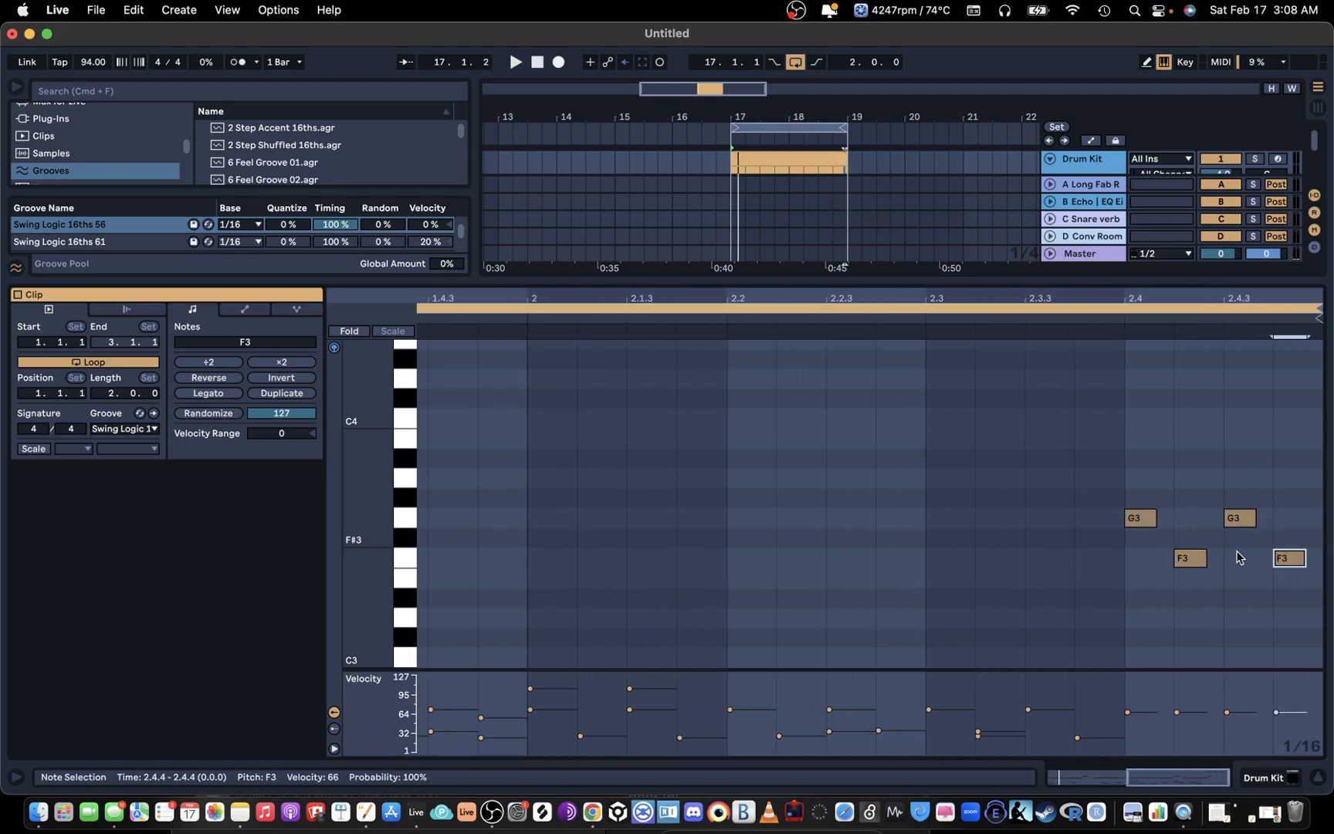
drag(1191, 556, 1191, 517)
drag(1287, 565, 1284, 525)
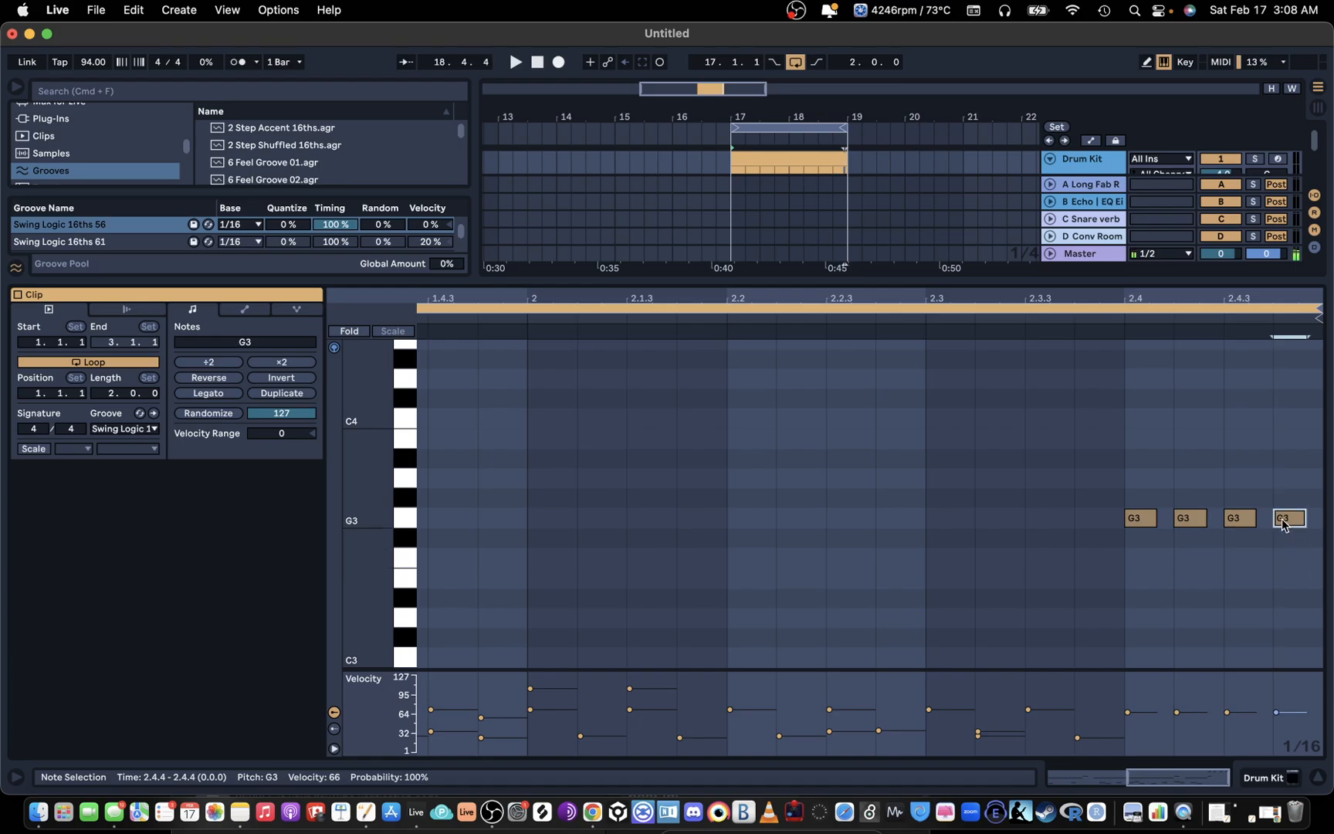
drag(1140, 528, 1142, 508)
drag(1237, 518, 1296, 546)
Step: Enlarge the velocity lane, draw varied velocities between 44 and 85 for the four fill notes, and play the loop
drag(1148, 513, 1148, 540)
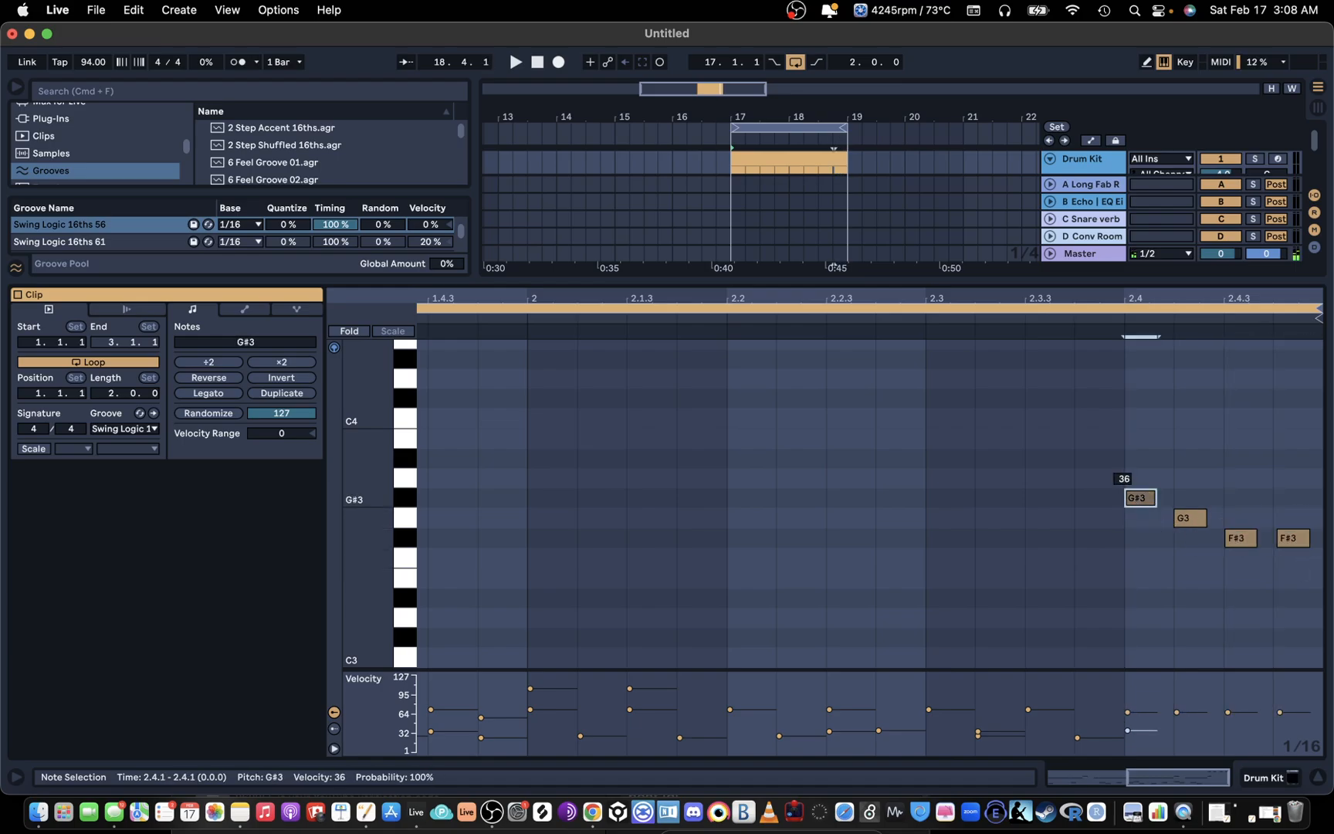
click(1236, 538)
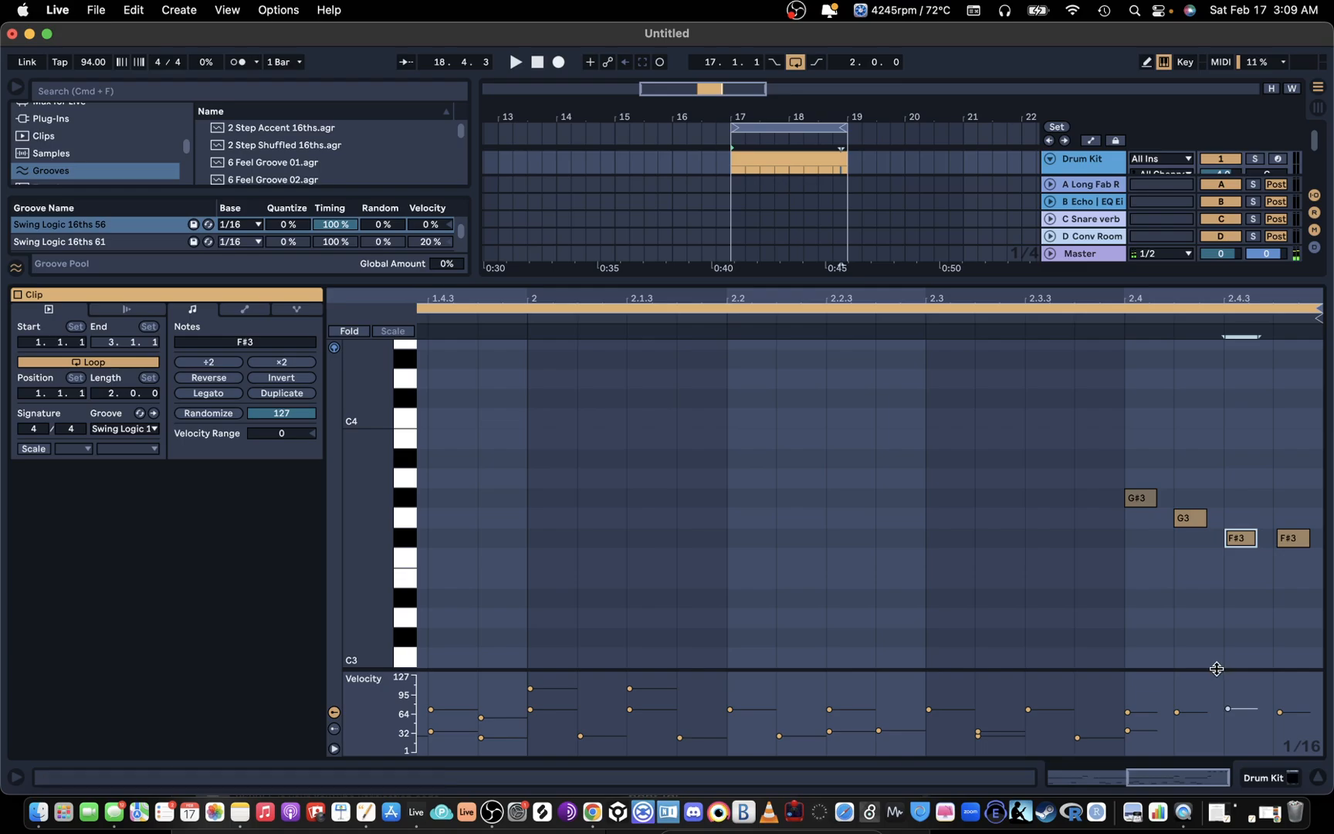
drag(1220, 666, 1204, 623)
drag(1124, 476, 1307, 620)
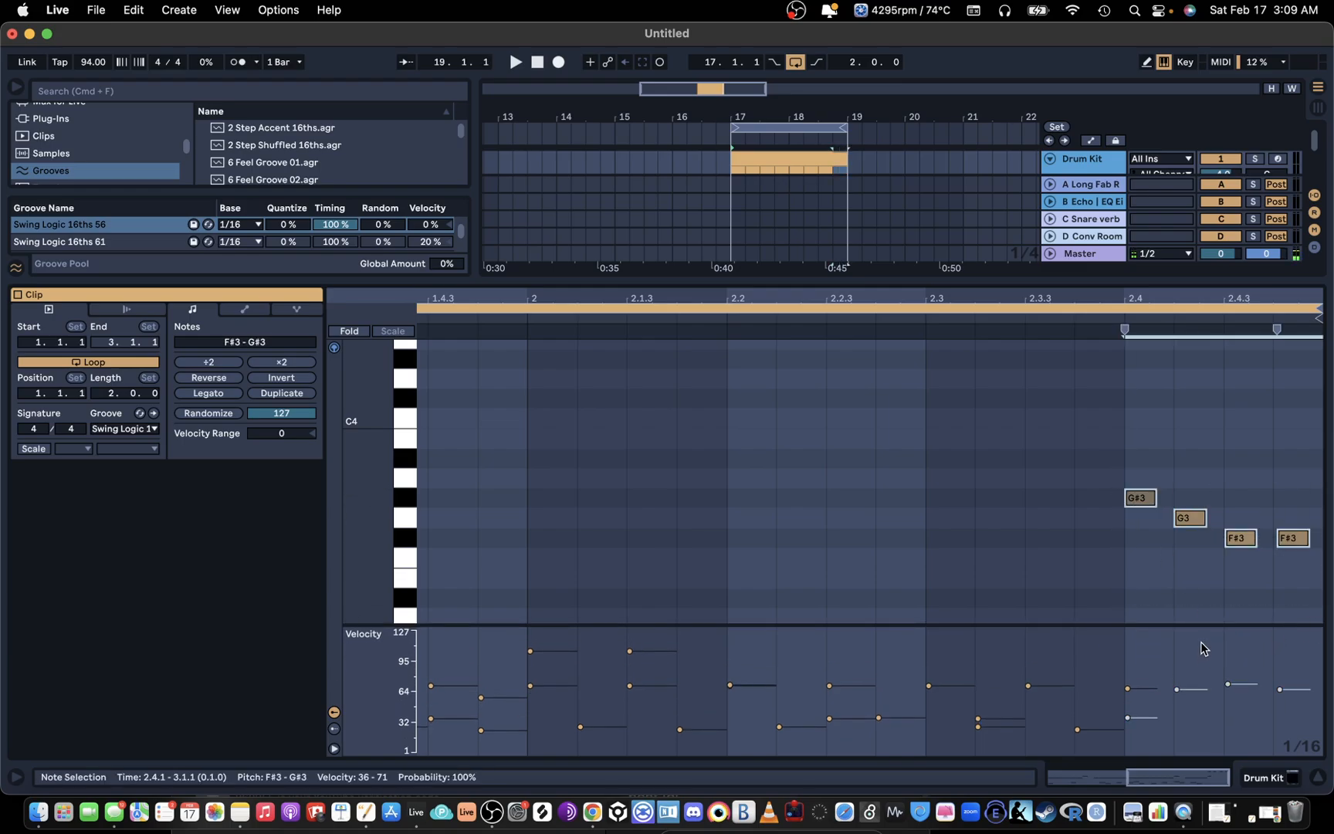
key(b)
mouse_move(1131, 703)
mouse_down()
mouse_move(1292, 658)
mouse_move(1220, 703)
mouse_move(1162, 691)
mouse_move(1244, 722)
mouse_move(1167, 689)
mouse_move(1219, 695)
mouse_move(1282, 667)
mouse_move(1251, 679)
mouse_up()
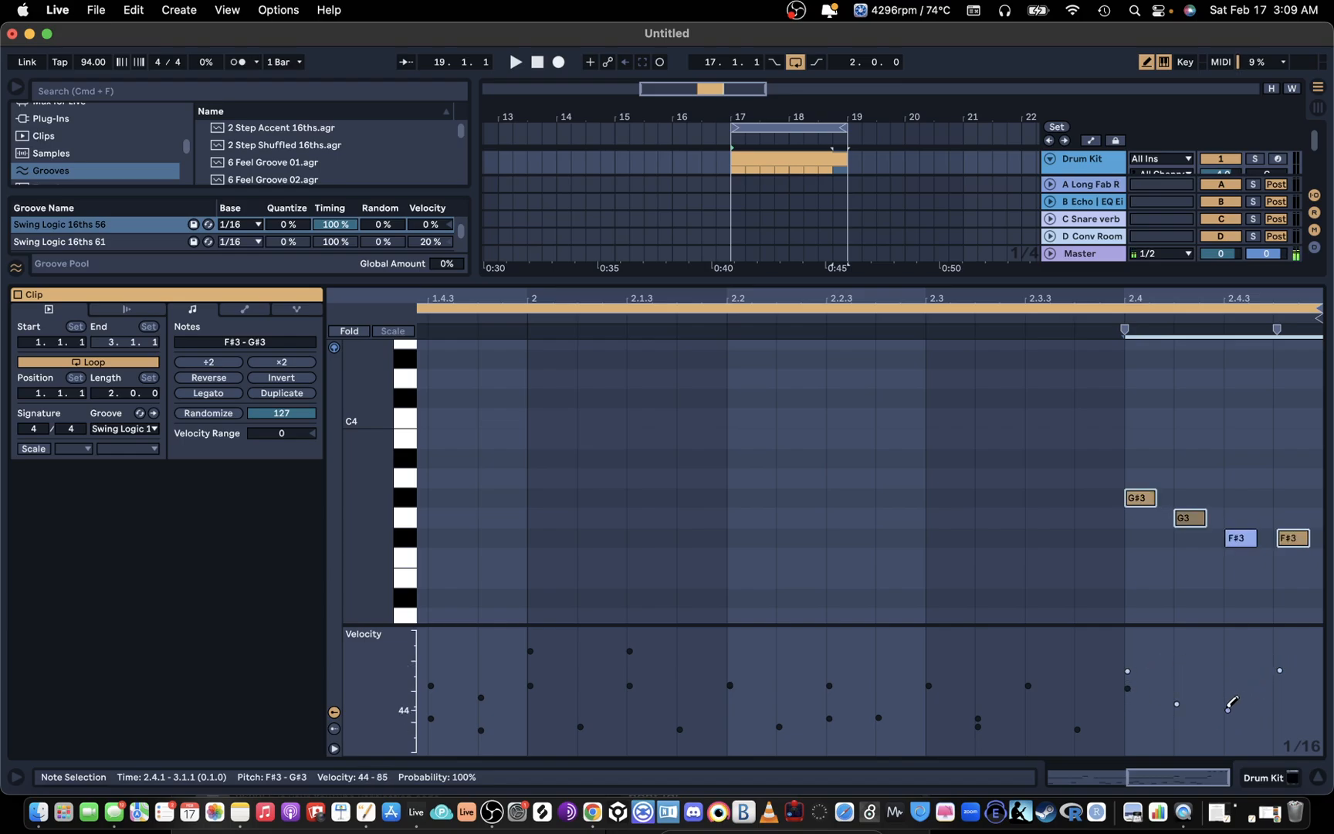
key(space)
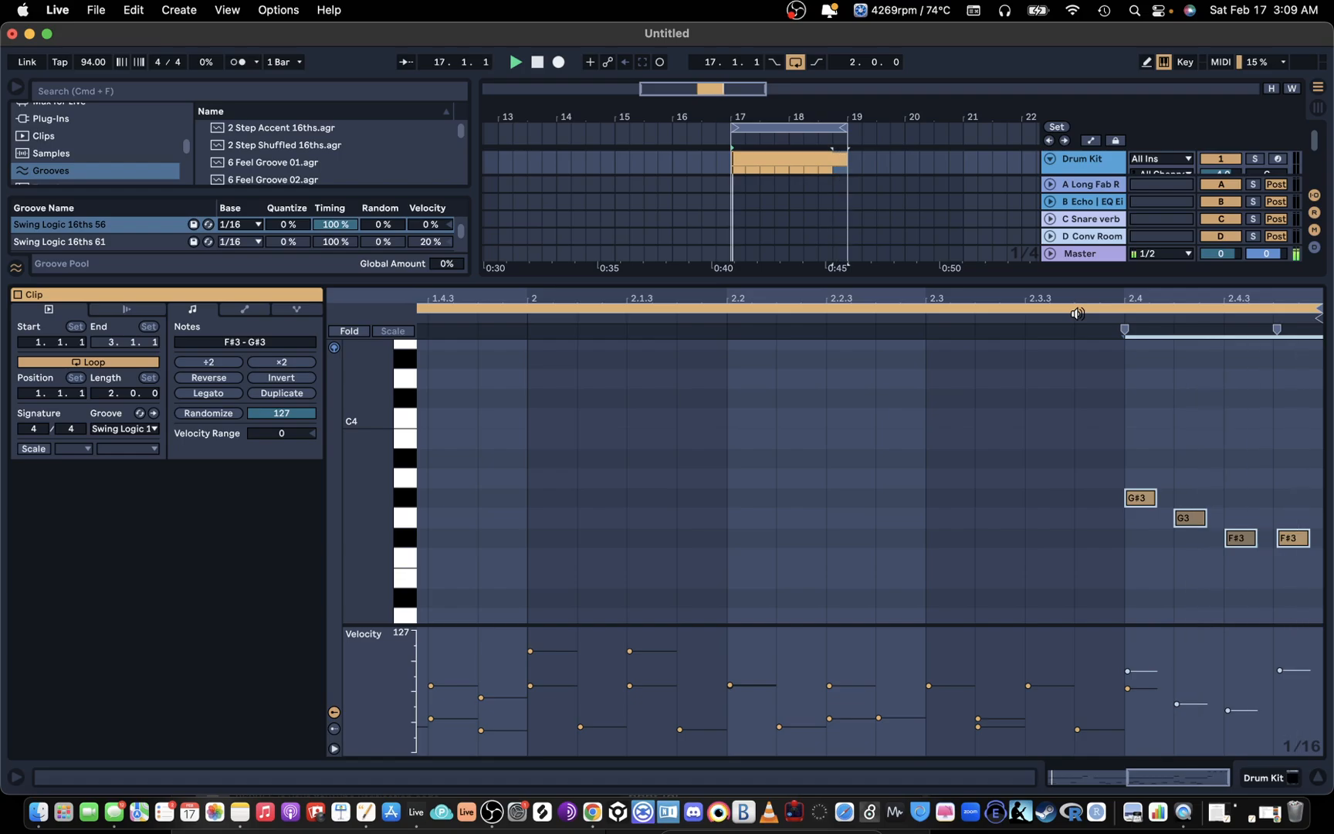
Step: Add a D3 note on the first beat of bar 1 and play the two-bar loop
drag(1076, 289, 1162, 296)
key(space)
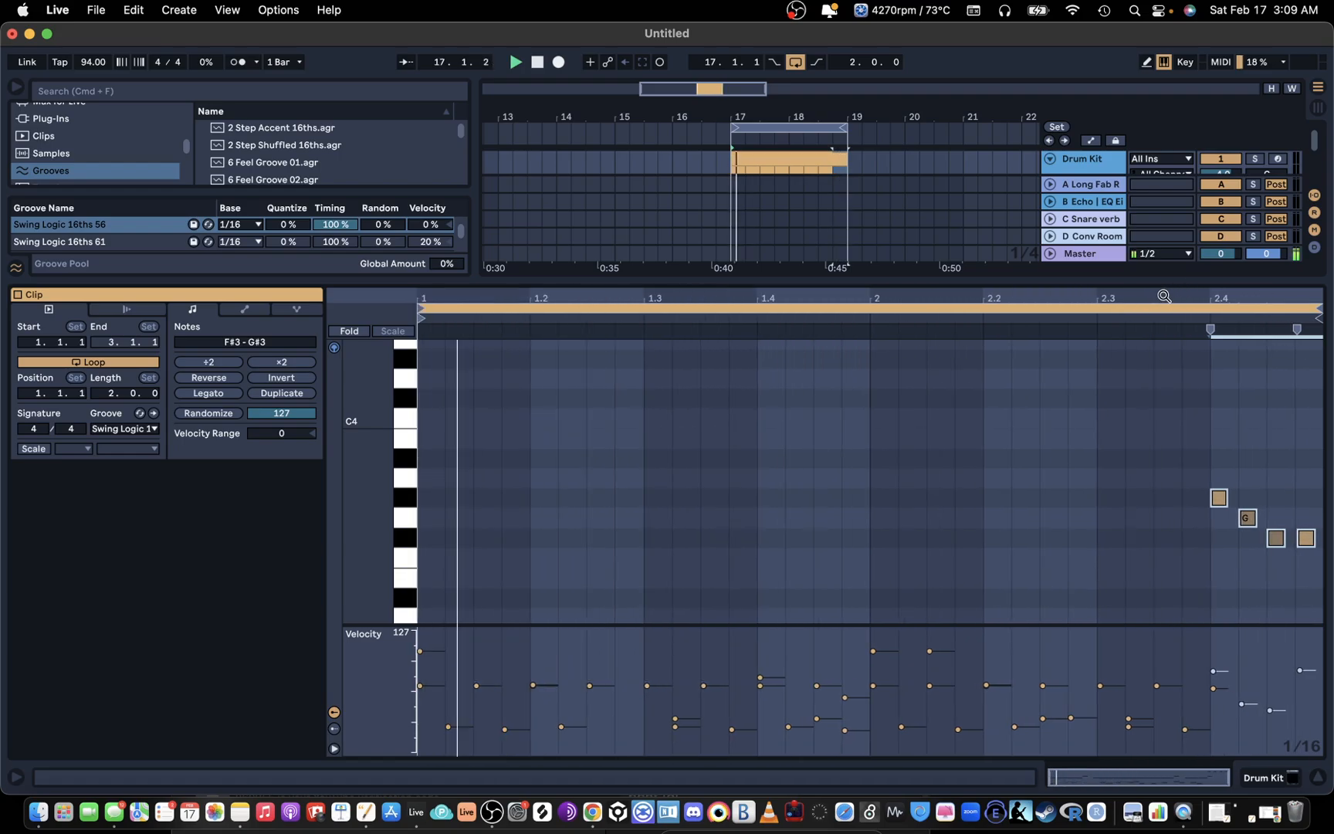
scroll(468, 557, down, 3)
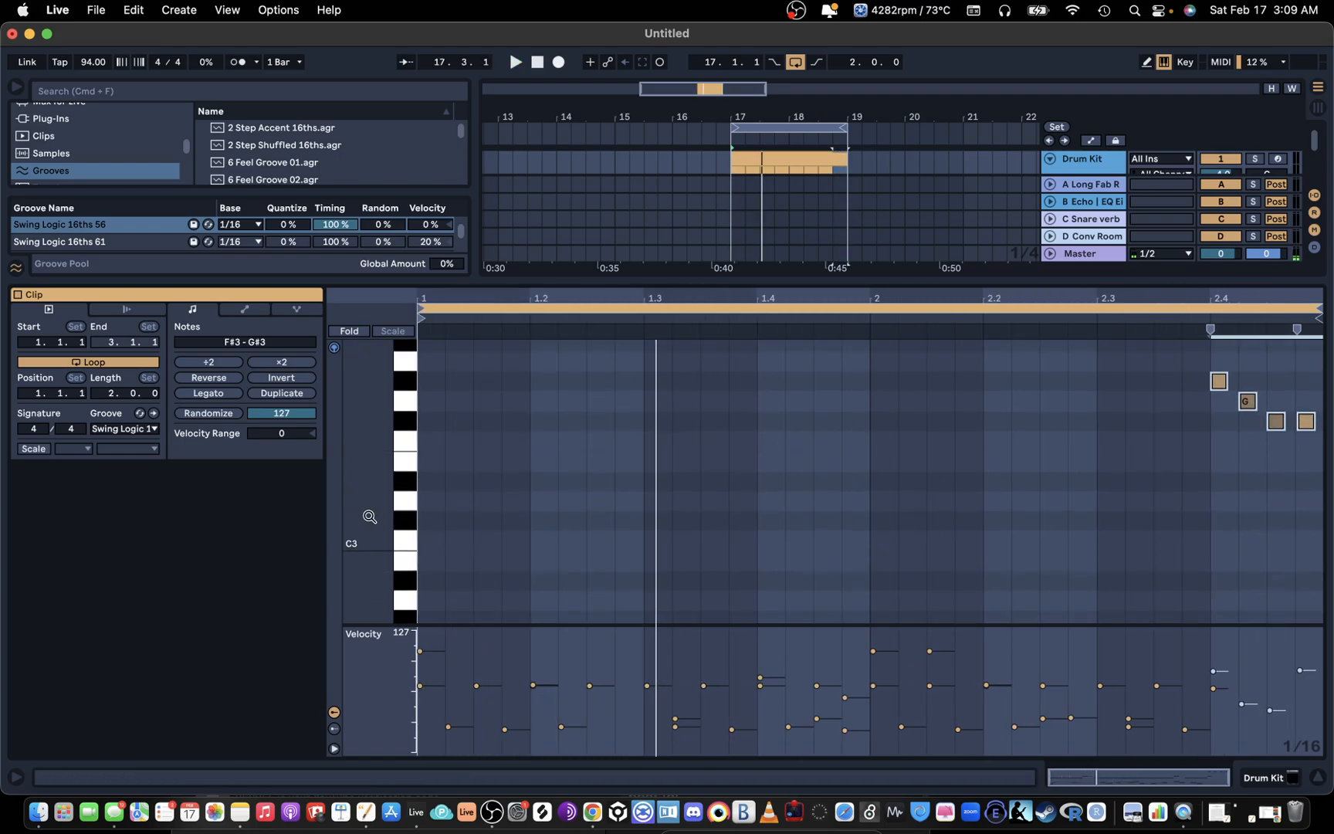
click(423, 502)
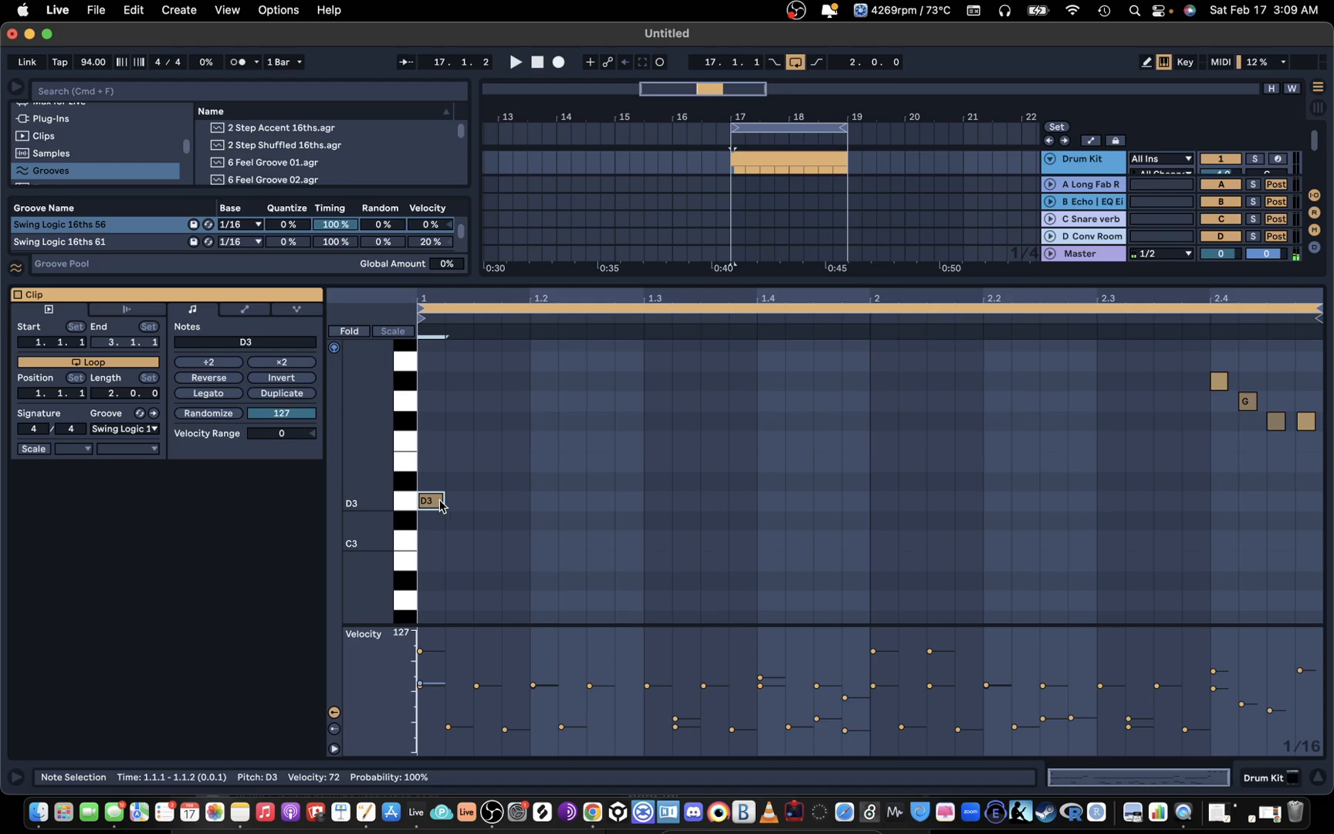
key(space)
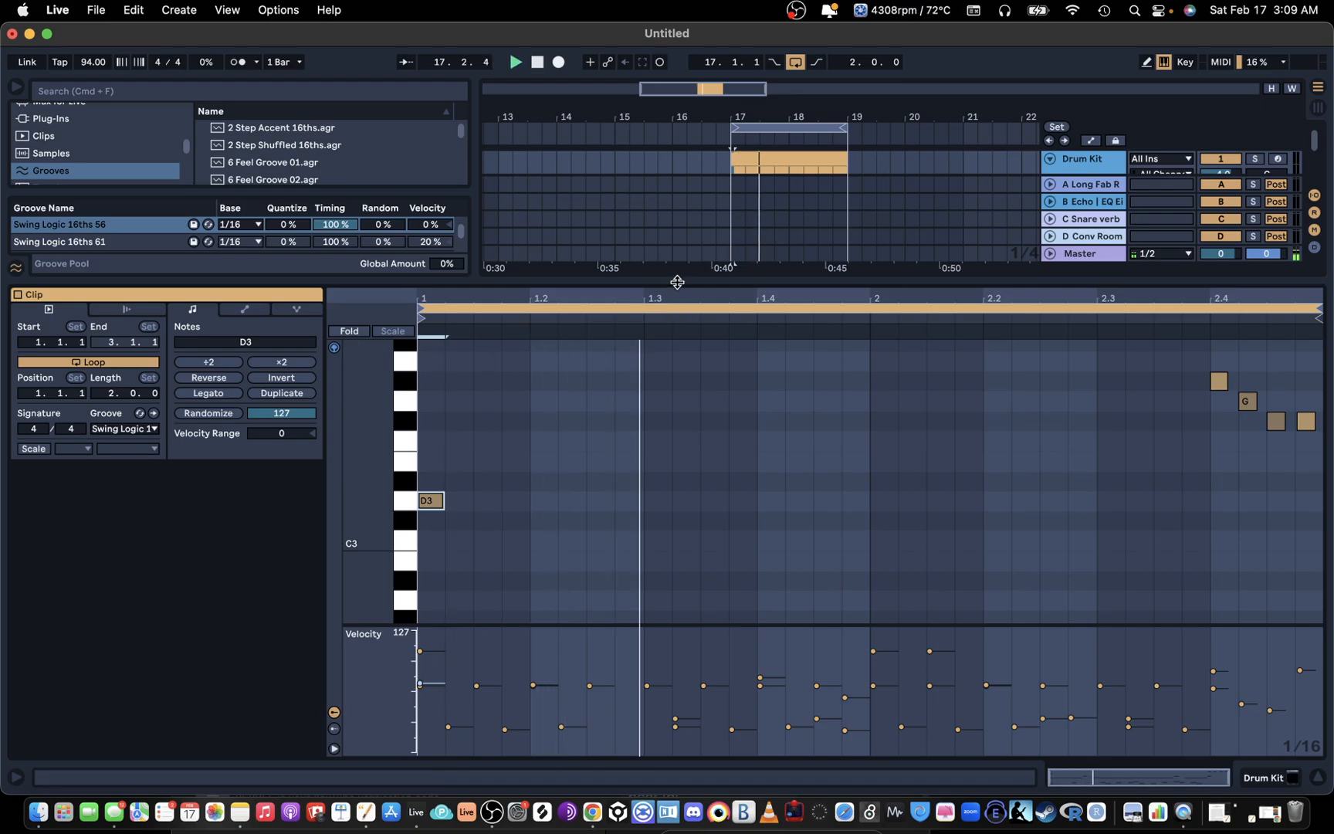
Step: Show the Drum Kit track's devices and add the Drum Buss audio effect after Addictive Drums 2
double_click(677, 282)
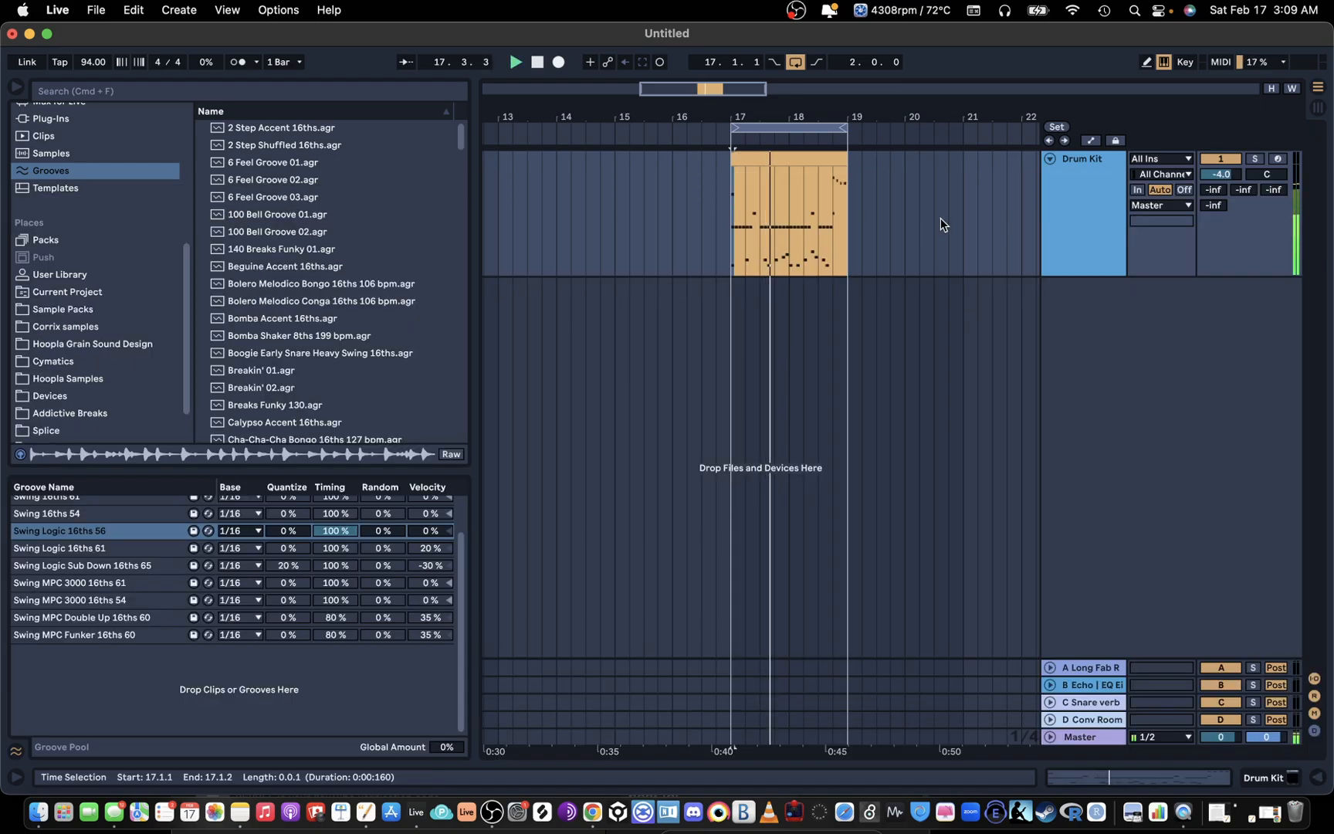
double_click(1105, 184)
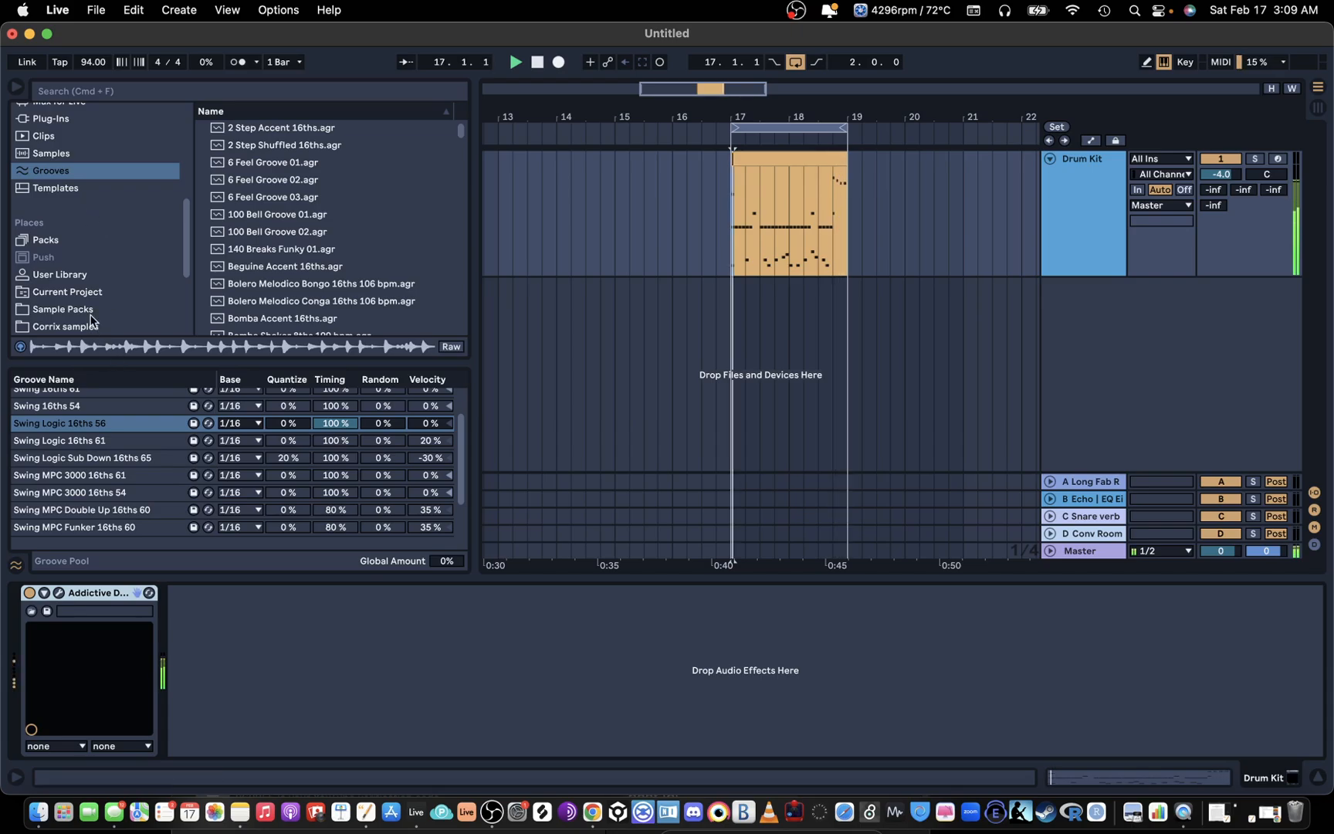
scroll(108, 301, up, 5)
key(space)
click(81, 265)
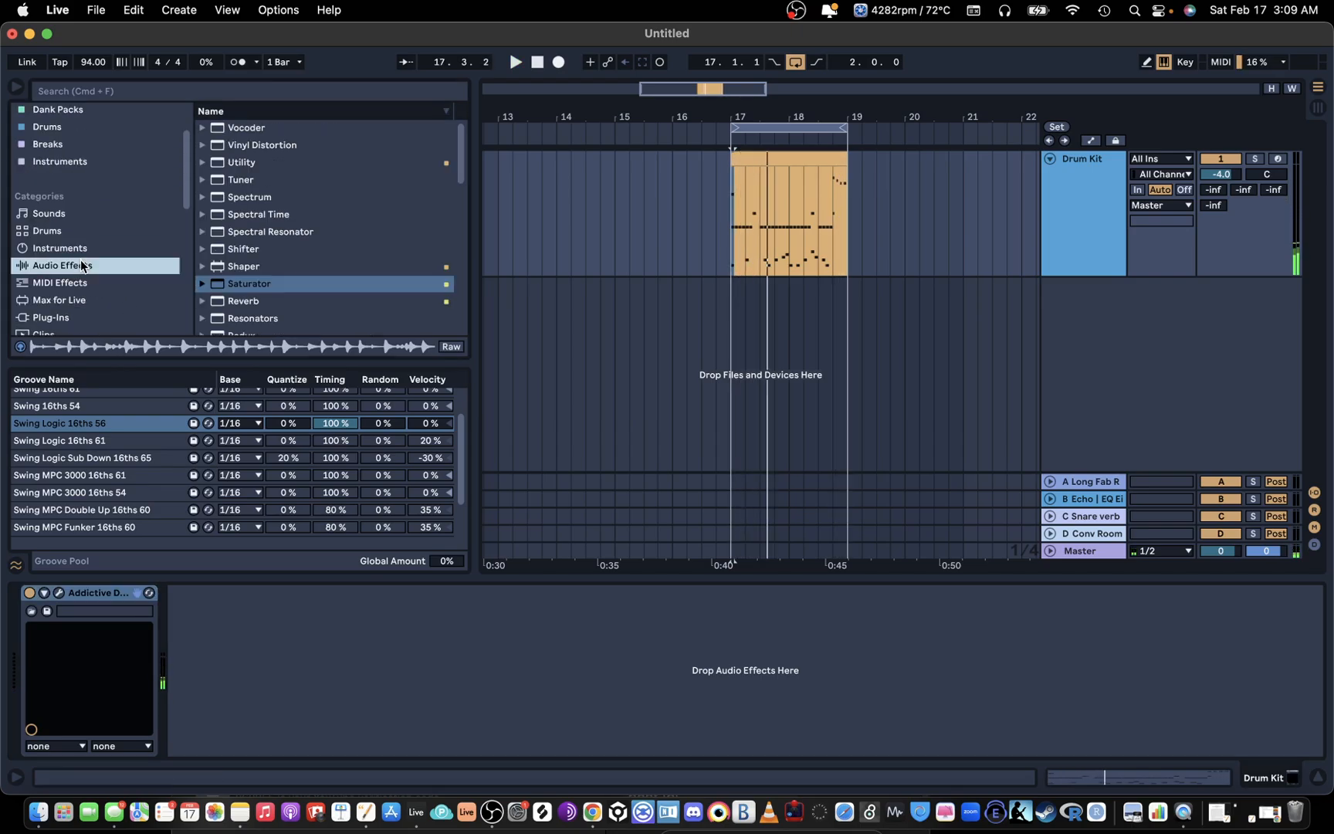
scroll(370, 249, down, 3)
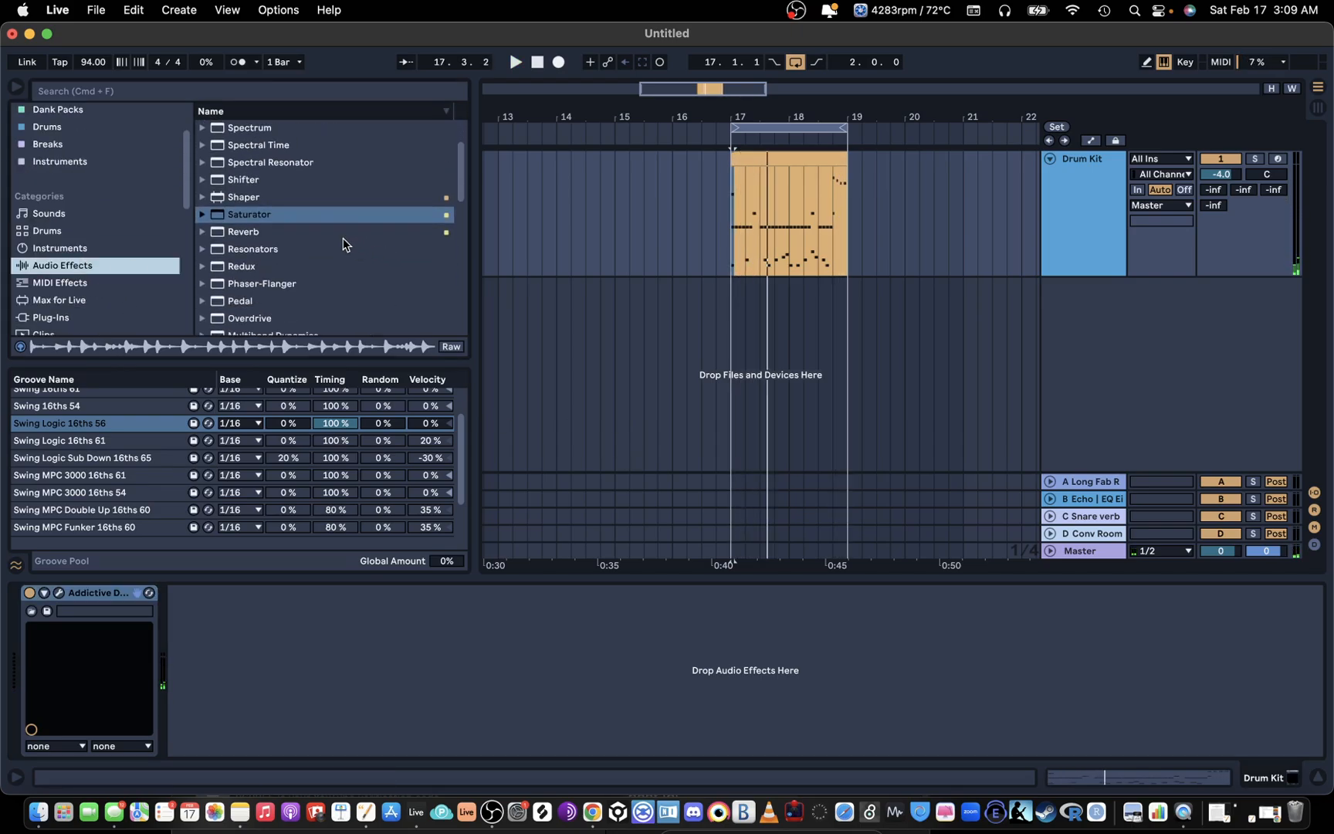
scroll(245, 214, down, 2)
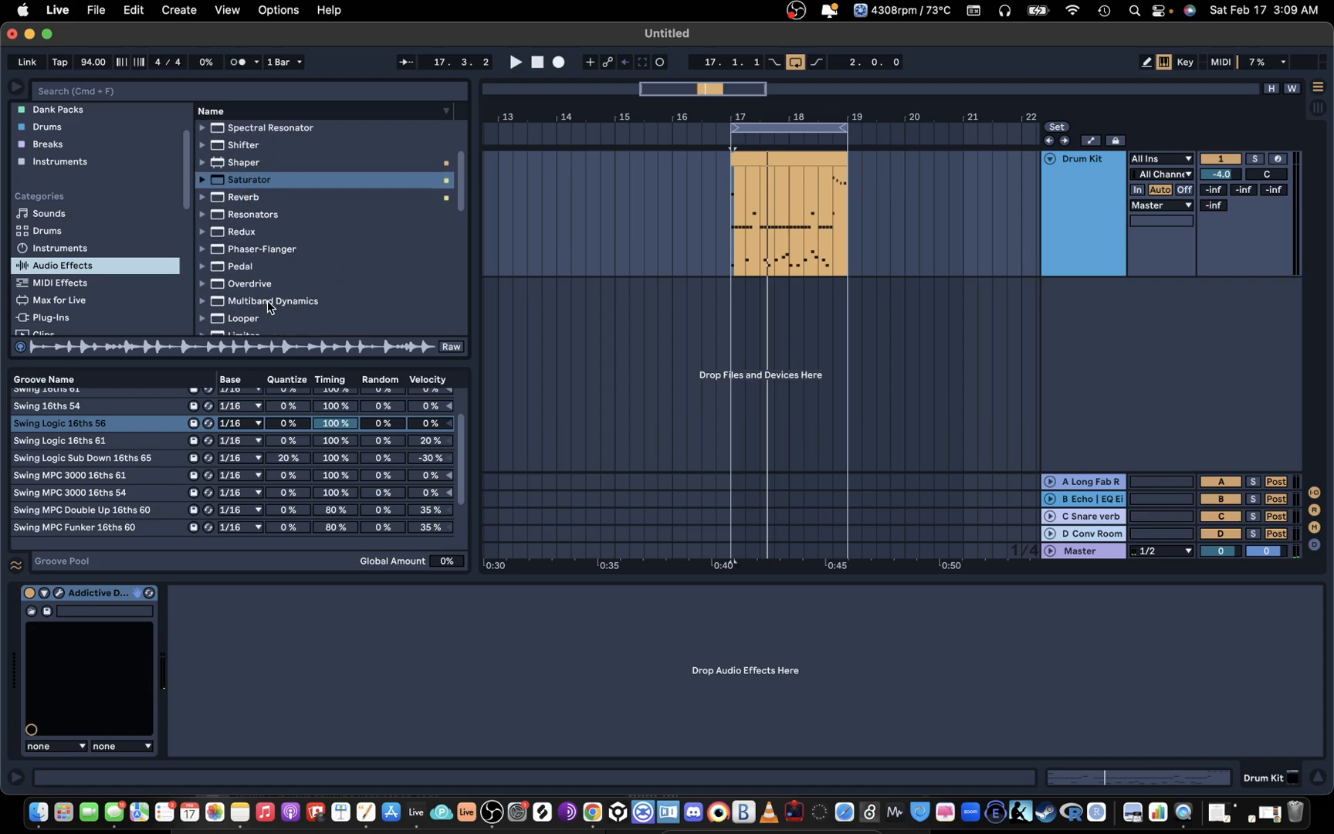
scroll(270, 305, down, 5)
scroll(281, 298, down, 7)
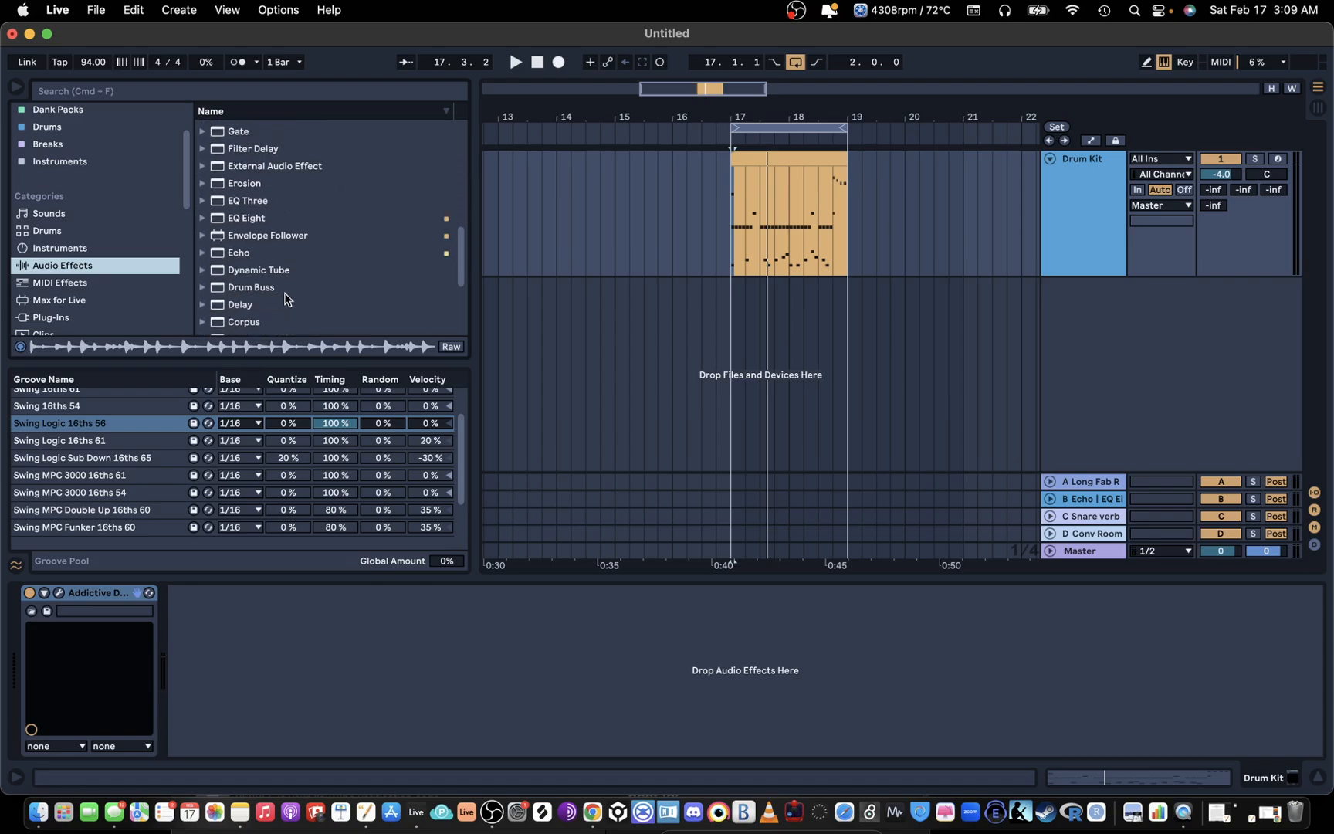
scroll(318, 267, down, 2)
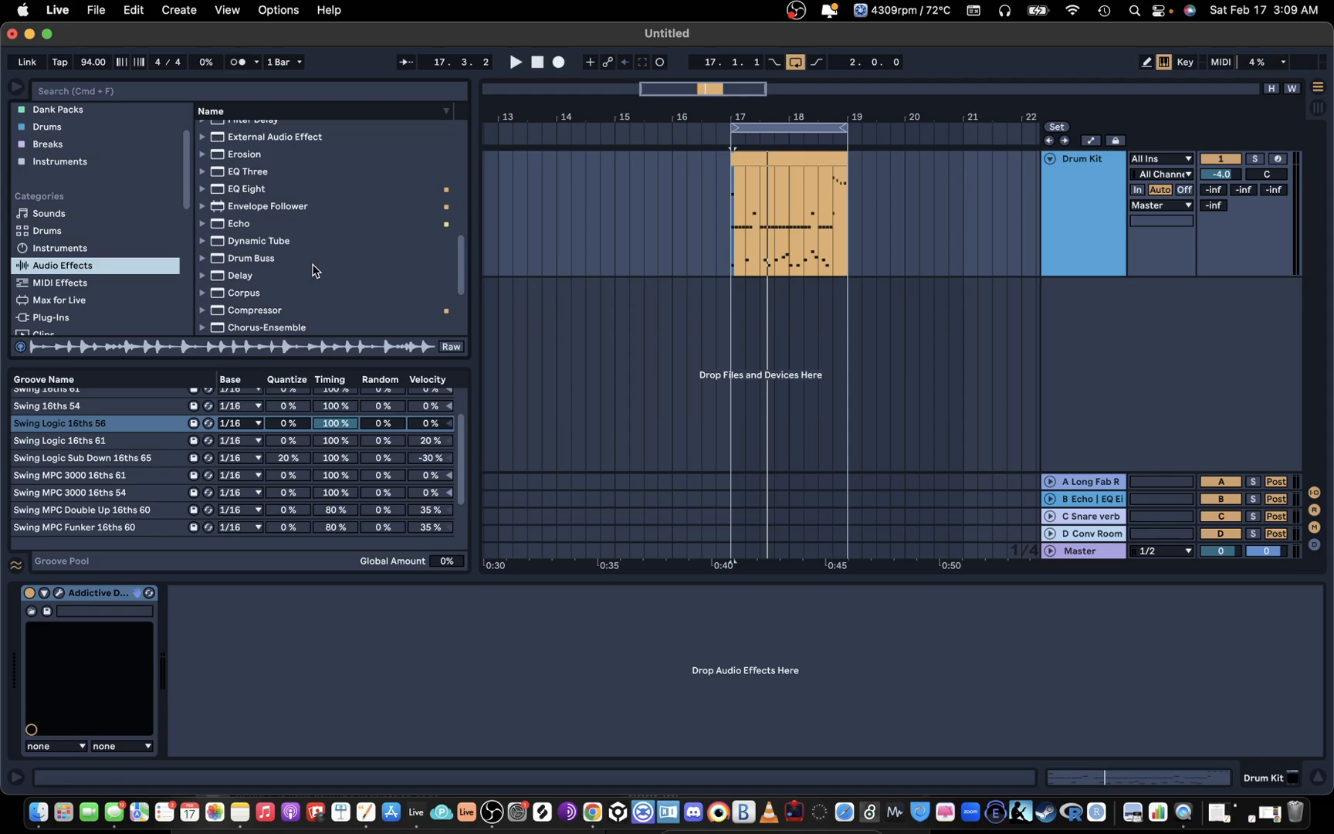
double_click(275, 255)
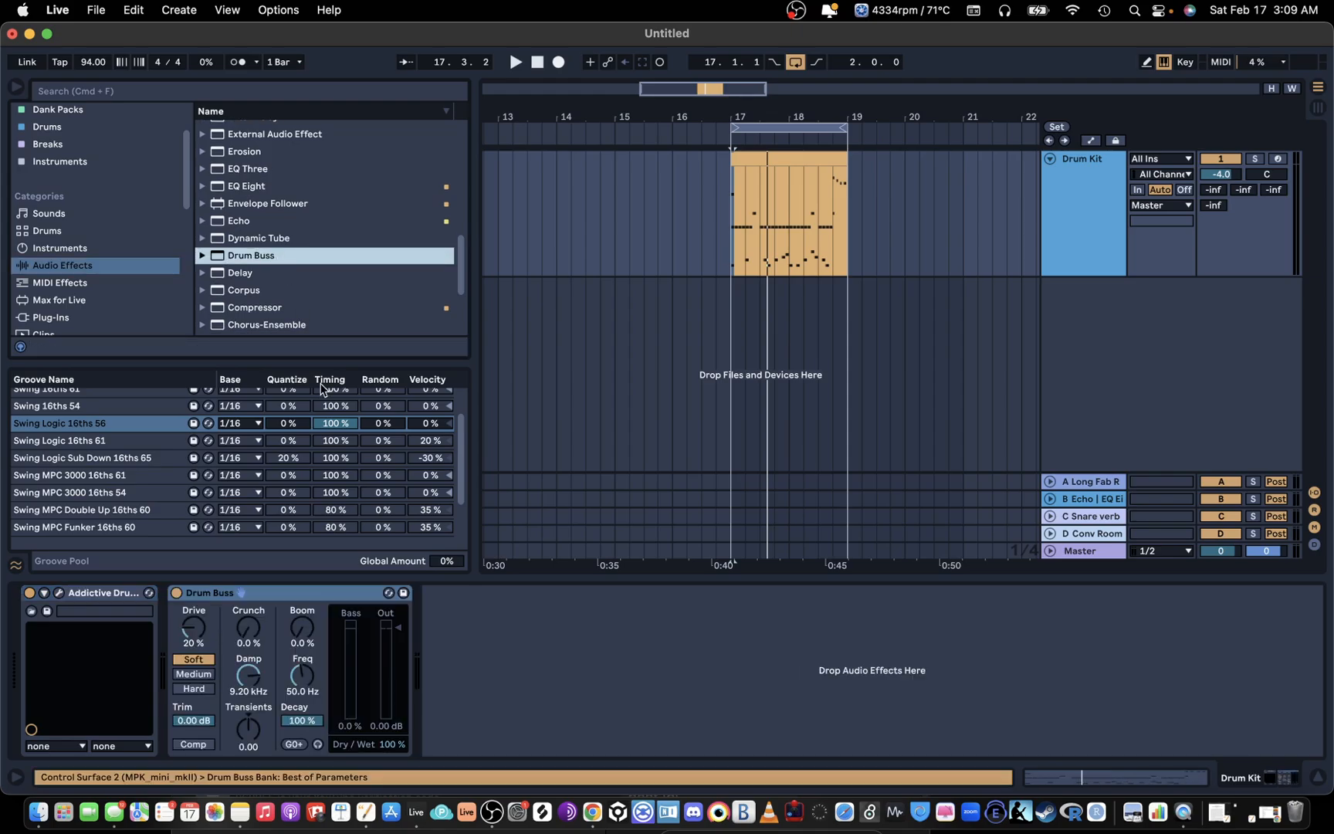
Step: Turn on Drum Buss compression and set Trim to -16.2 dB, Drive to 33% and Crunch to 16% while playing the loop
click(205, 719)
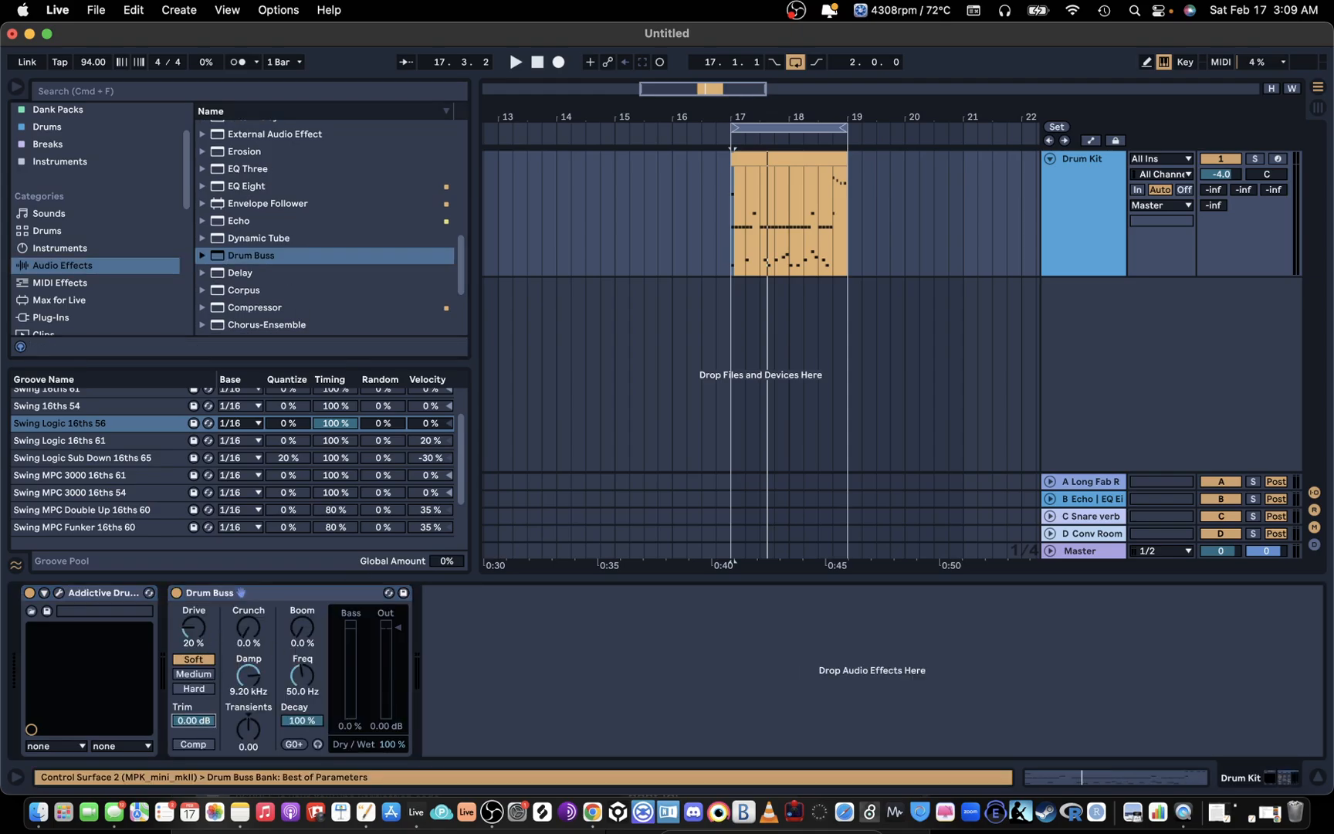
click(191, 744)
drag(193, 721, 193, 746)
key(space)
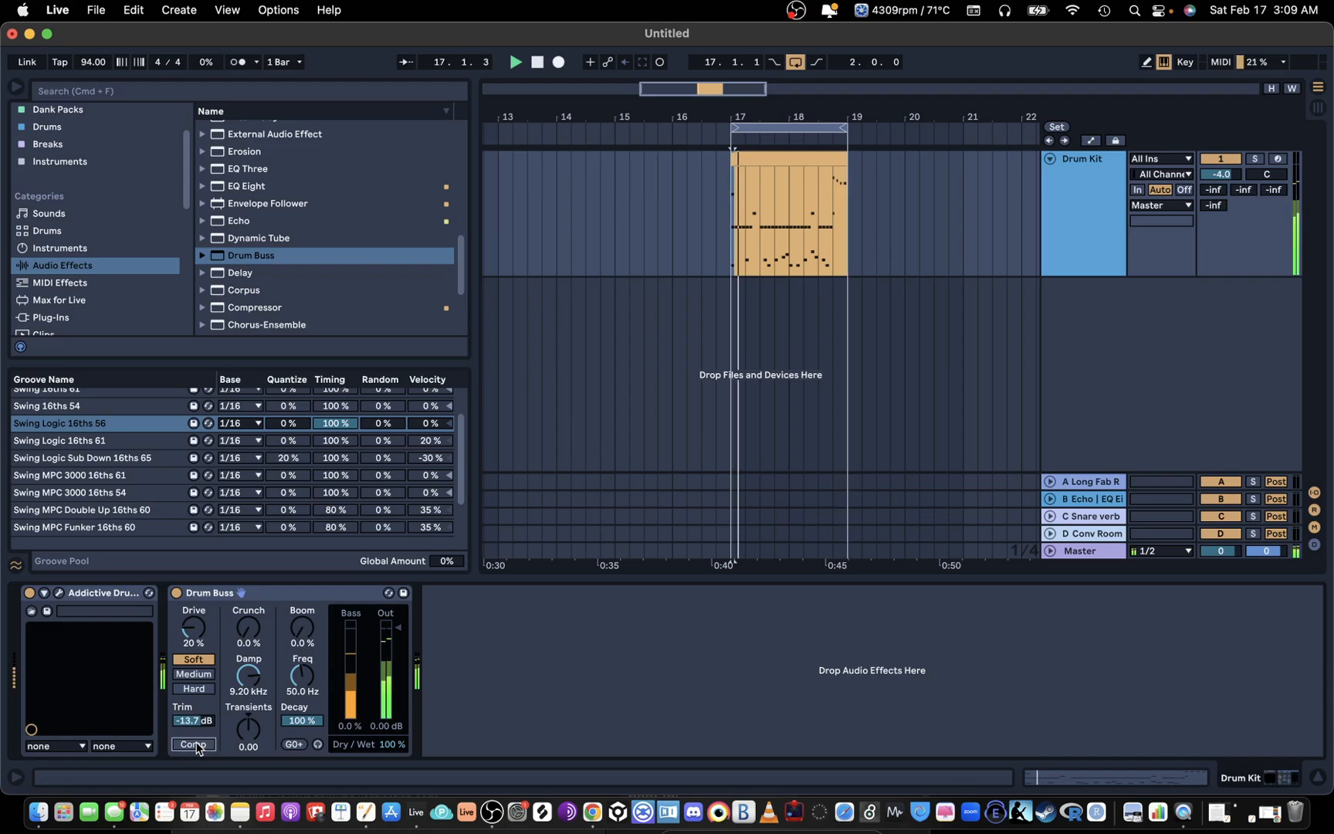
click(195, 744)
click(196, 746)
mouse_move(201, 722)
mouse_down()
mouse_move(201, 739)
mouse_move(201, 728)
mouse_up()
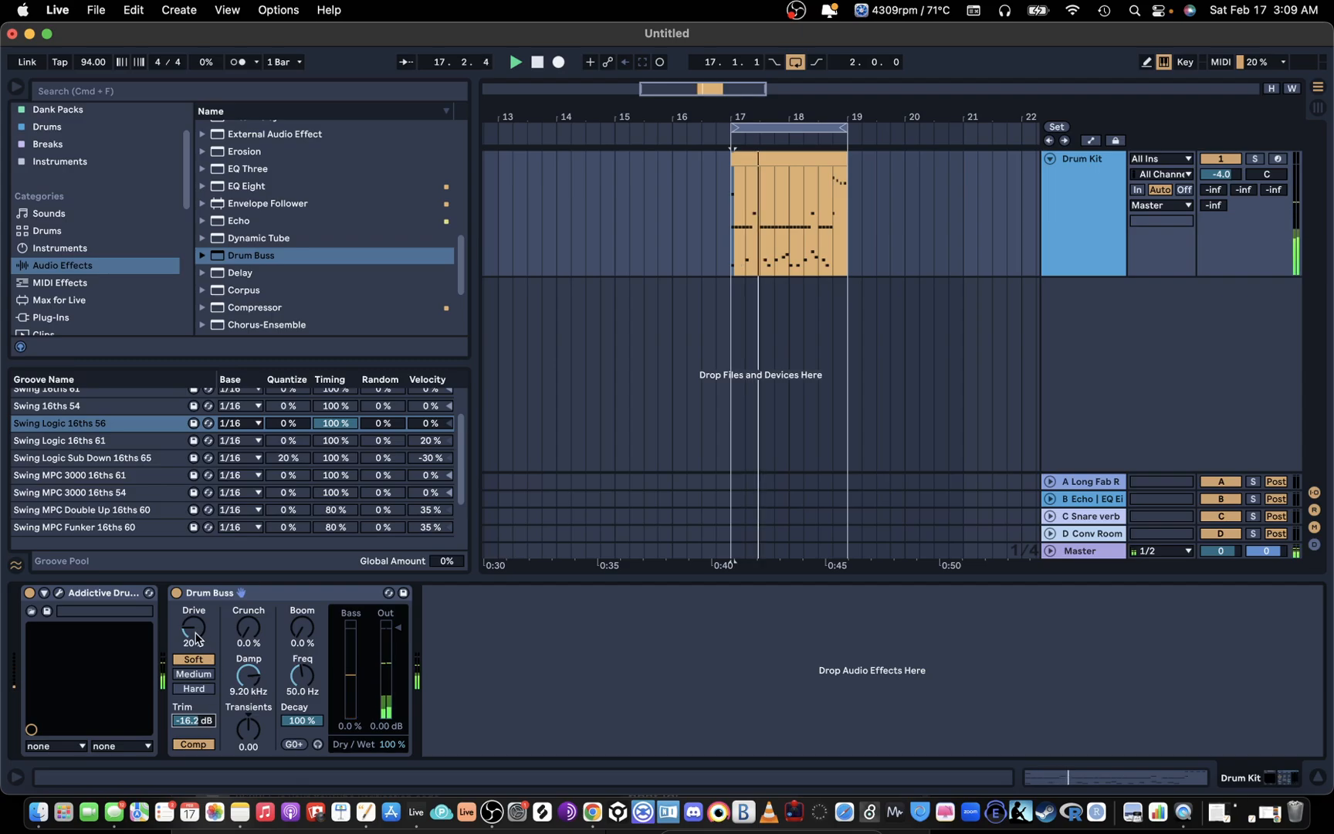
drag(193, 628, 192, 617)
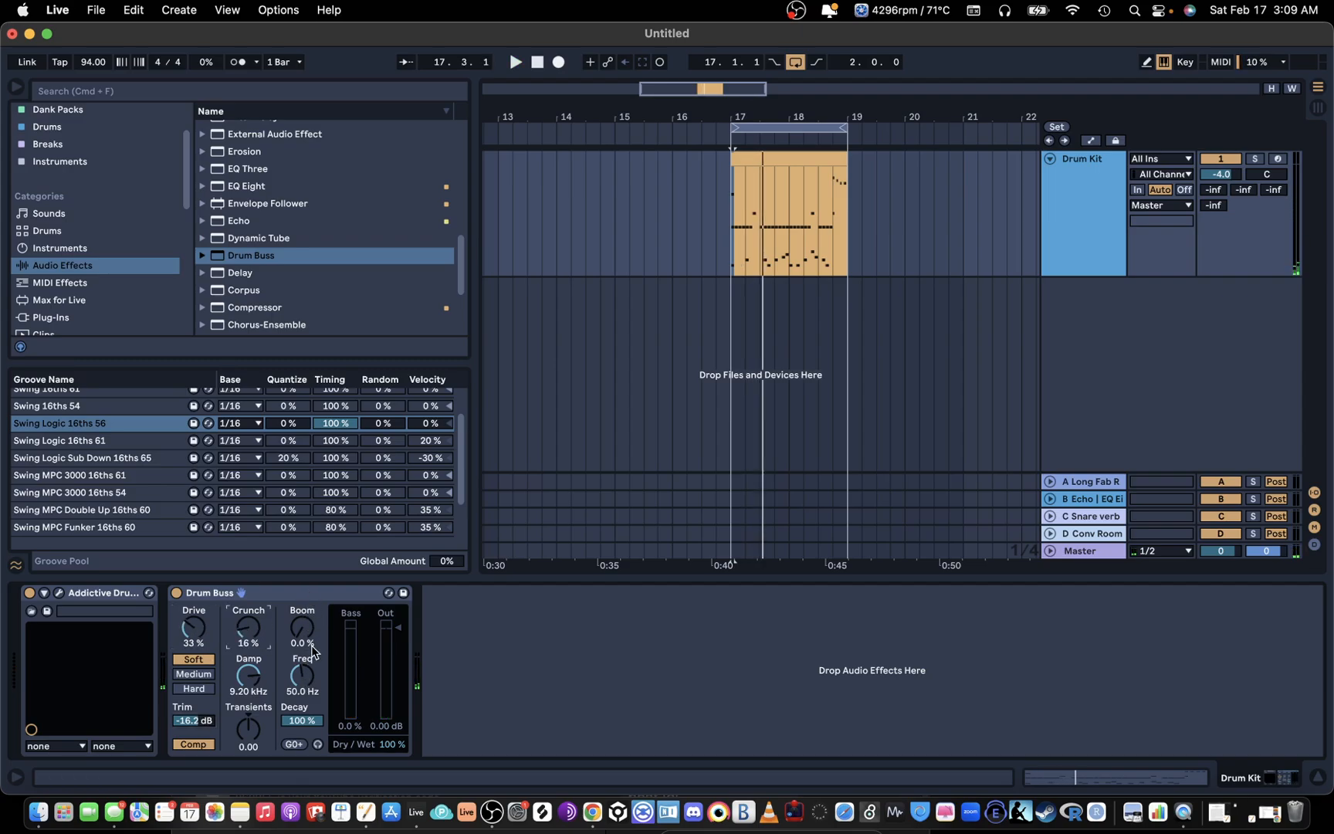
Step: Reopen the drum clip, add a C1 kick on the third sixteenth of beat 1, and replace the opening kick with one at velocity 72
click(767, 156)
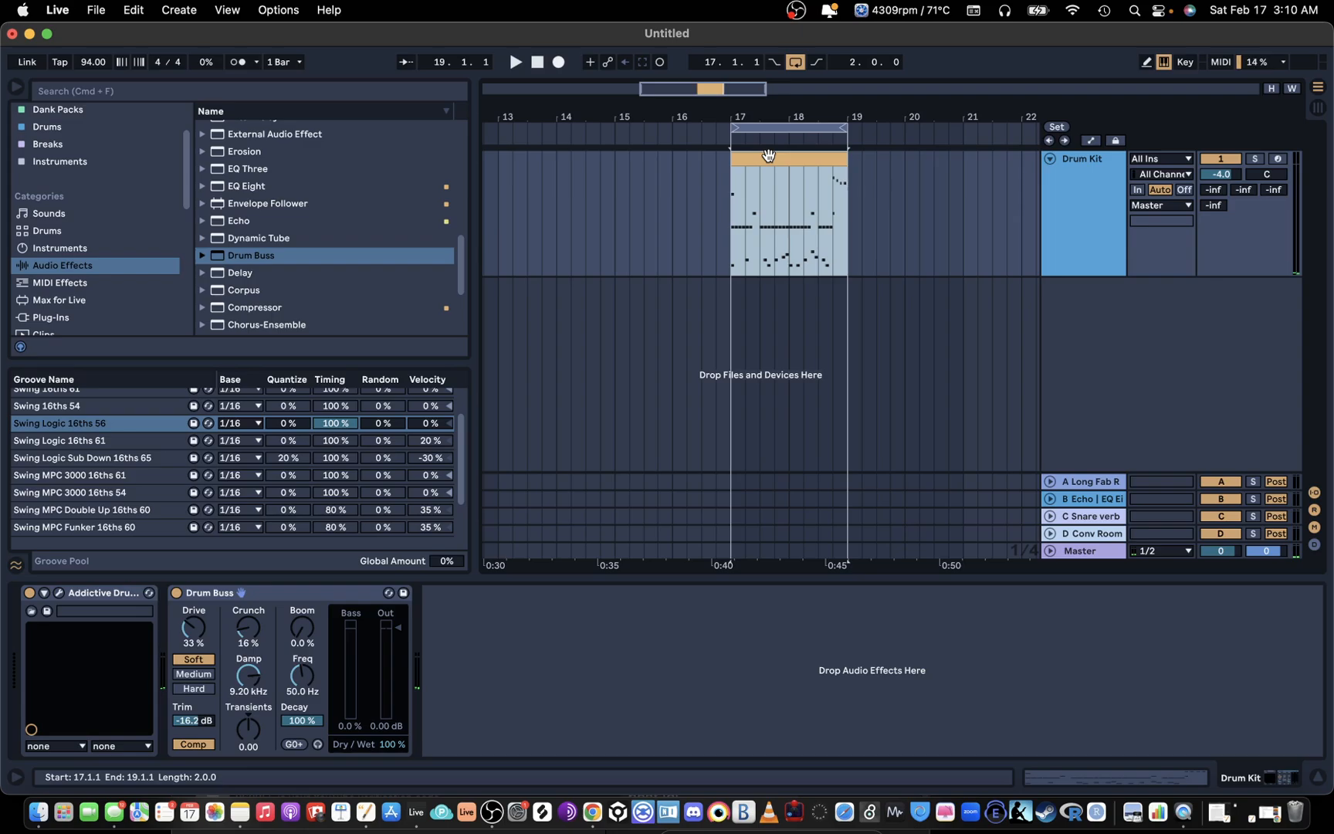
double_click(768, 156)
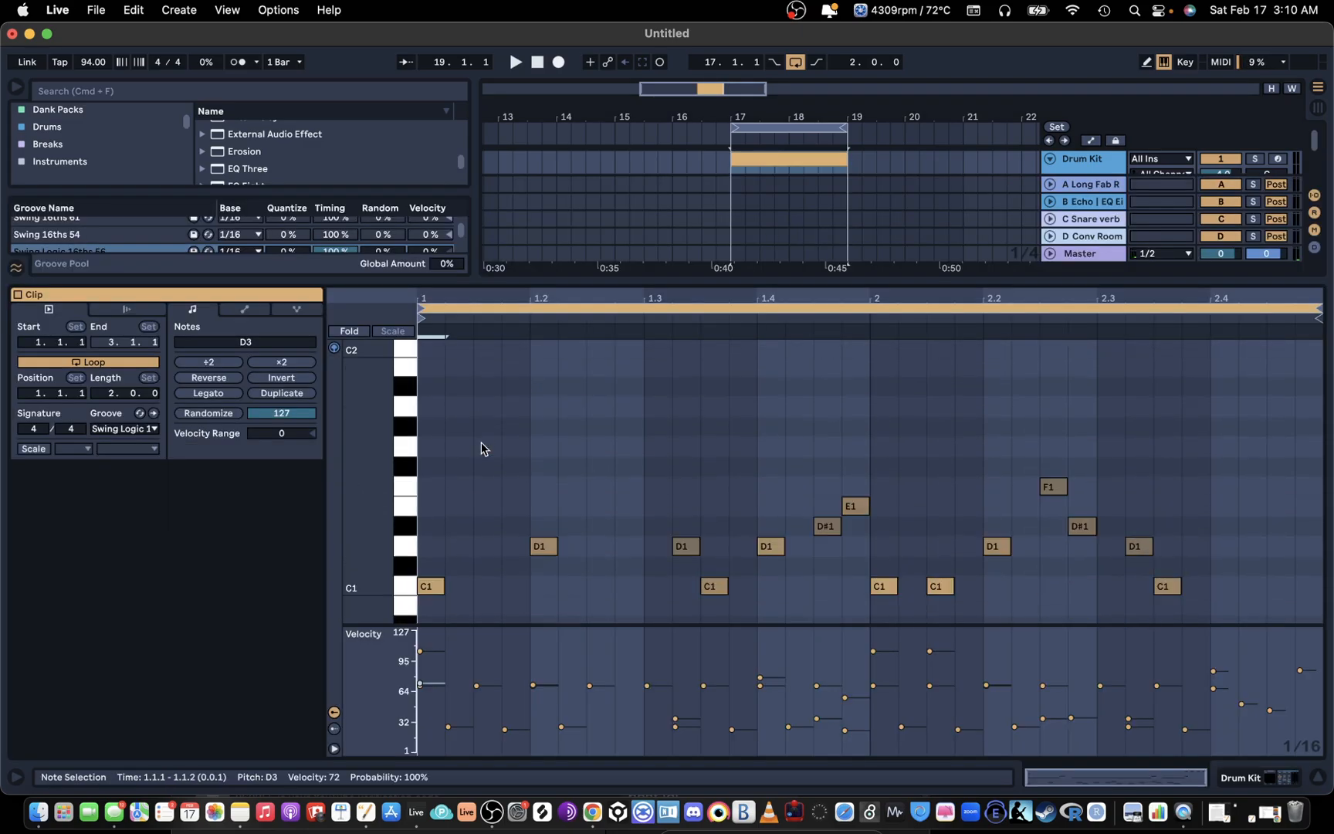
click(409, 466)
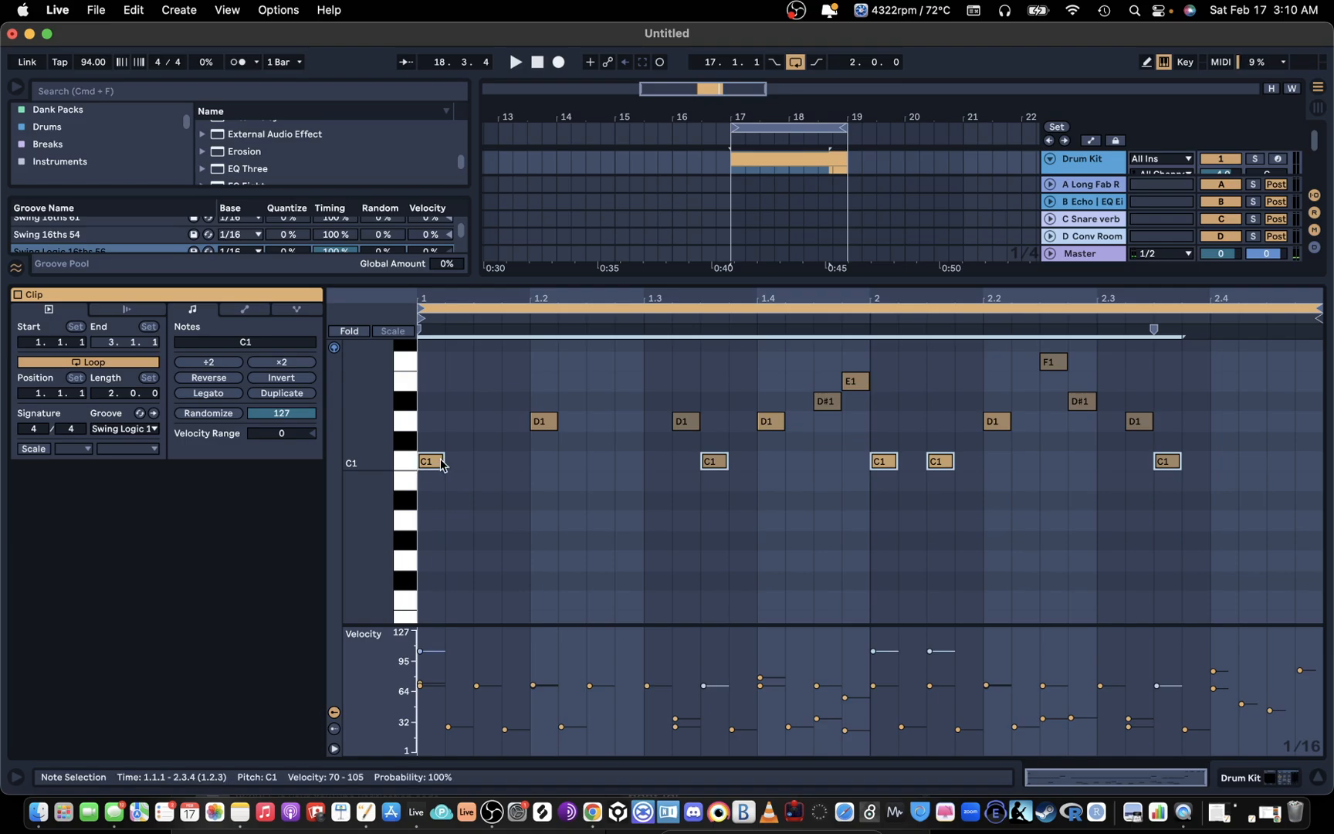
click(454, 460)
double_click(491, 462)
double_click(434, 465)
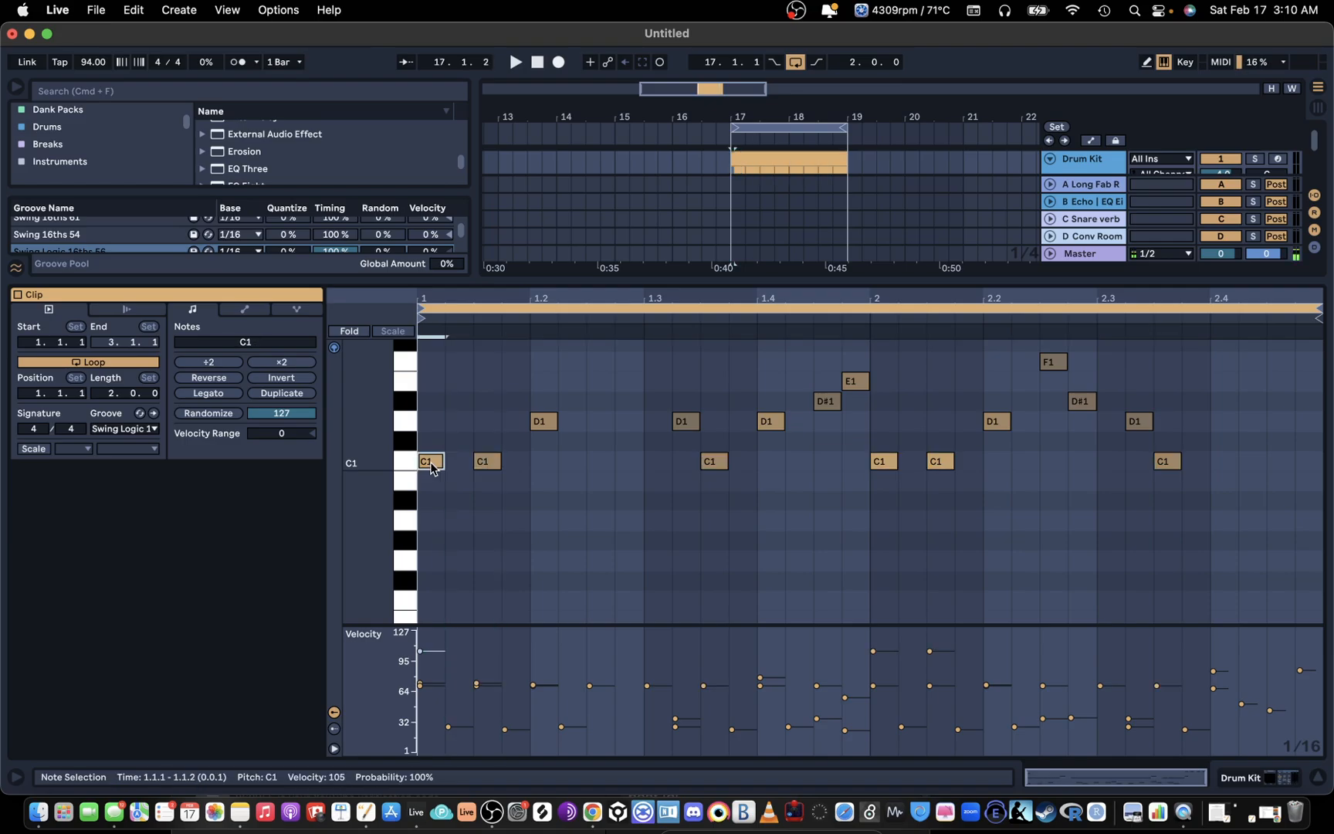
click(487, 461)
double_click(442, 466)
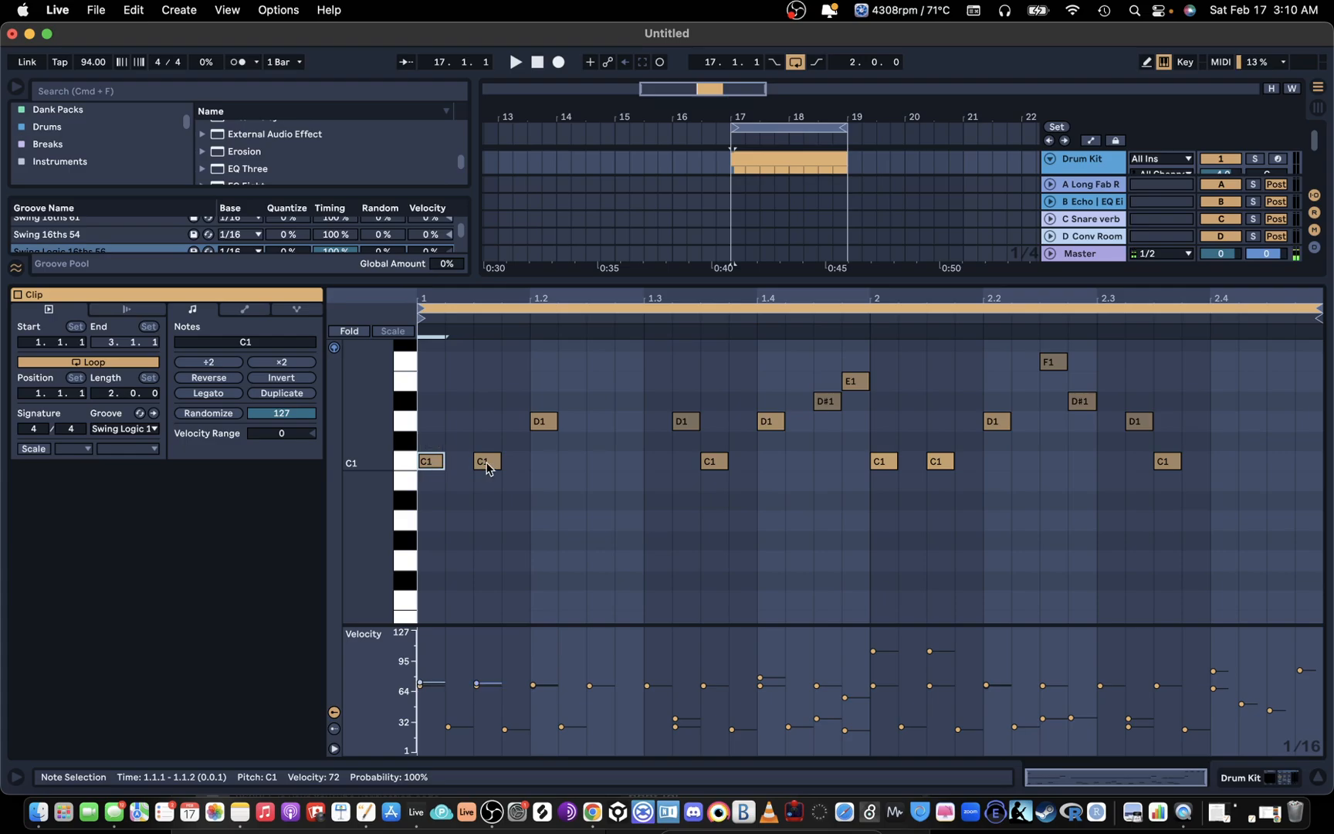
Step: Reopen the two-bar drum clip and audition the C1 kick, selecting all of its notes
key(super+alt+l)
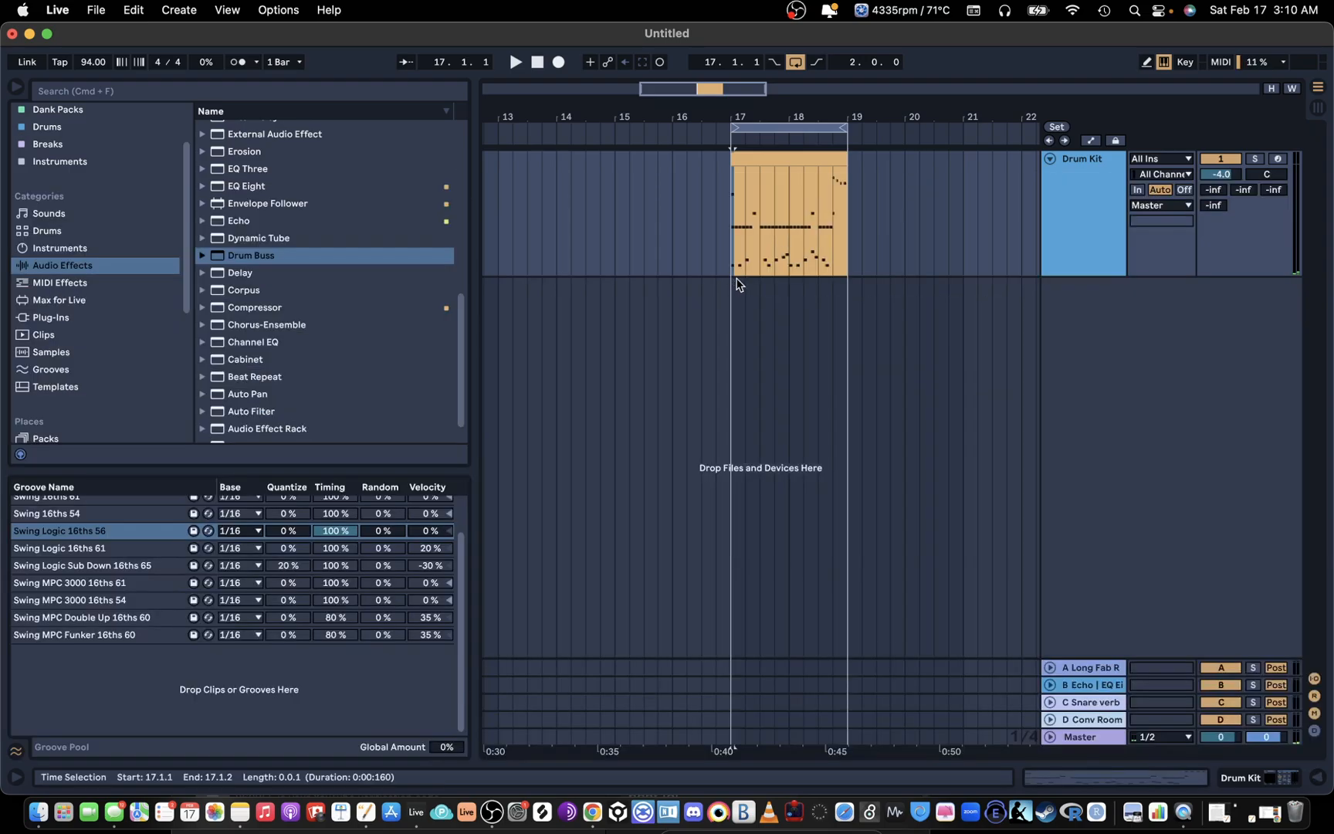
click(1072, 178)
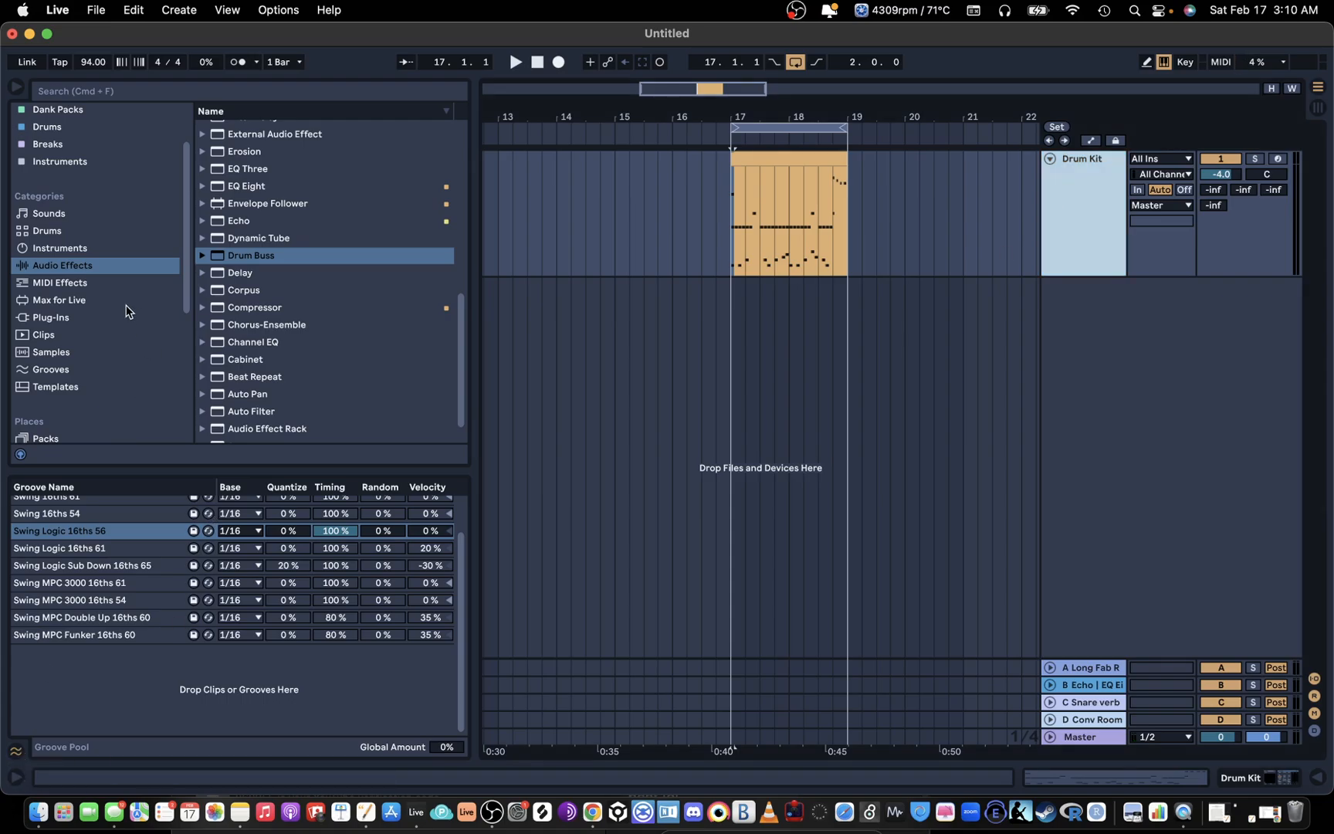
scroll(128, 311, up, 3)
click(788, 157)
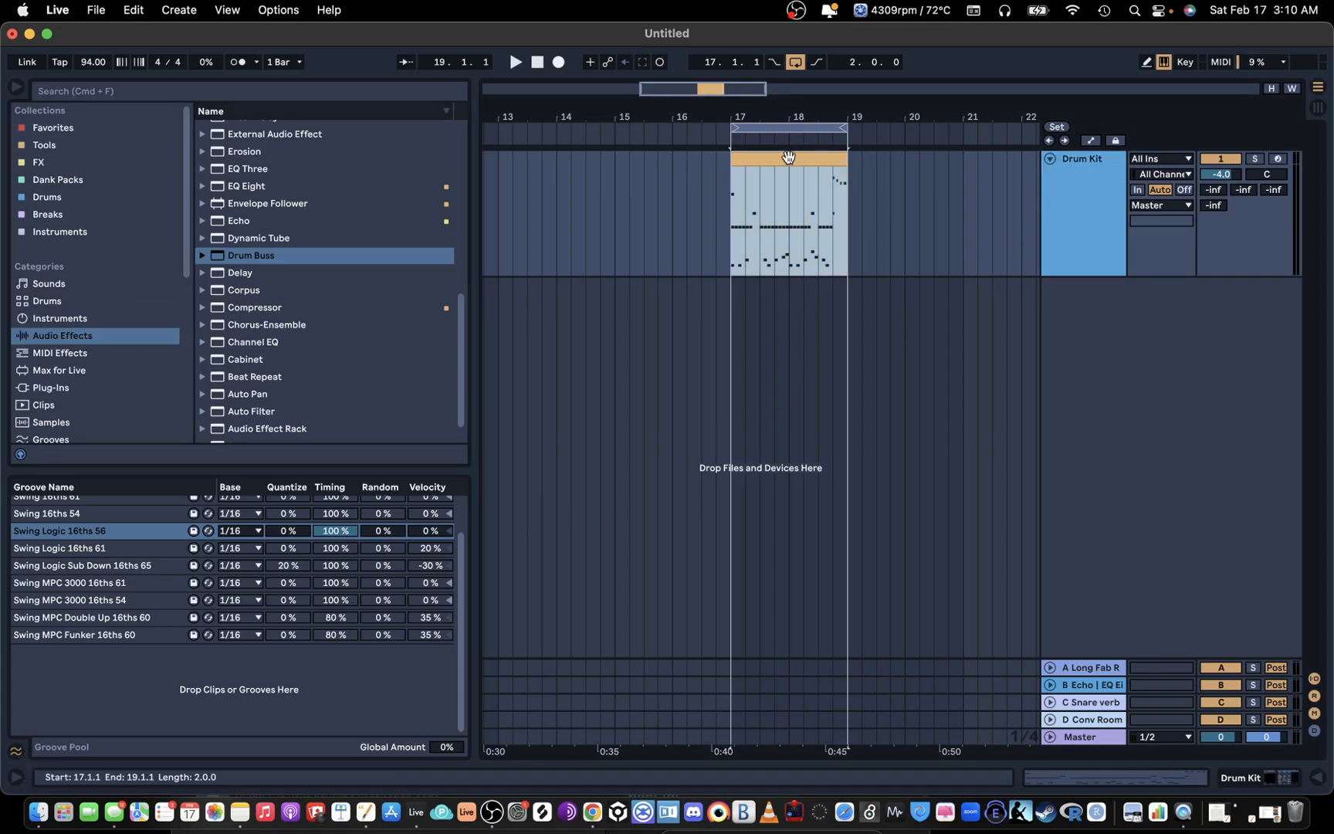
double_click(787, 157)
click(402, 462)
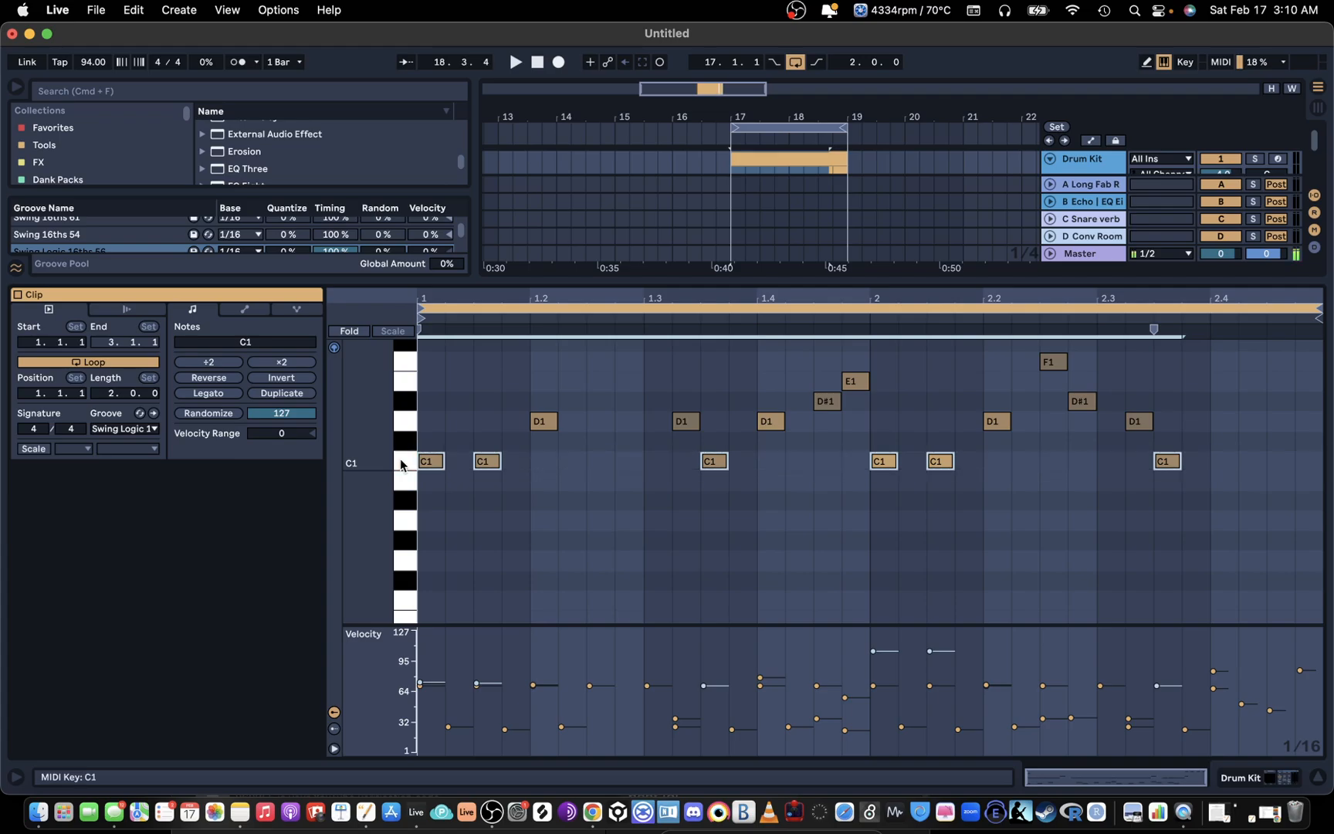
Step: Open Addictive Drums 2 on the Drum Kit track and audition alternative kick drums up to the 24x18" Sonor Designer
click(827, 277)
double_click(1072, 174)
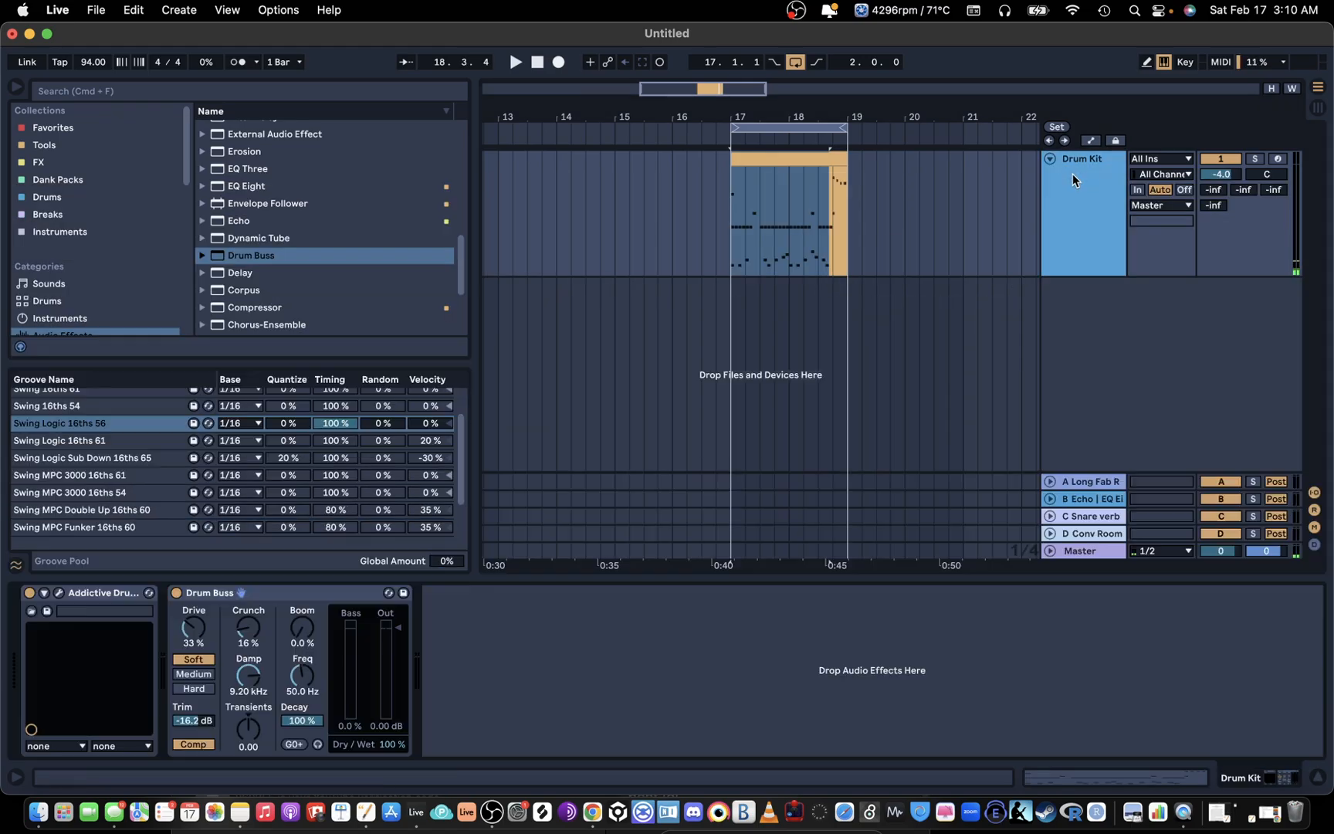
click(59, 592)
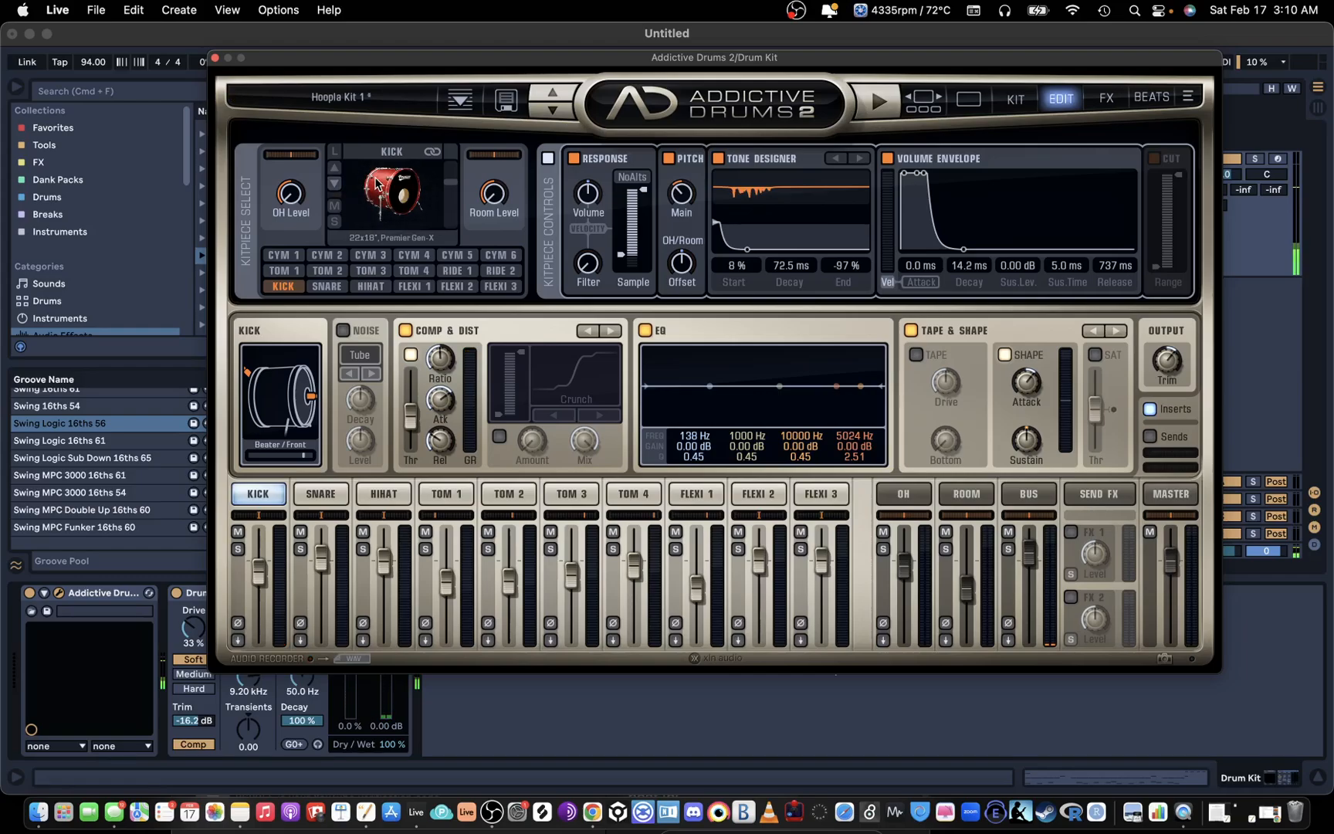
click(376, 184)
click(334, 184)
click(409, 178)
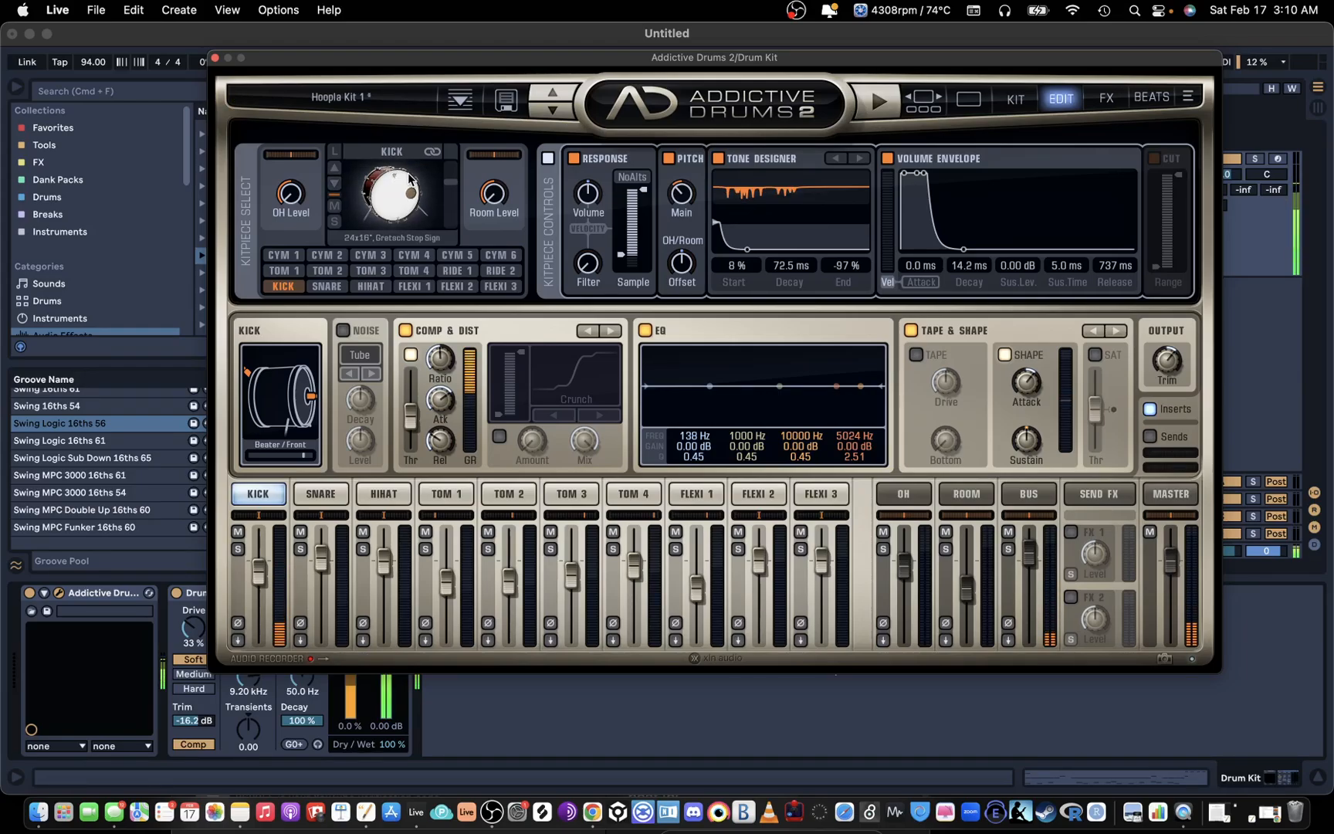
click(334, 184)
click(402, 185)
click(403, 185)
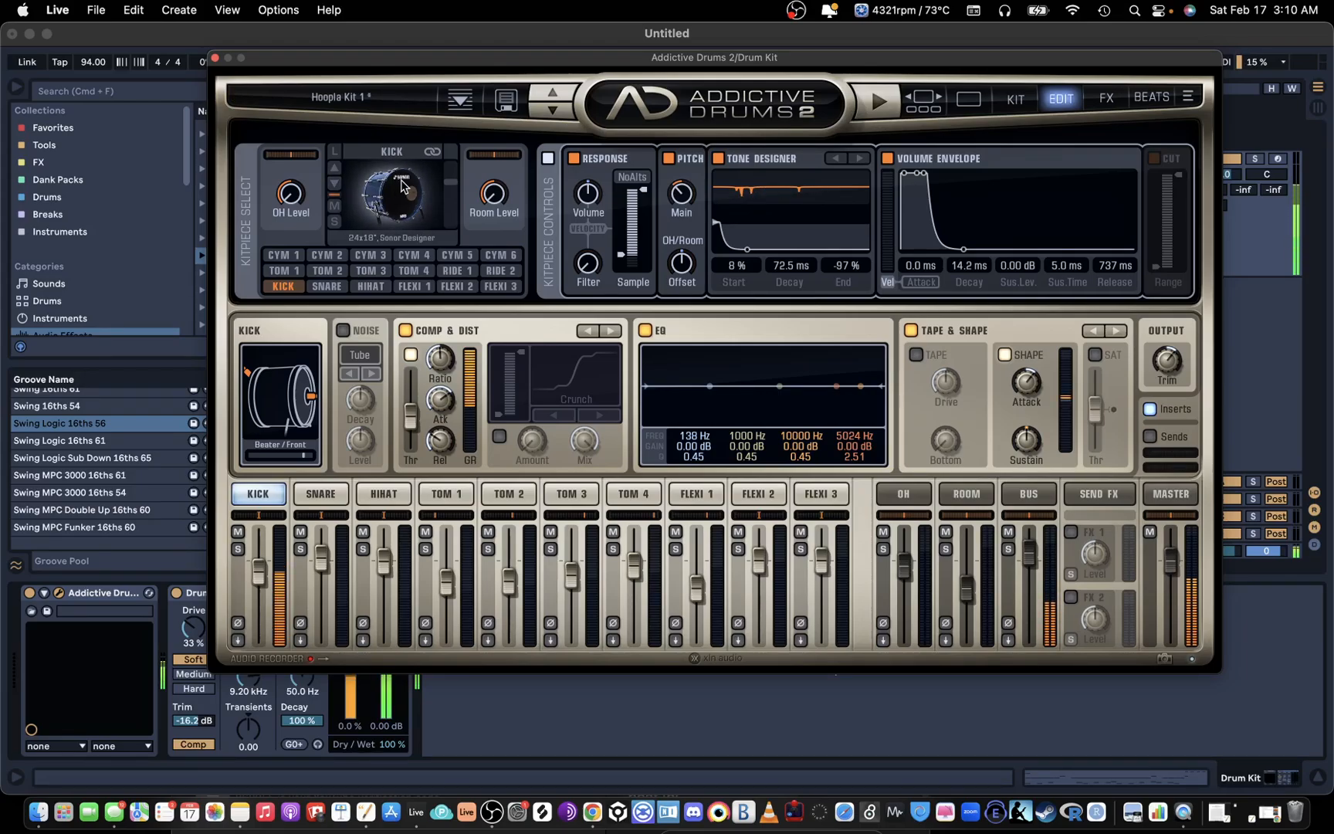
click(214, 59)
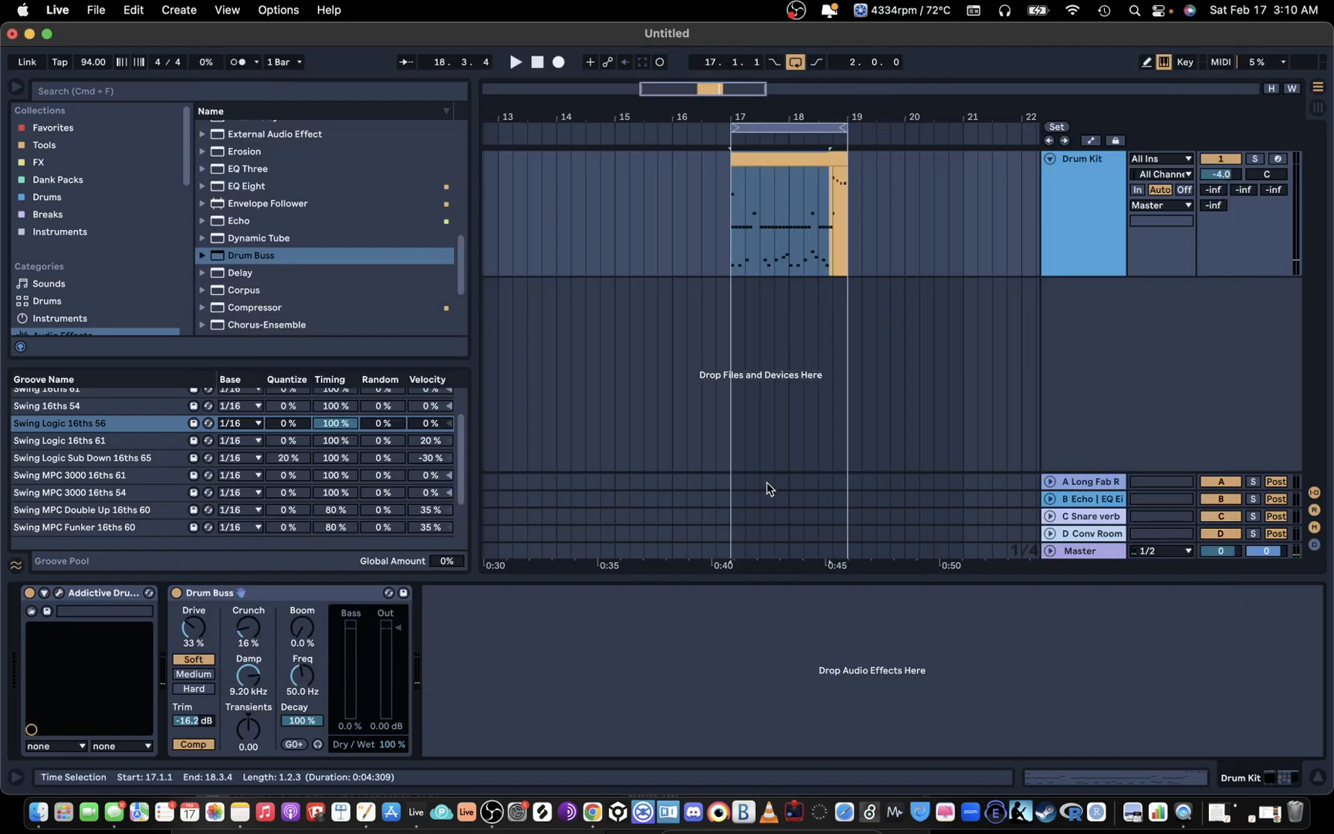
Step: Change the Addictive Drums 2 kick to the 22x16" Pearl Reference, close the plug-in window, and play the loop
click(59, 595)
click(333, 171)
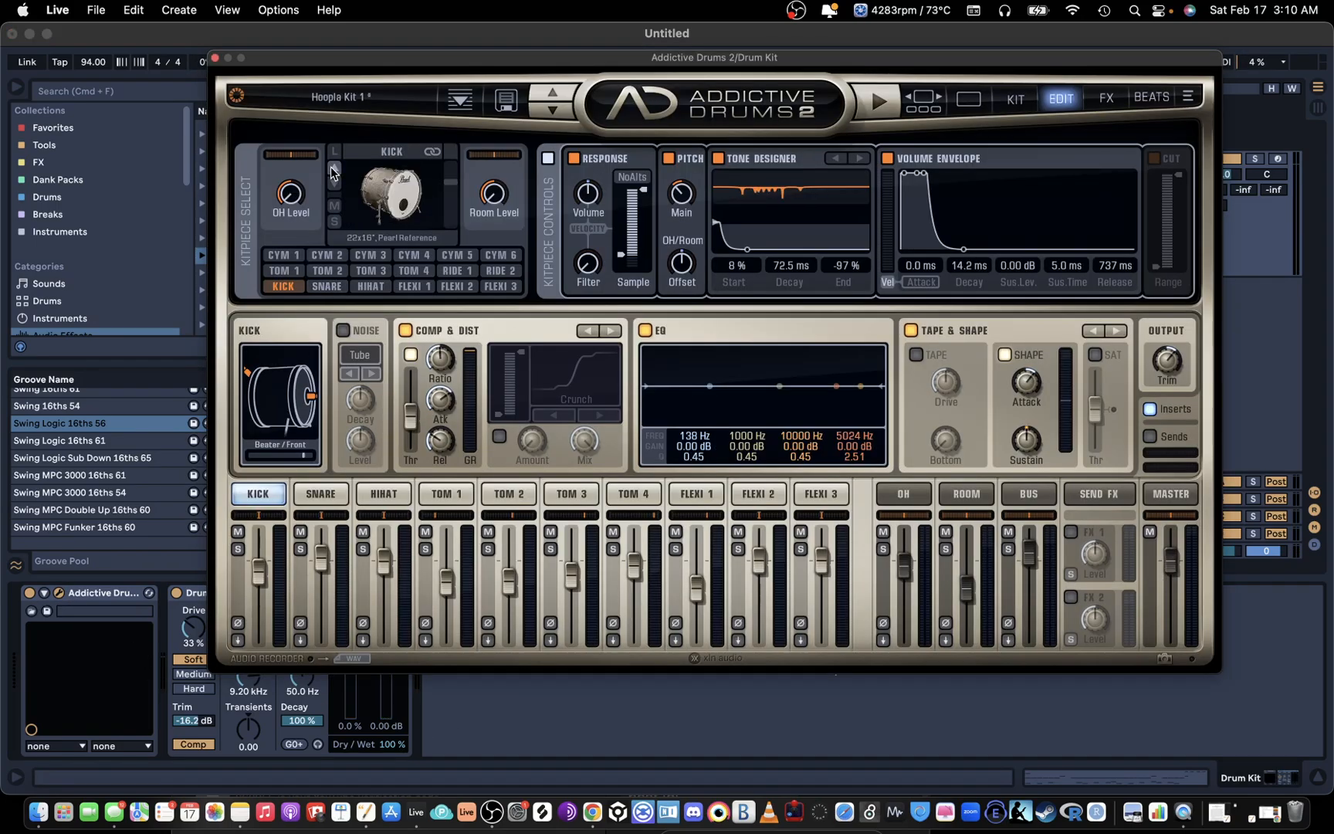
click(215, 58)
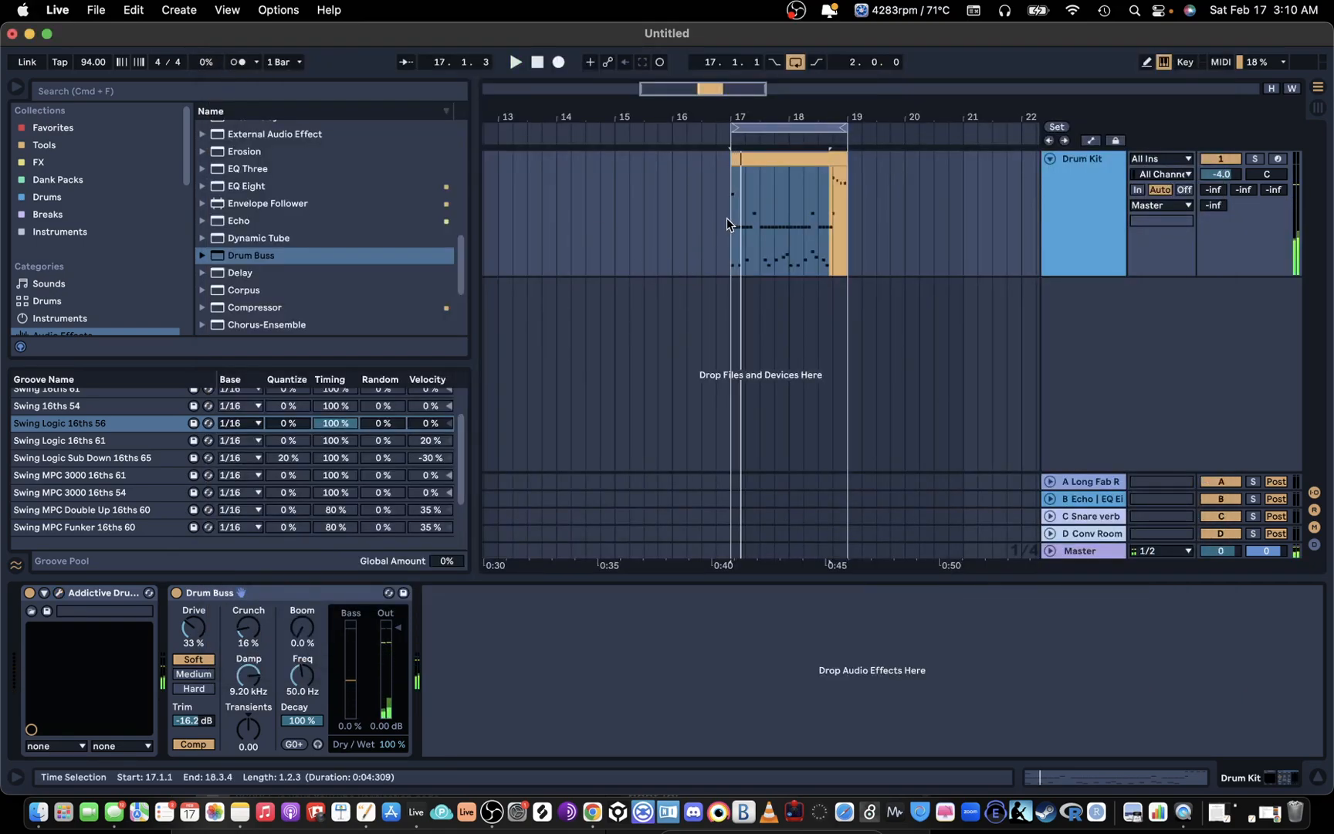
key(space)
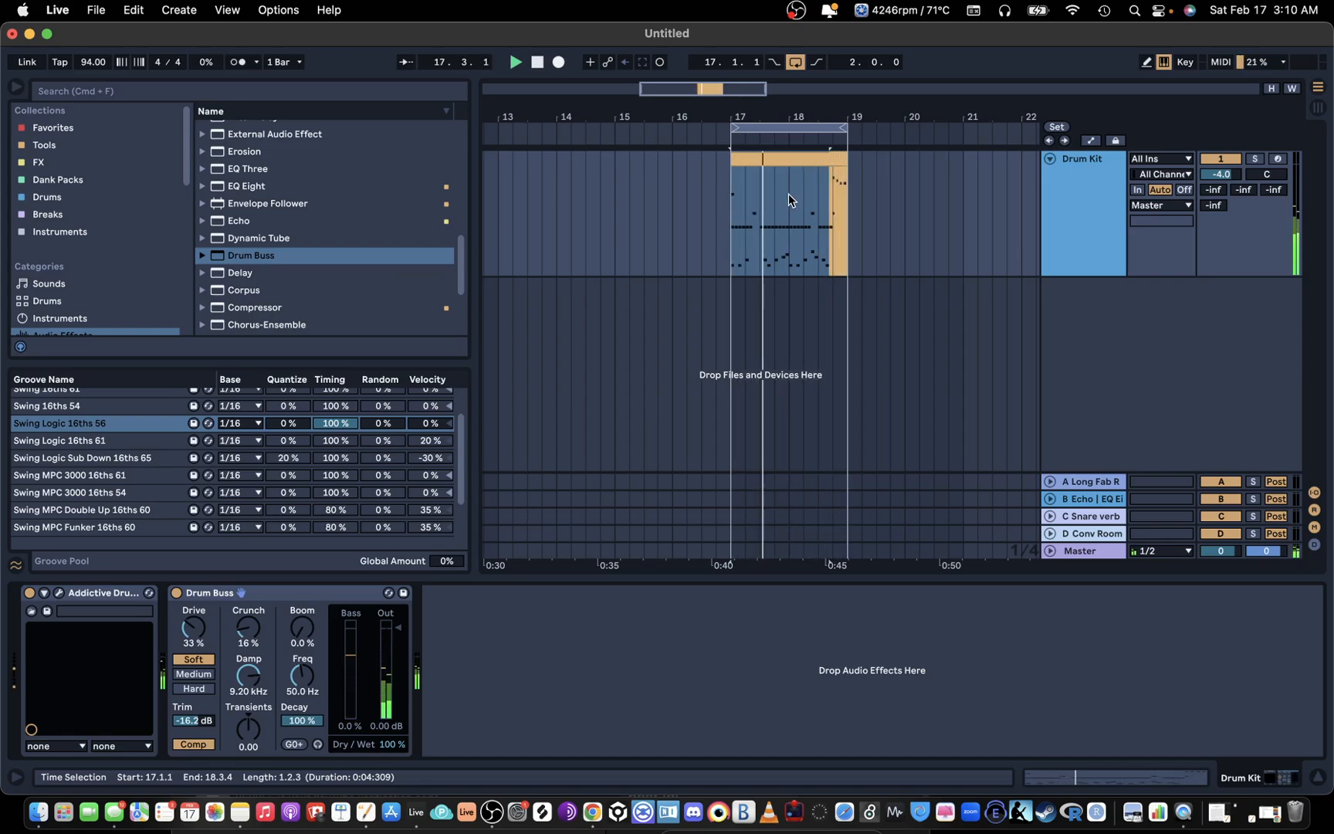
Step: Duplicate the two-bar drum clip and its loop range to span bars 17 to 21, and consolidate both copies into one clip
click(822, 124)
mouse_move(836, 115)
mouse_down()
mouse_move(726, 115)
mouse_move(830, 125)
mouse_up()
click(792, 160)
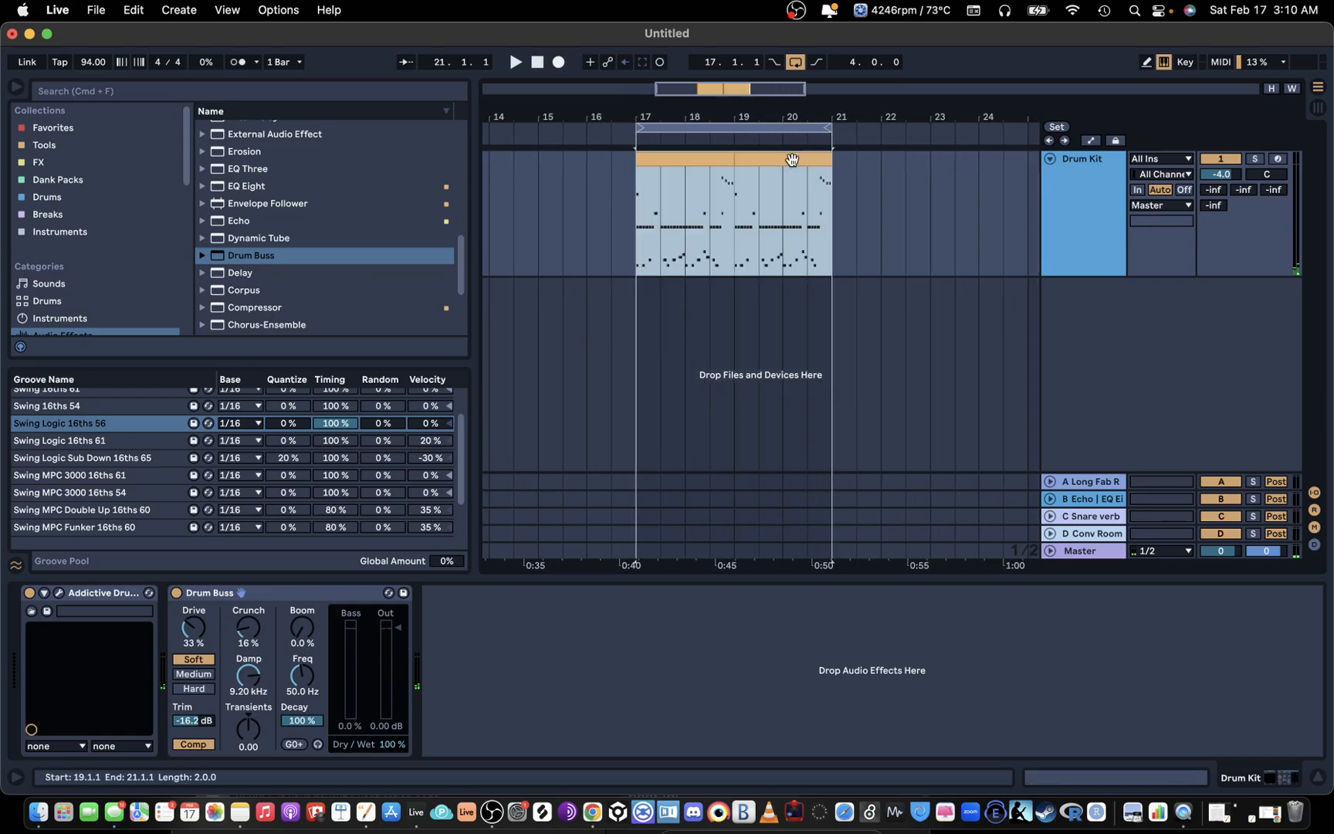
shift+click(694, 156)
key(super+j)
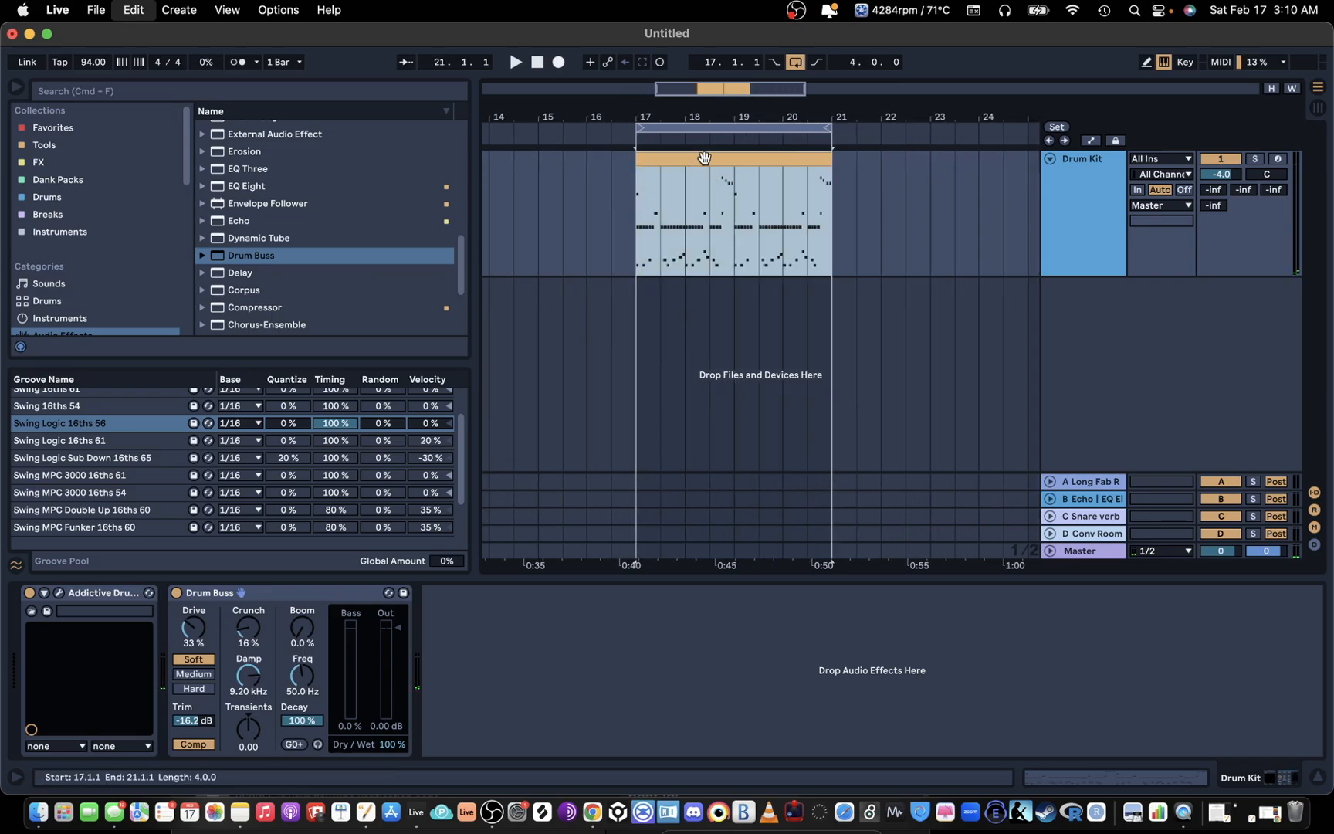
Step: Examine the notes of the consolidated four-bar clip and return to the arrangement overview
double_click(704, 158)
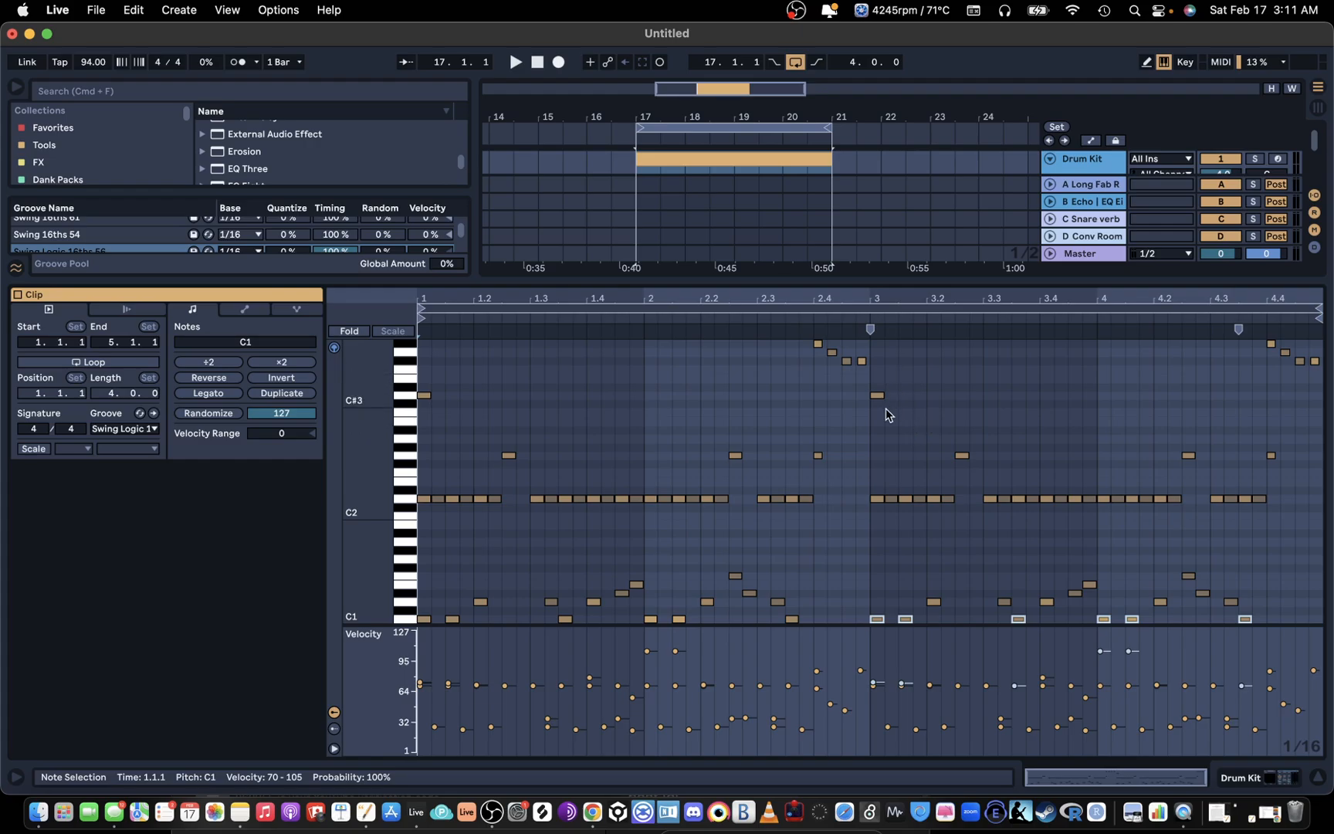
scroll(887, 417, down, 3)
scroll(942, 485, up, 5)
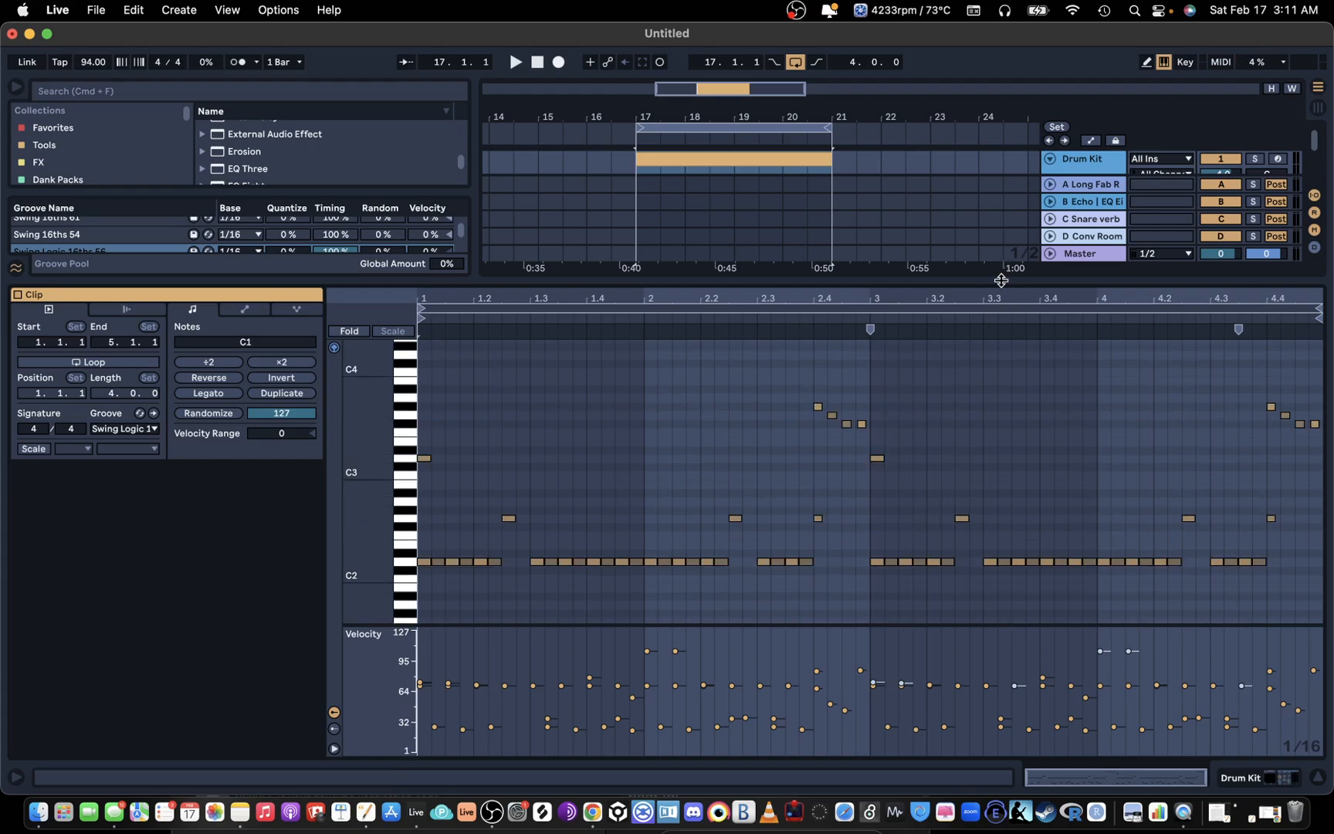
double_click(1002, 281)
drag(764, 116, 764, 97)
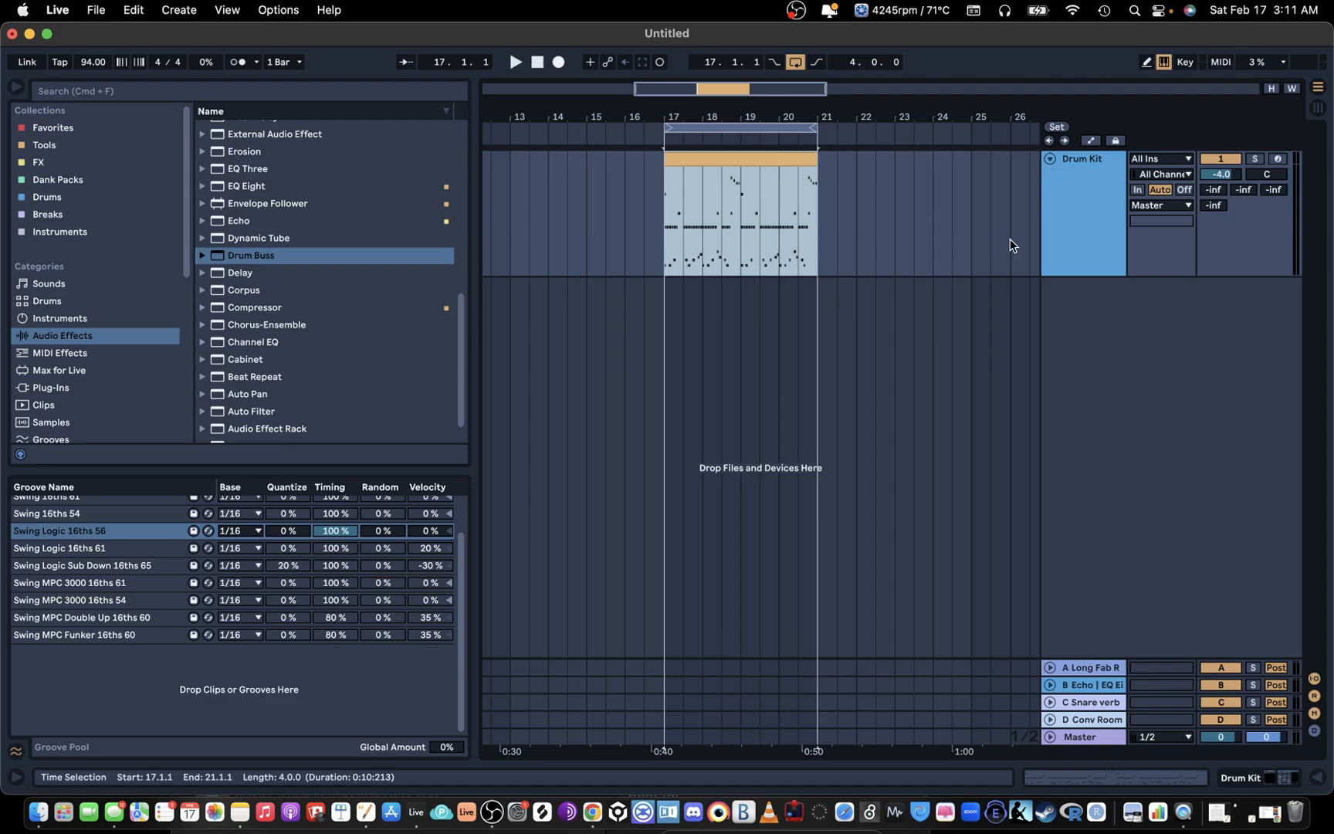
click(485, 814)
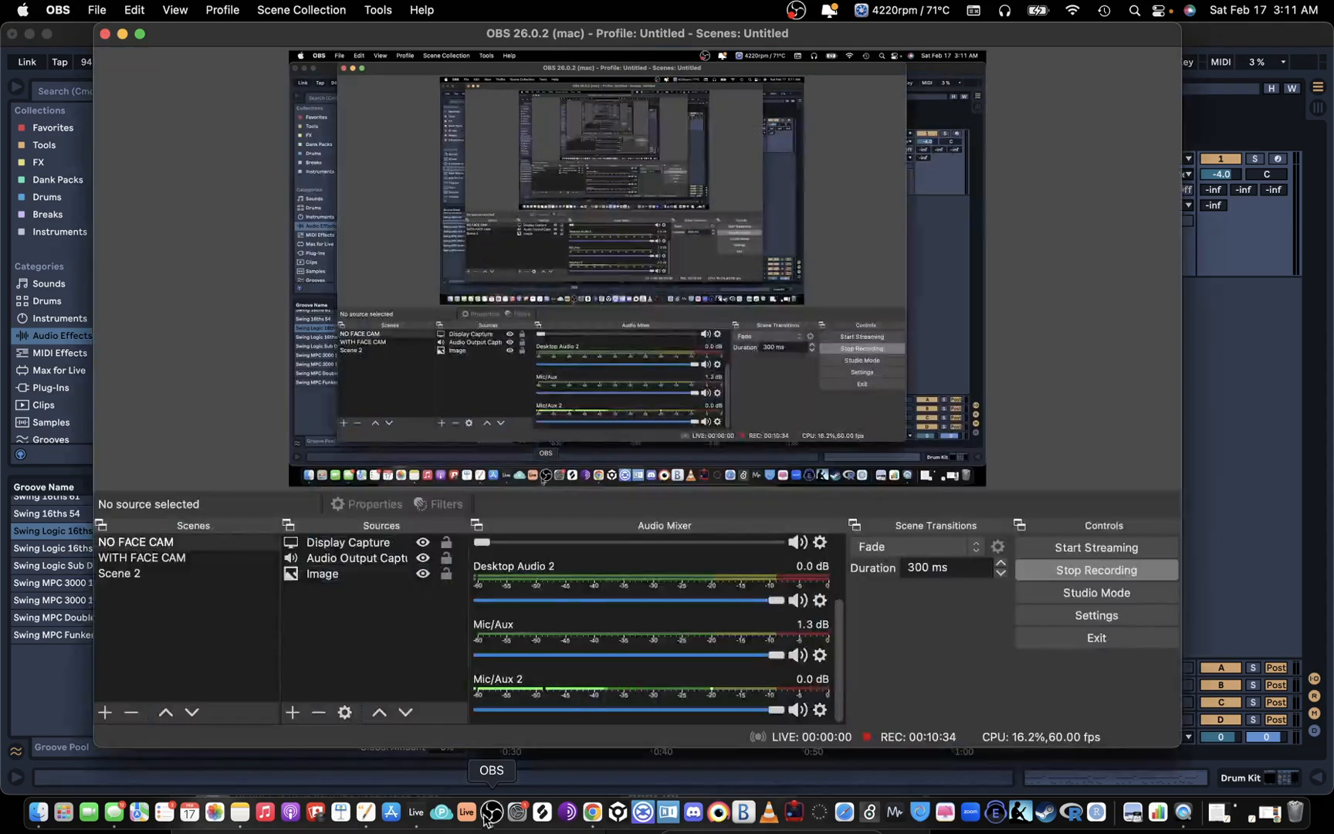